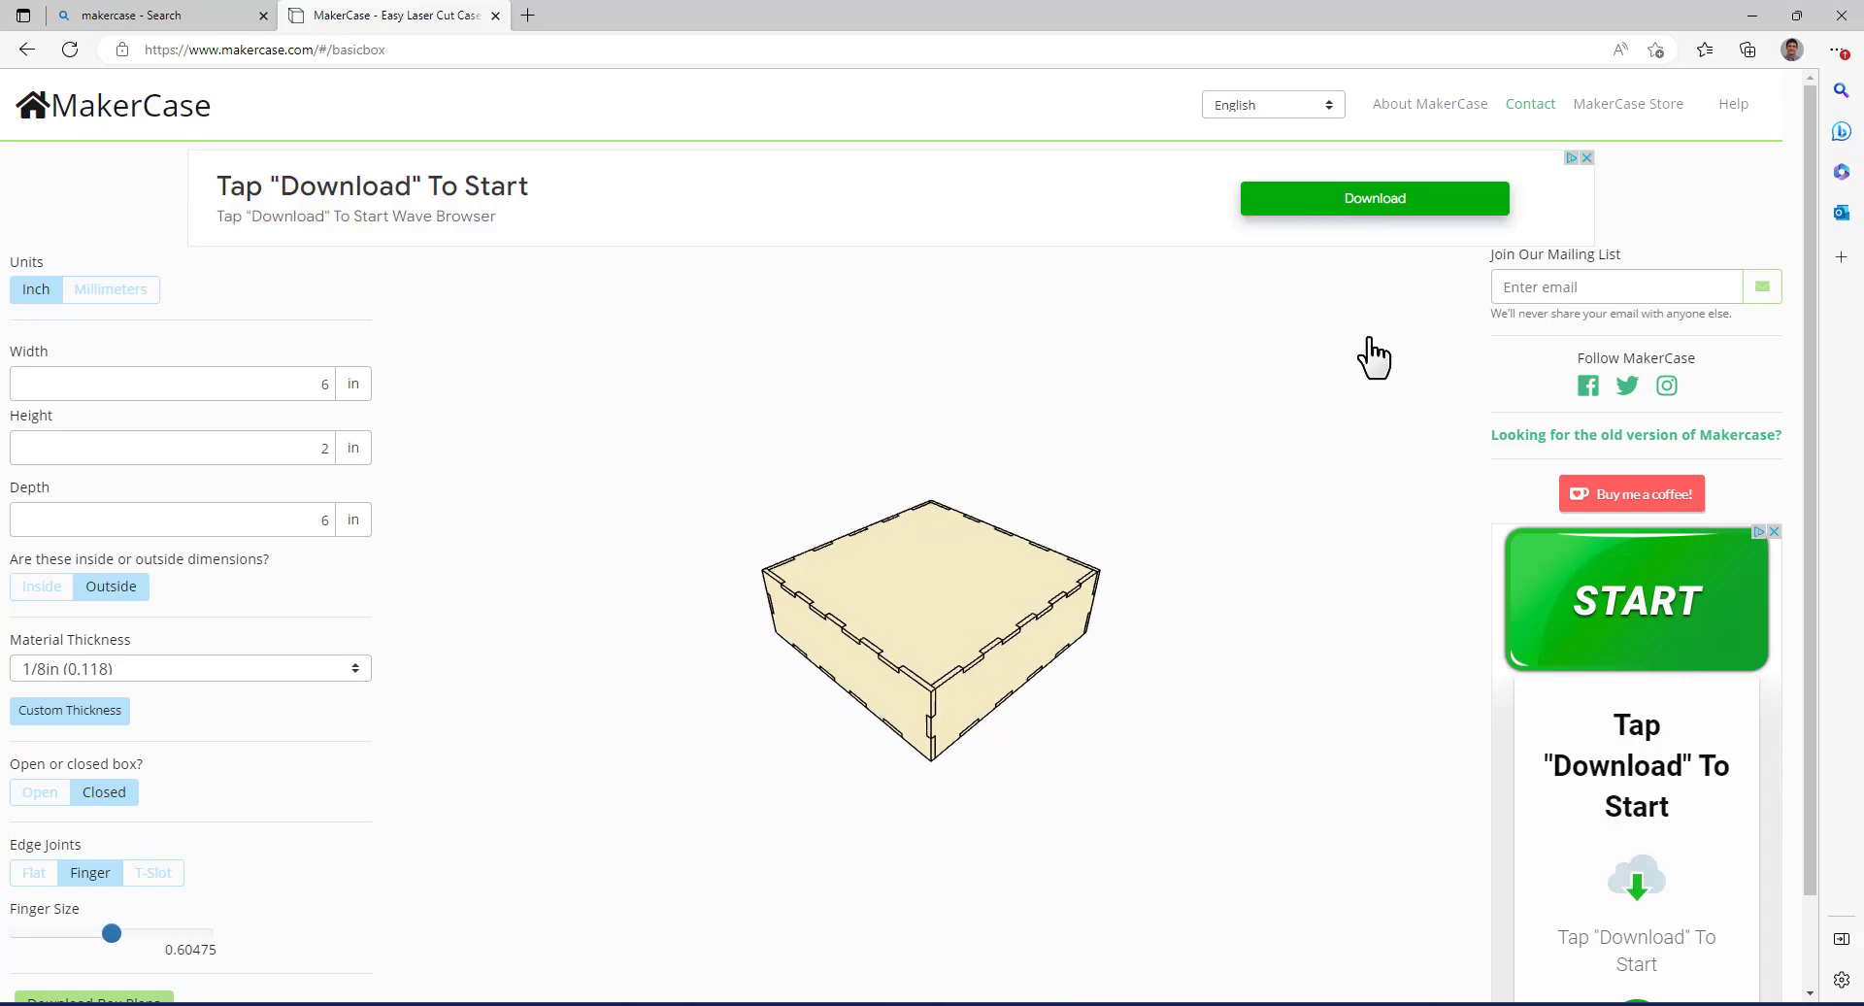
- Preview the simple box's cutting plans with panel labels disabled and close the preview
left_click_drag(1814, 370, 1818, 571)
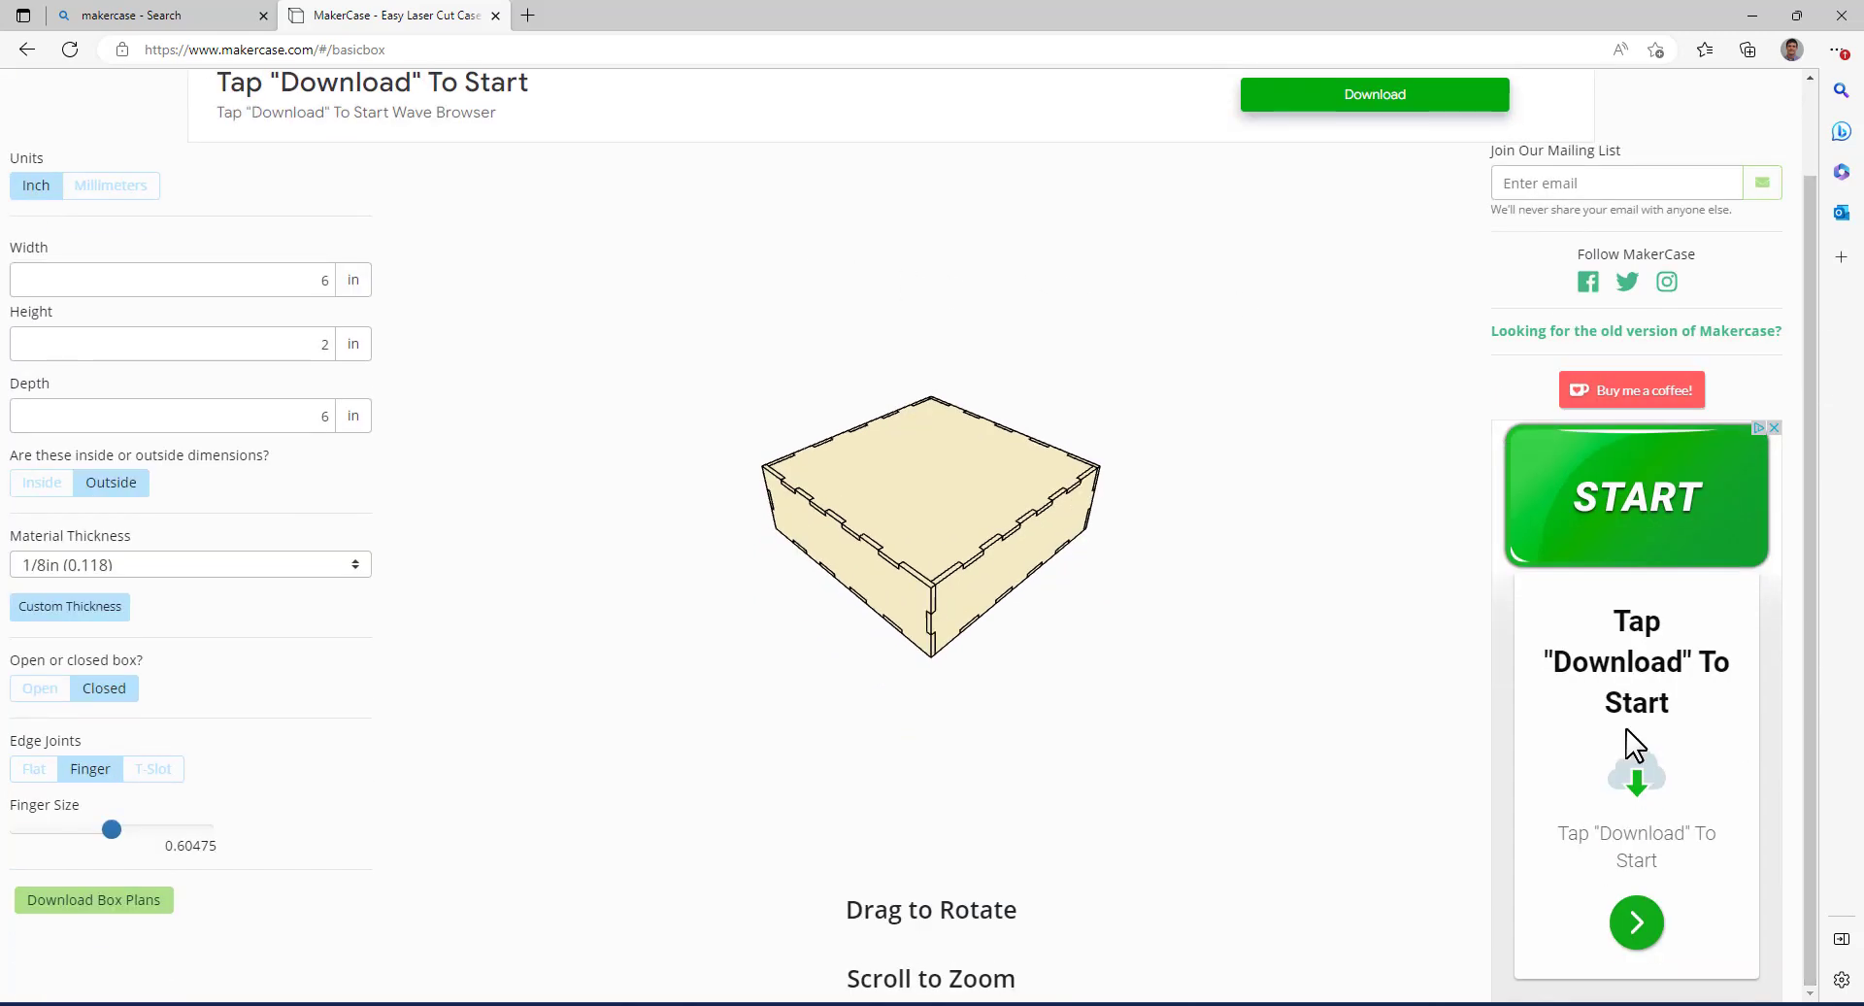
left_click(90, 897)
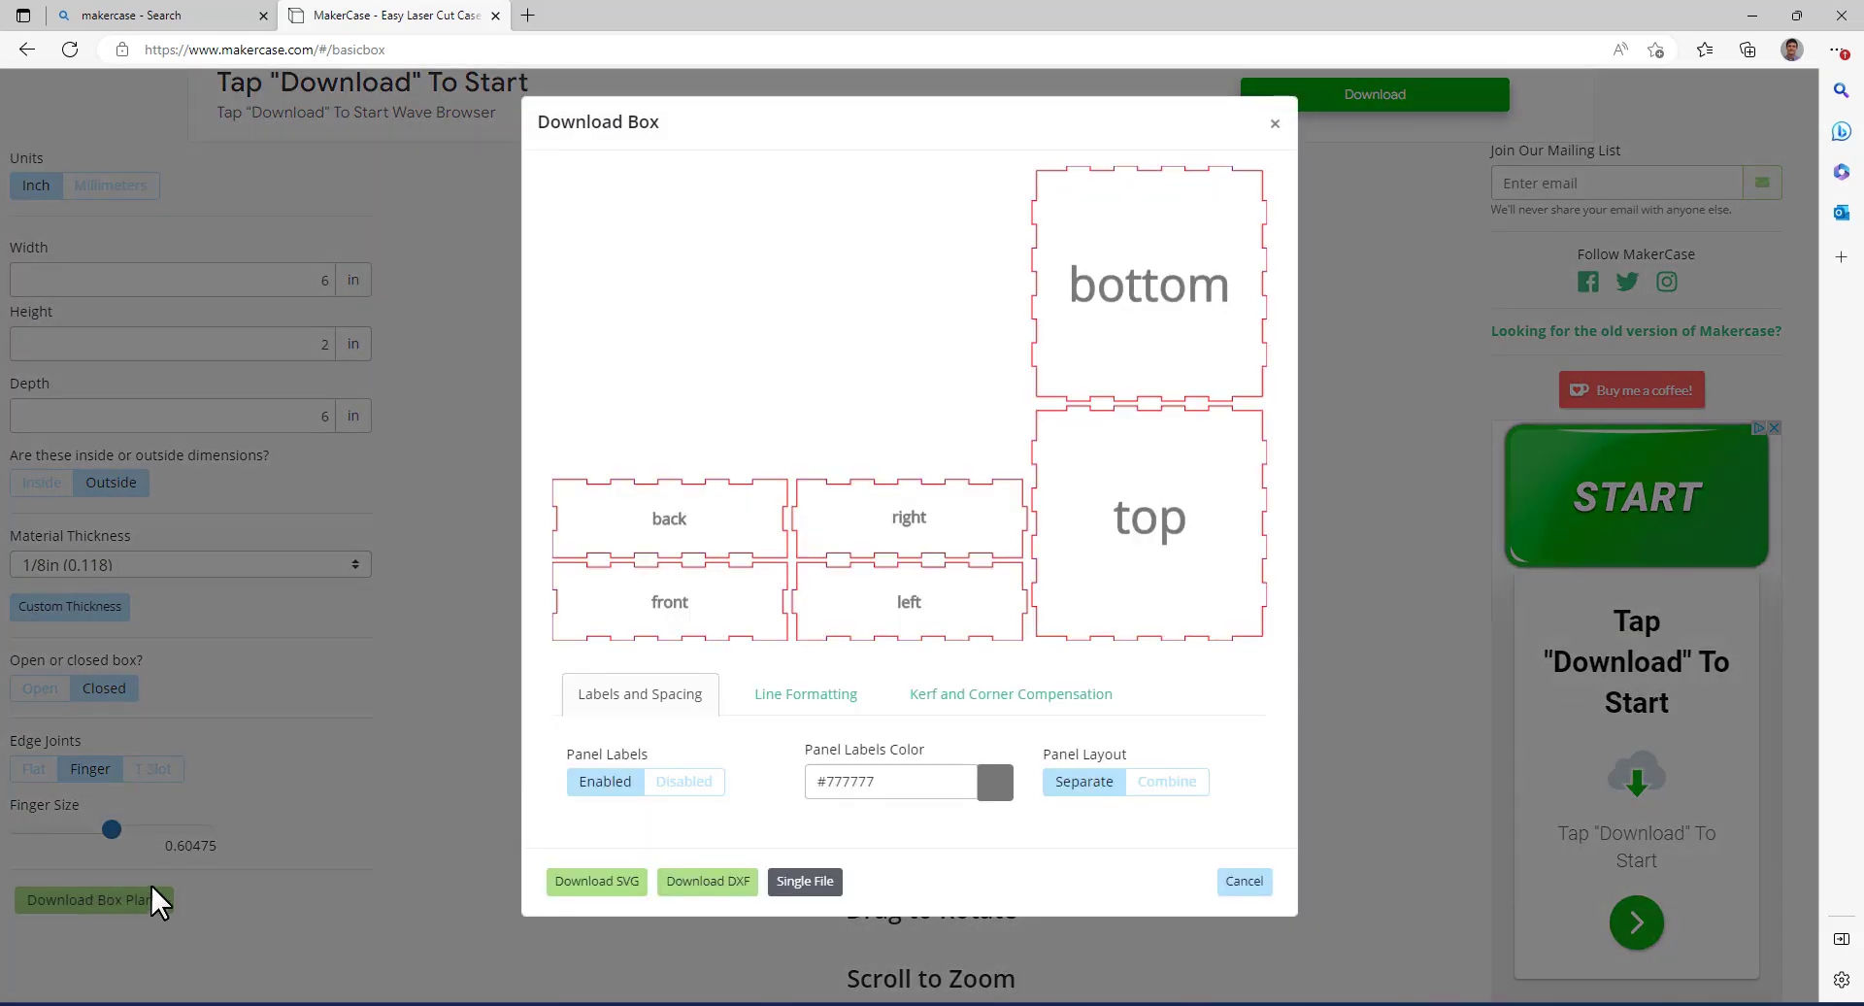
left_click(679, 782)
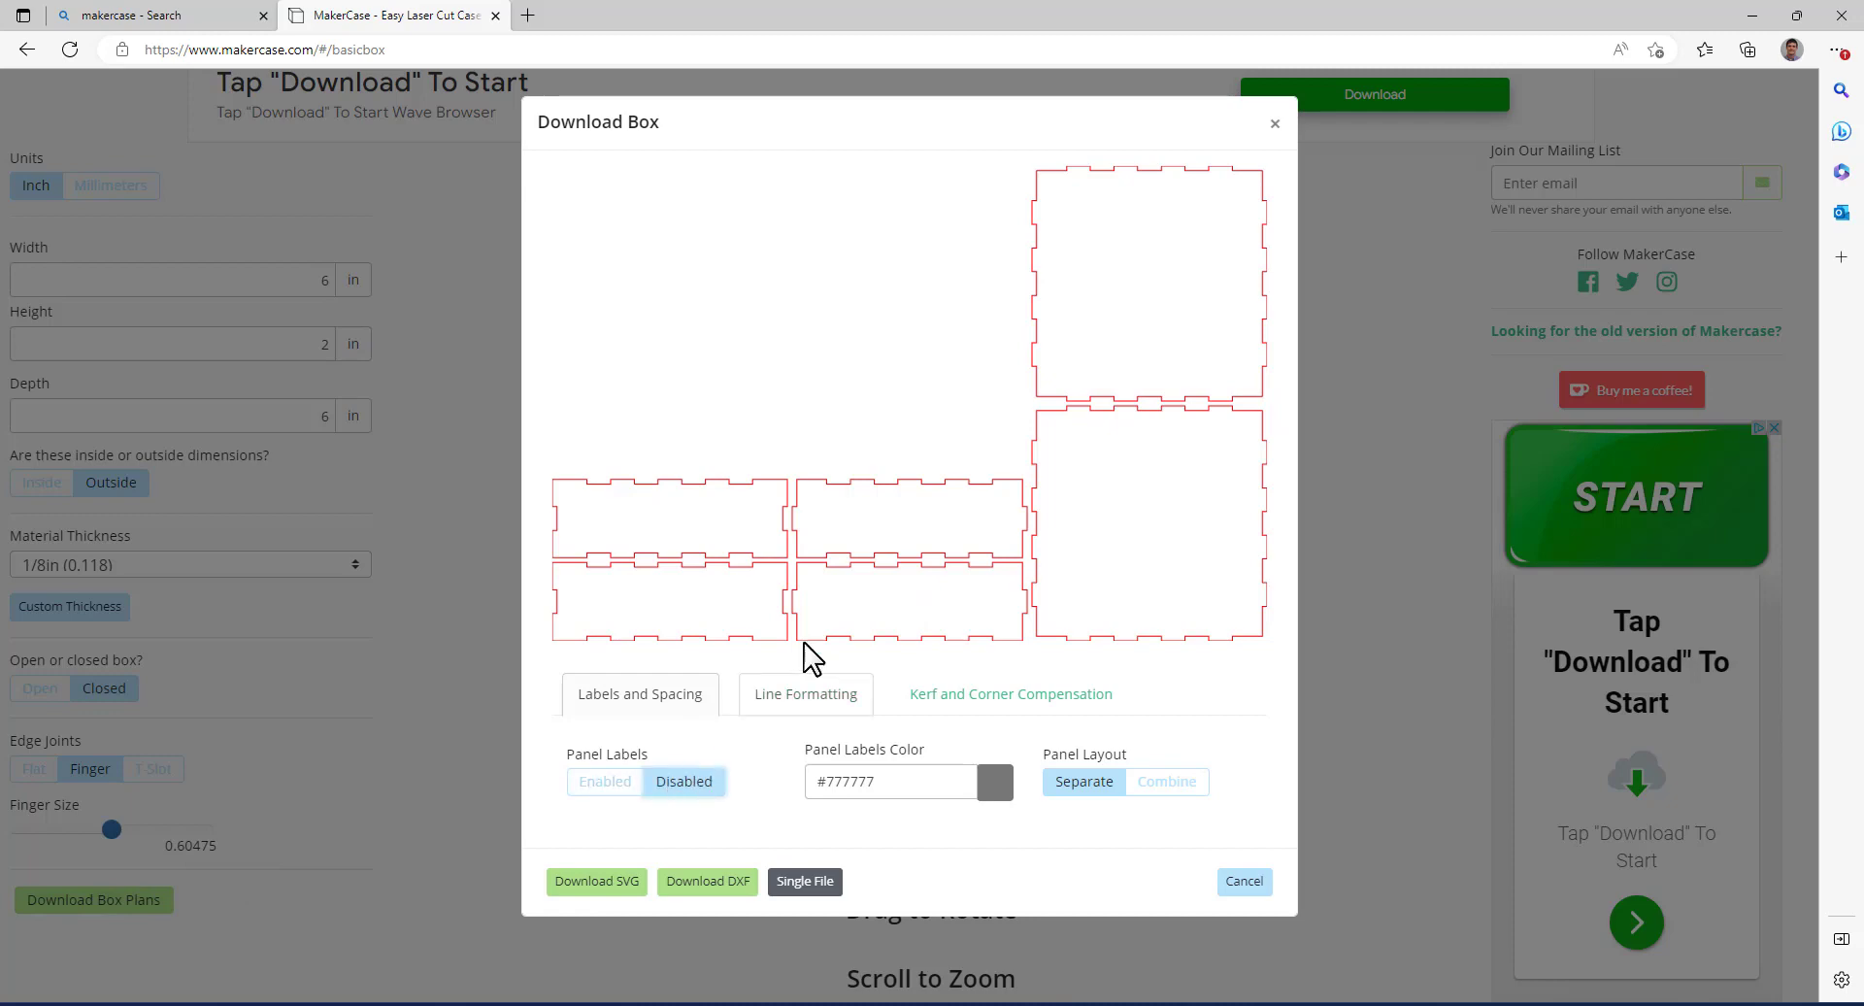
left_click(1275, 124)
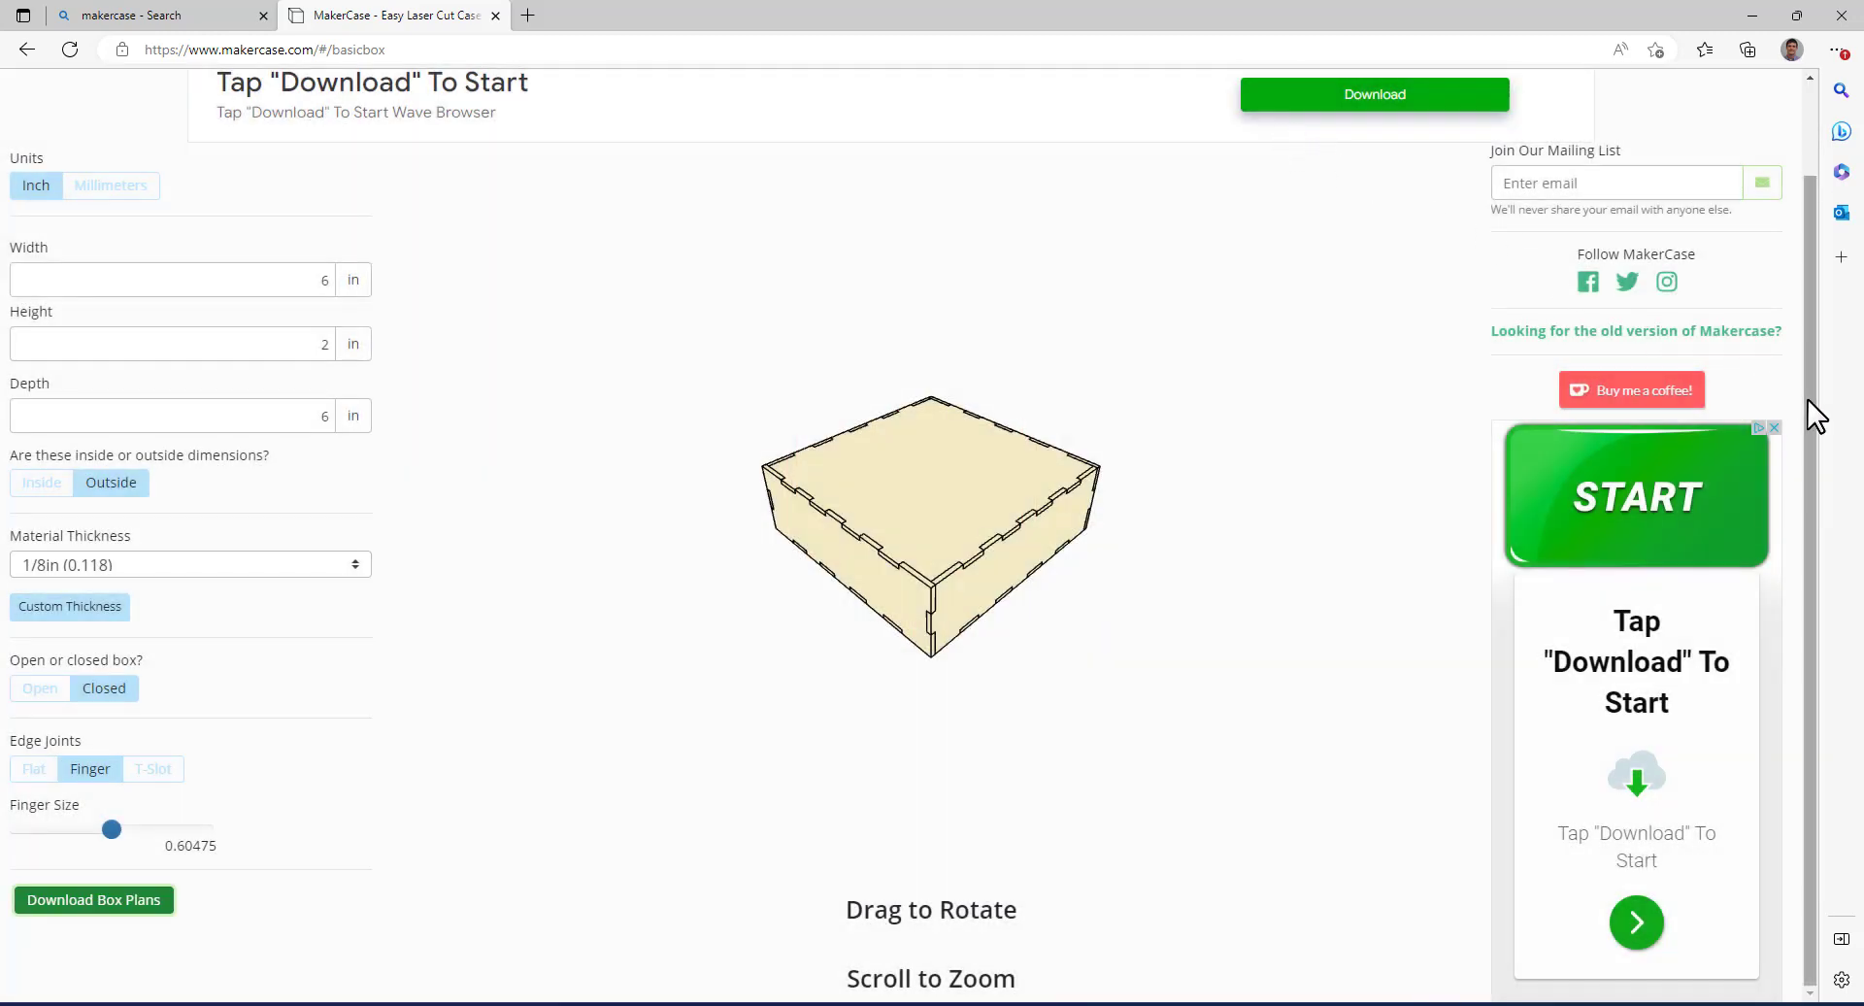
- Open the polygon box generator and set 15 sides with an inside height of 2 in
left_click_drag(1807, 398, 1803, 228)
left_click(102, 119)
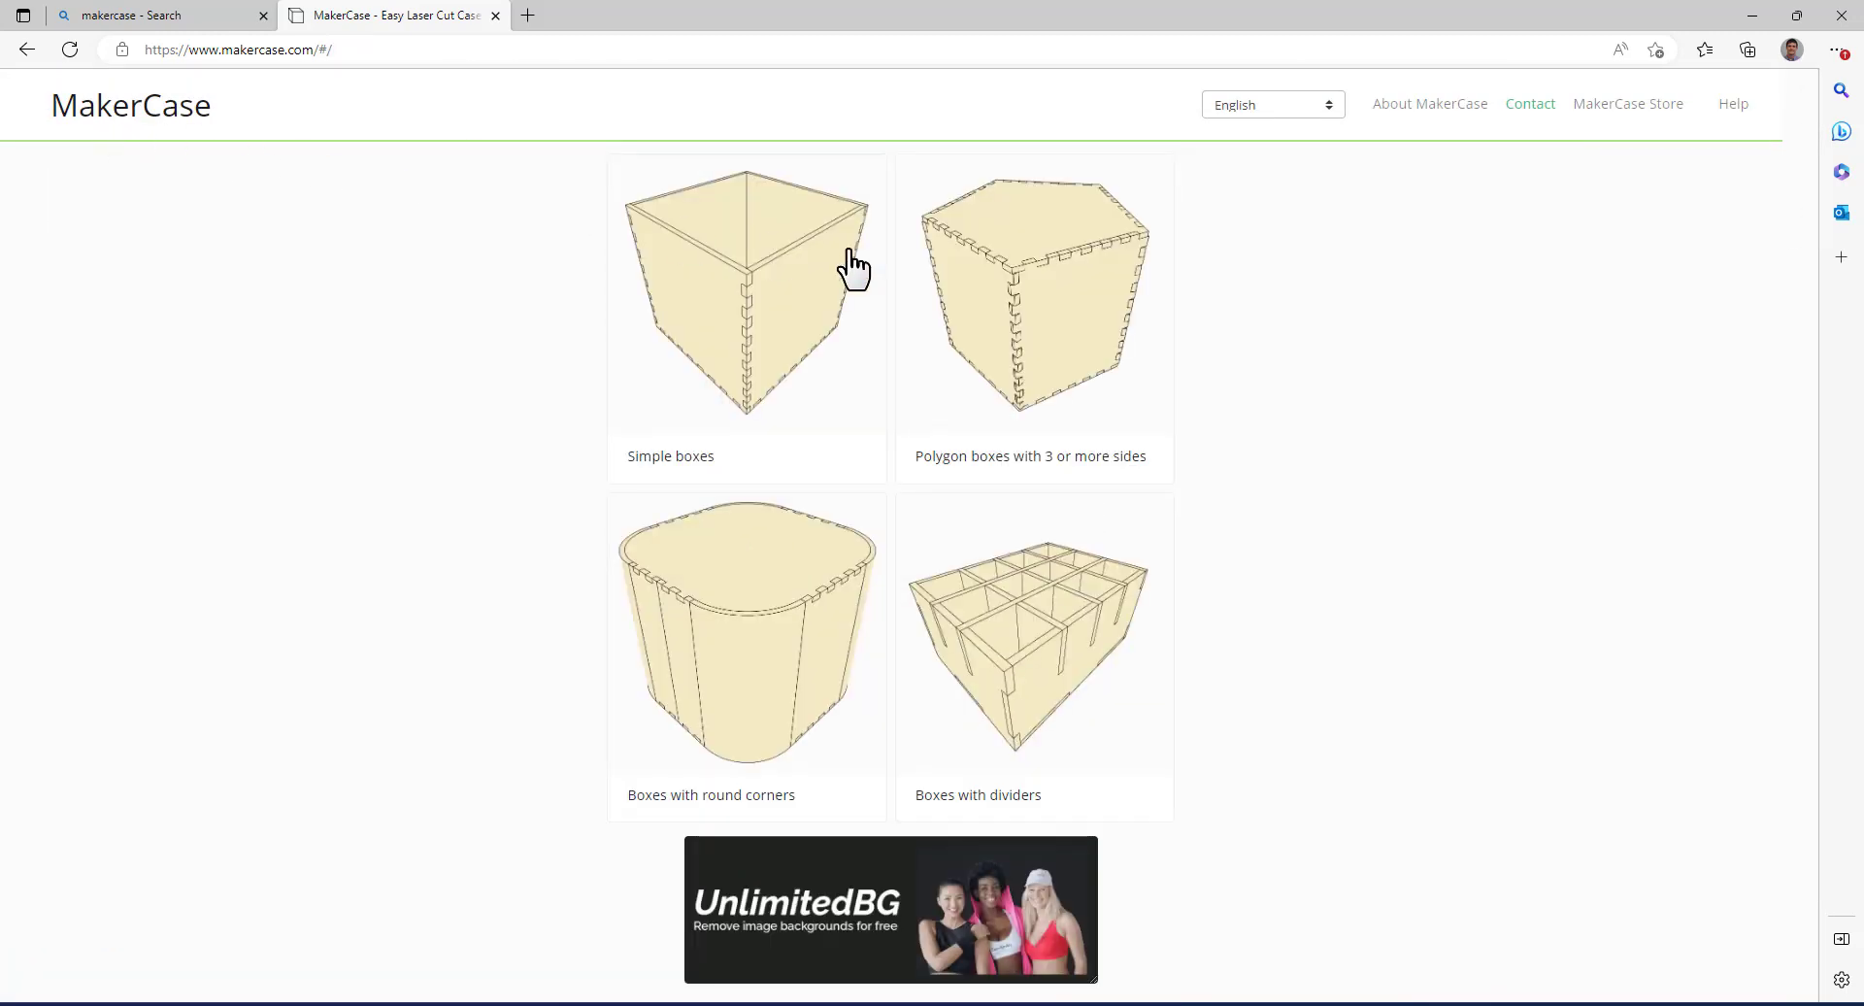
left_click(1053, 304)
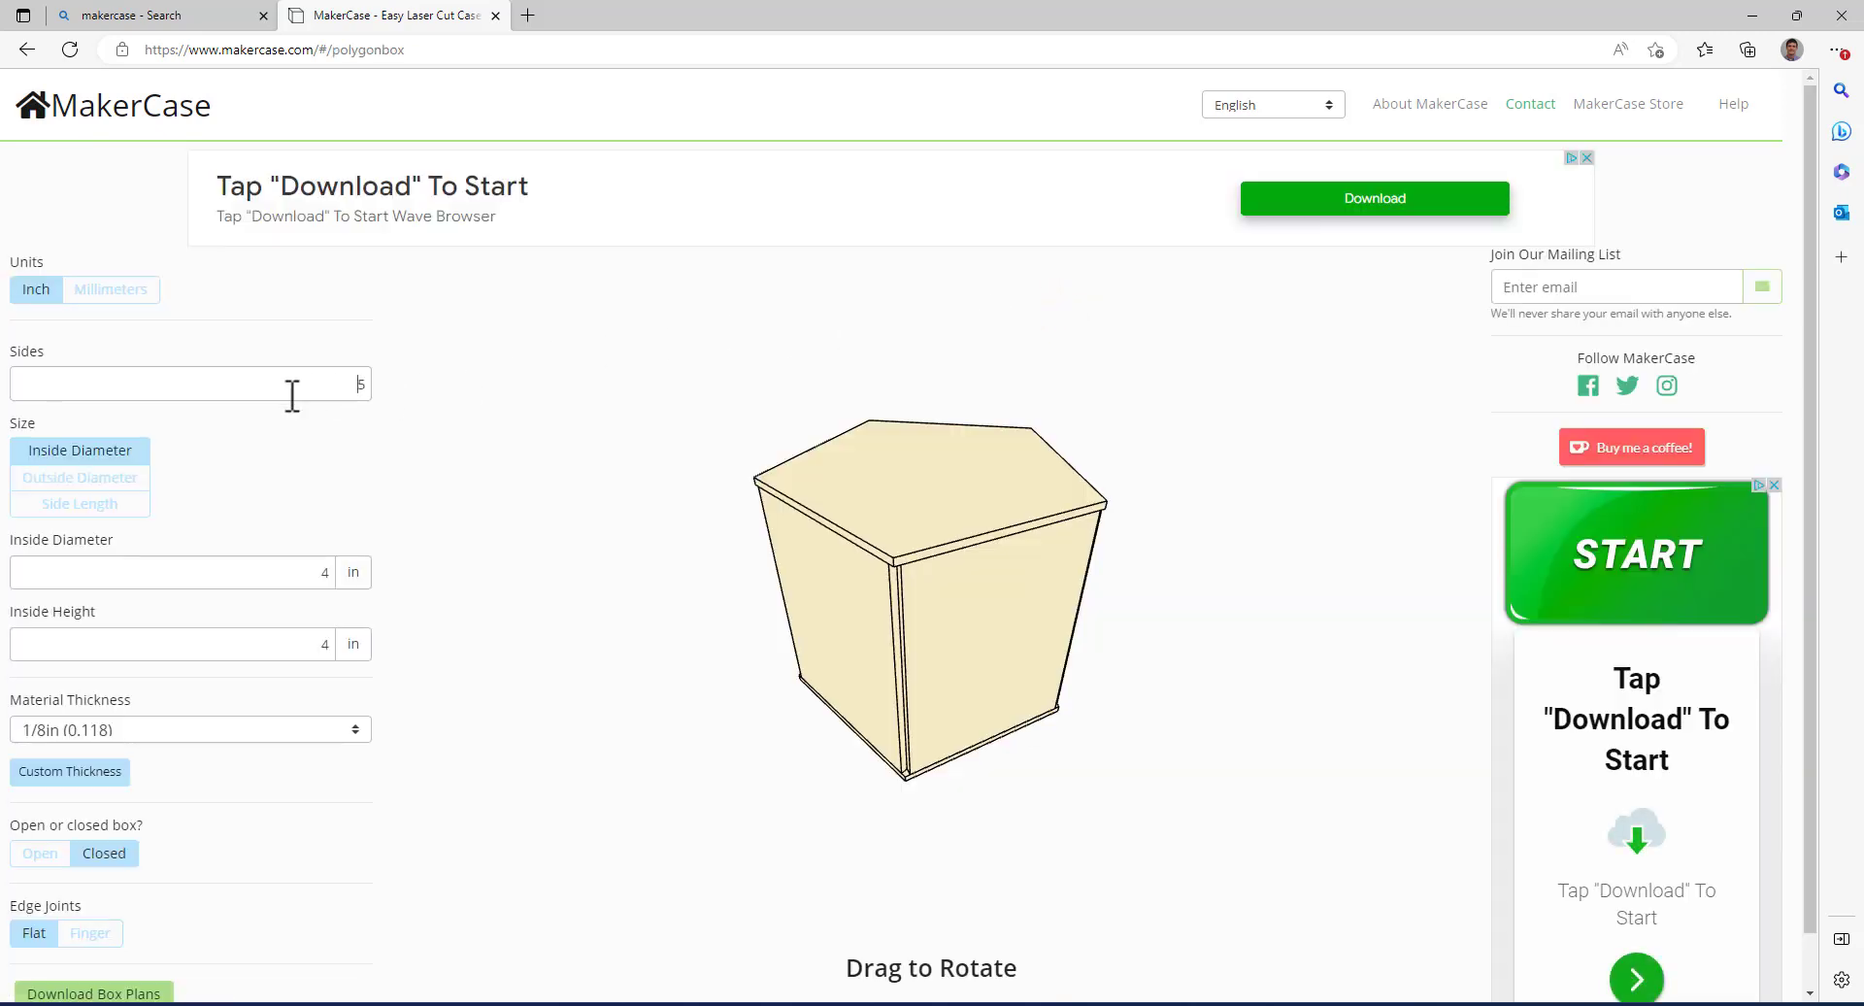
type("1")
left_click(293, 572)
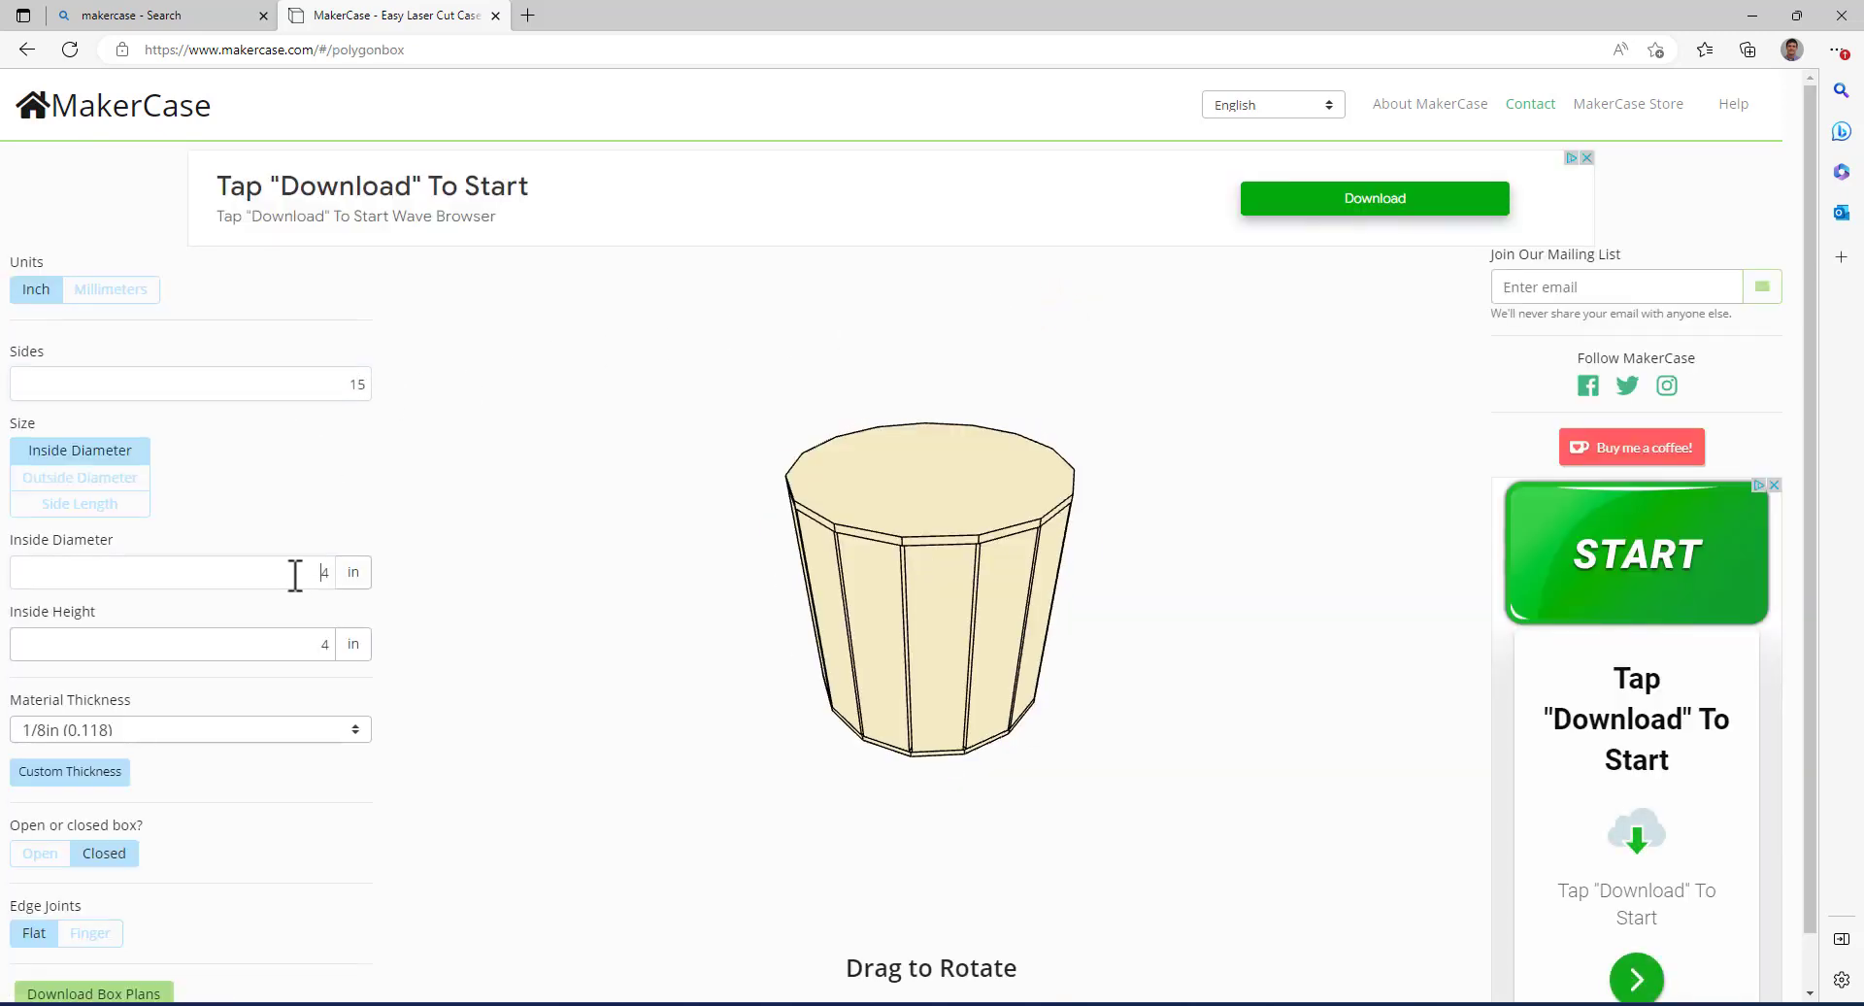
left_click(319, 644)
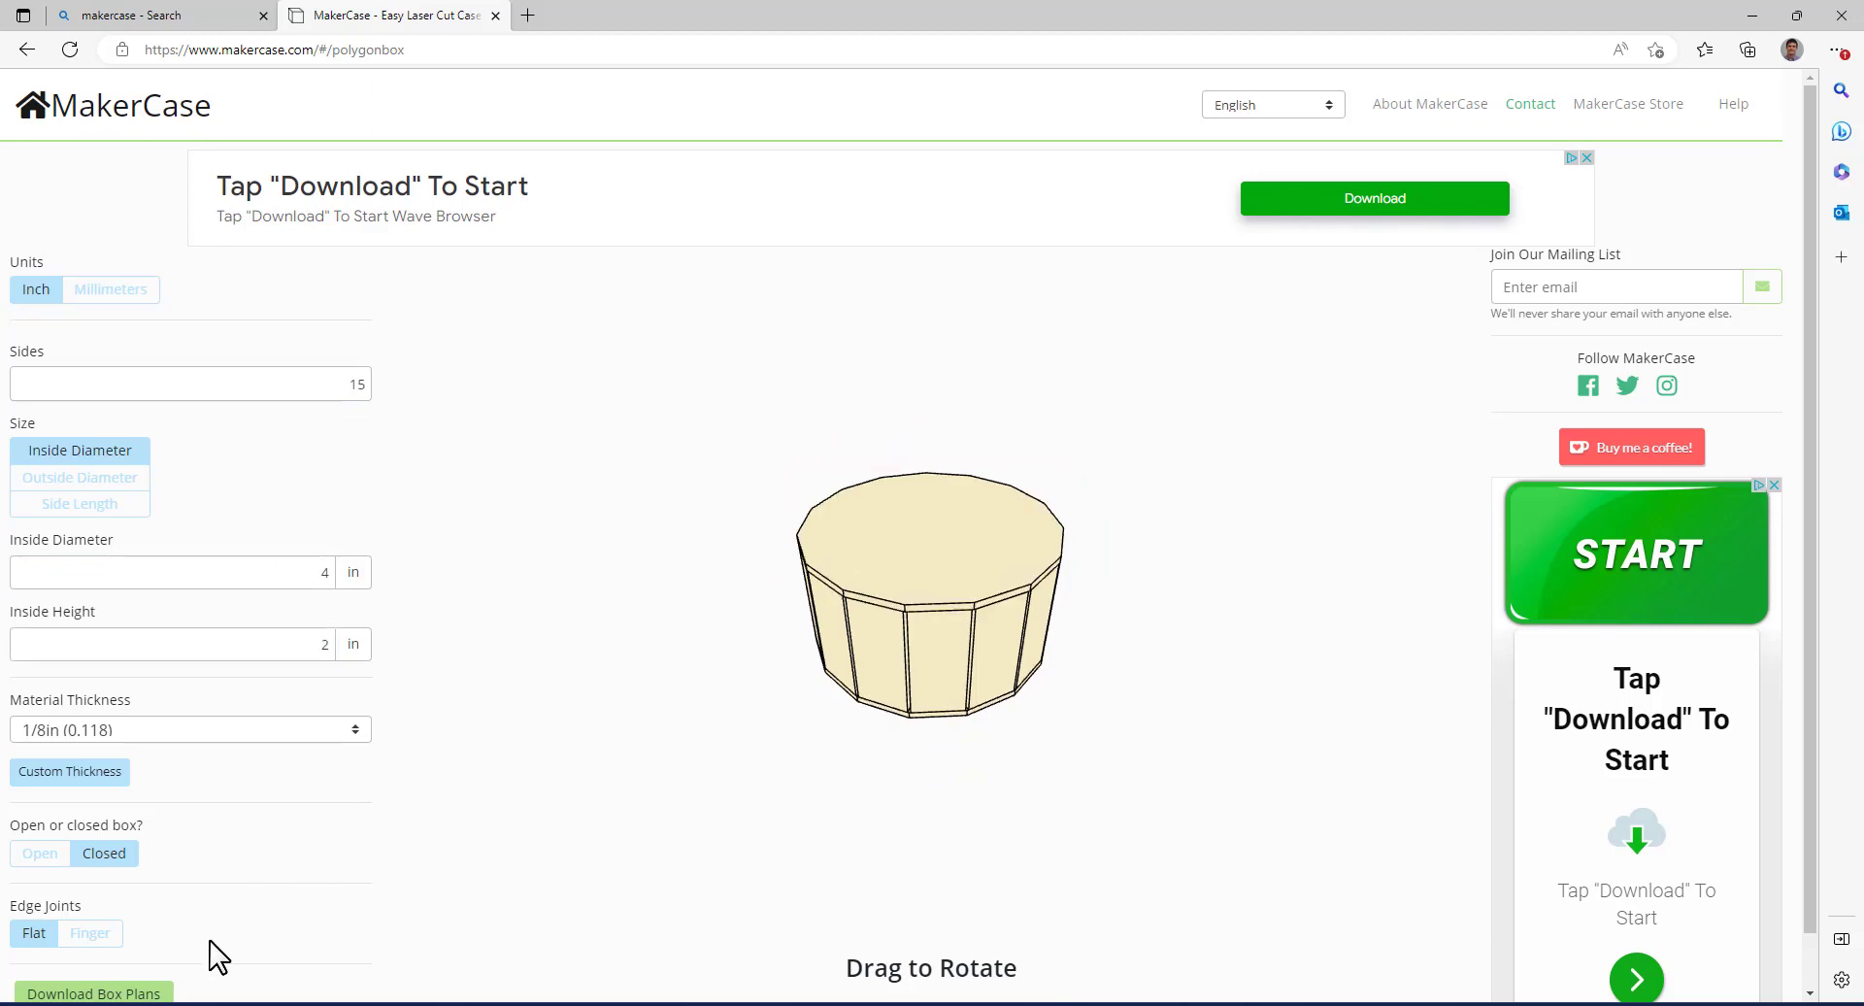
- Preview the polygon box's cutting plans with flat edge joints, and again after switching the joints to finger
left_click(167, 991)
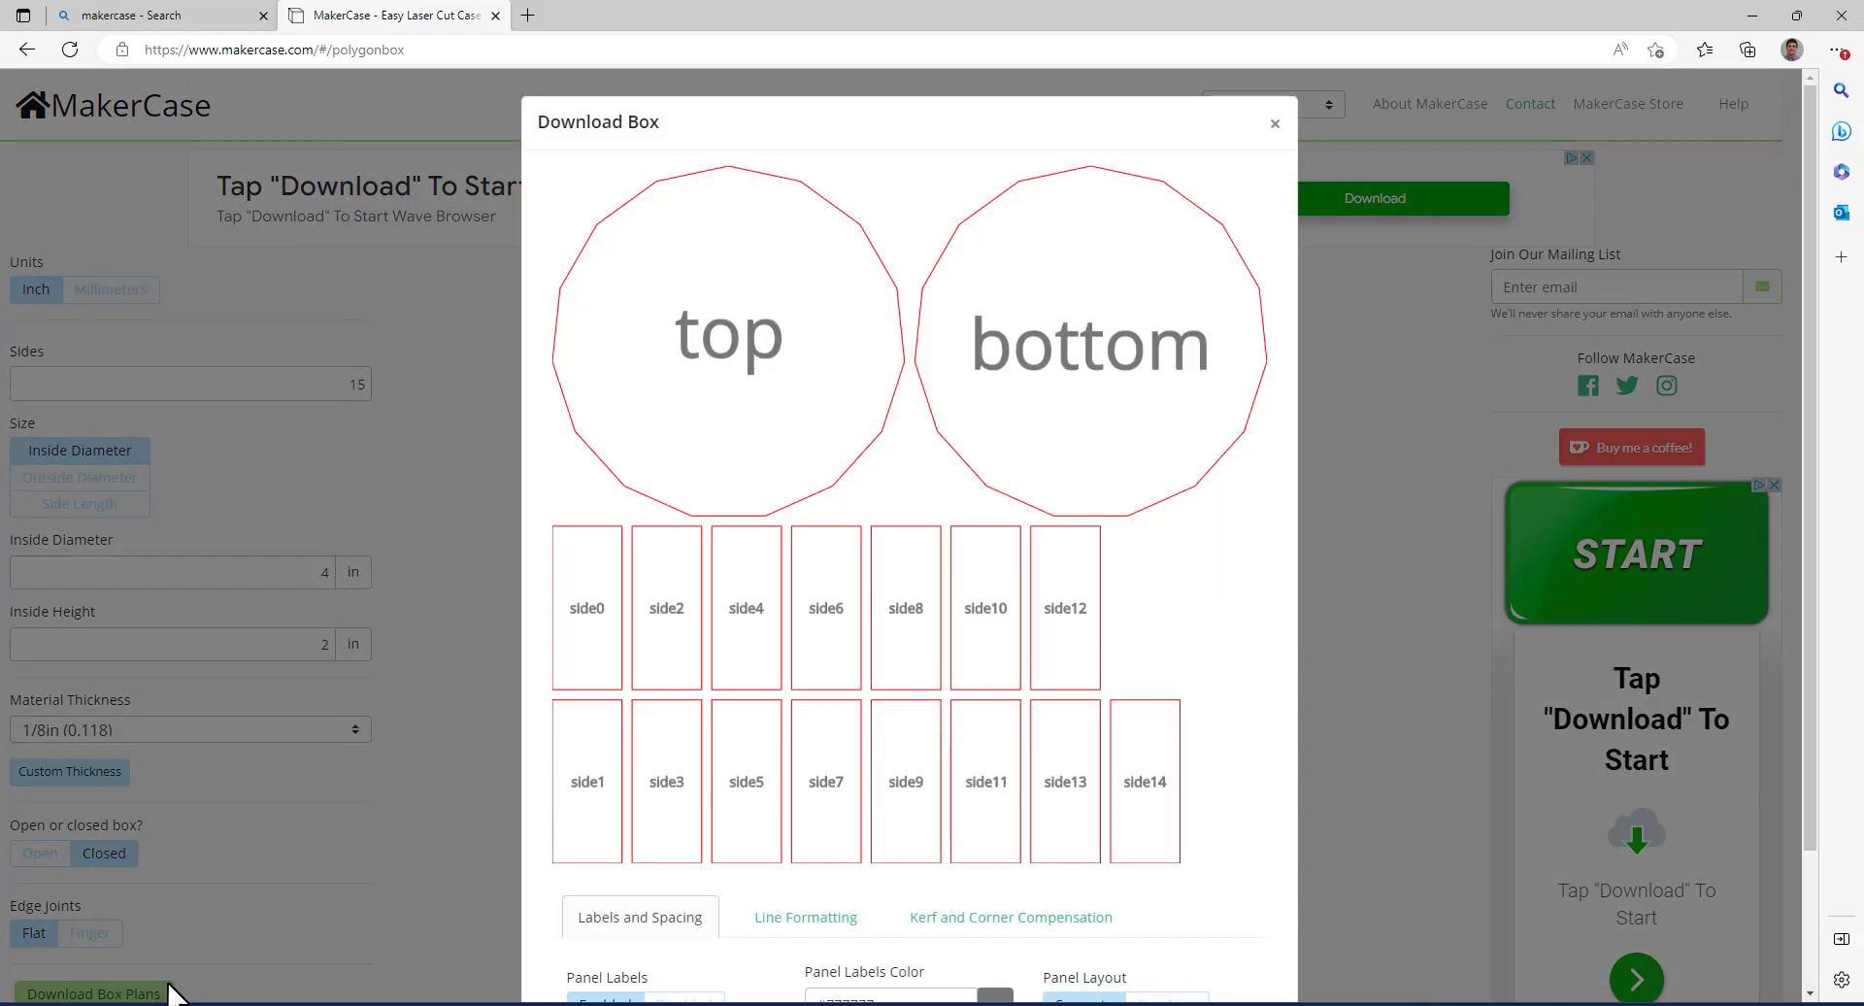
left_click(1272, 124)
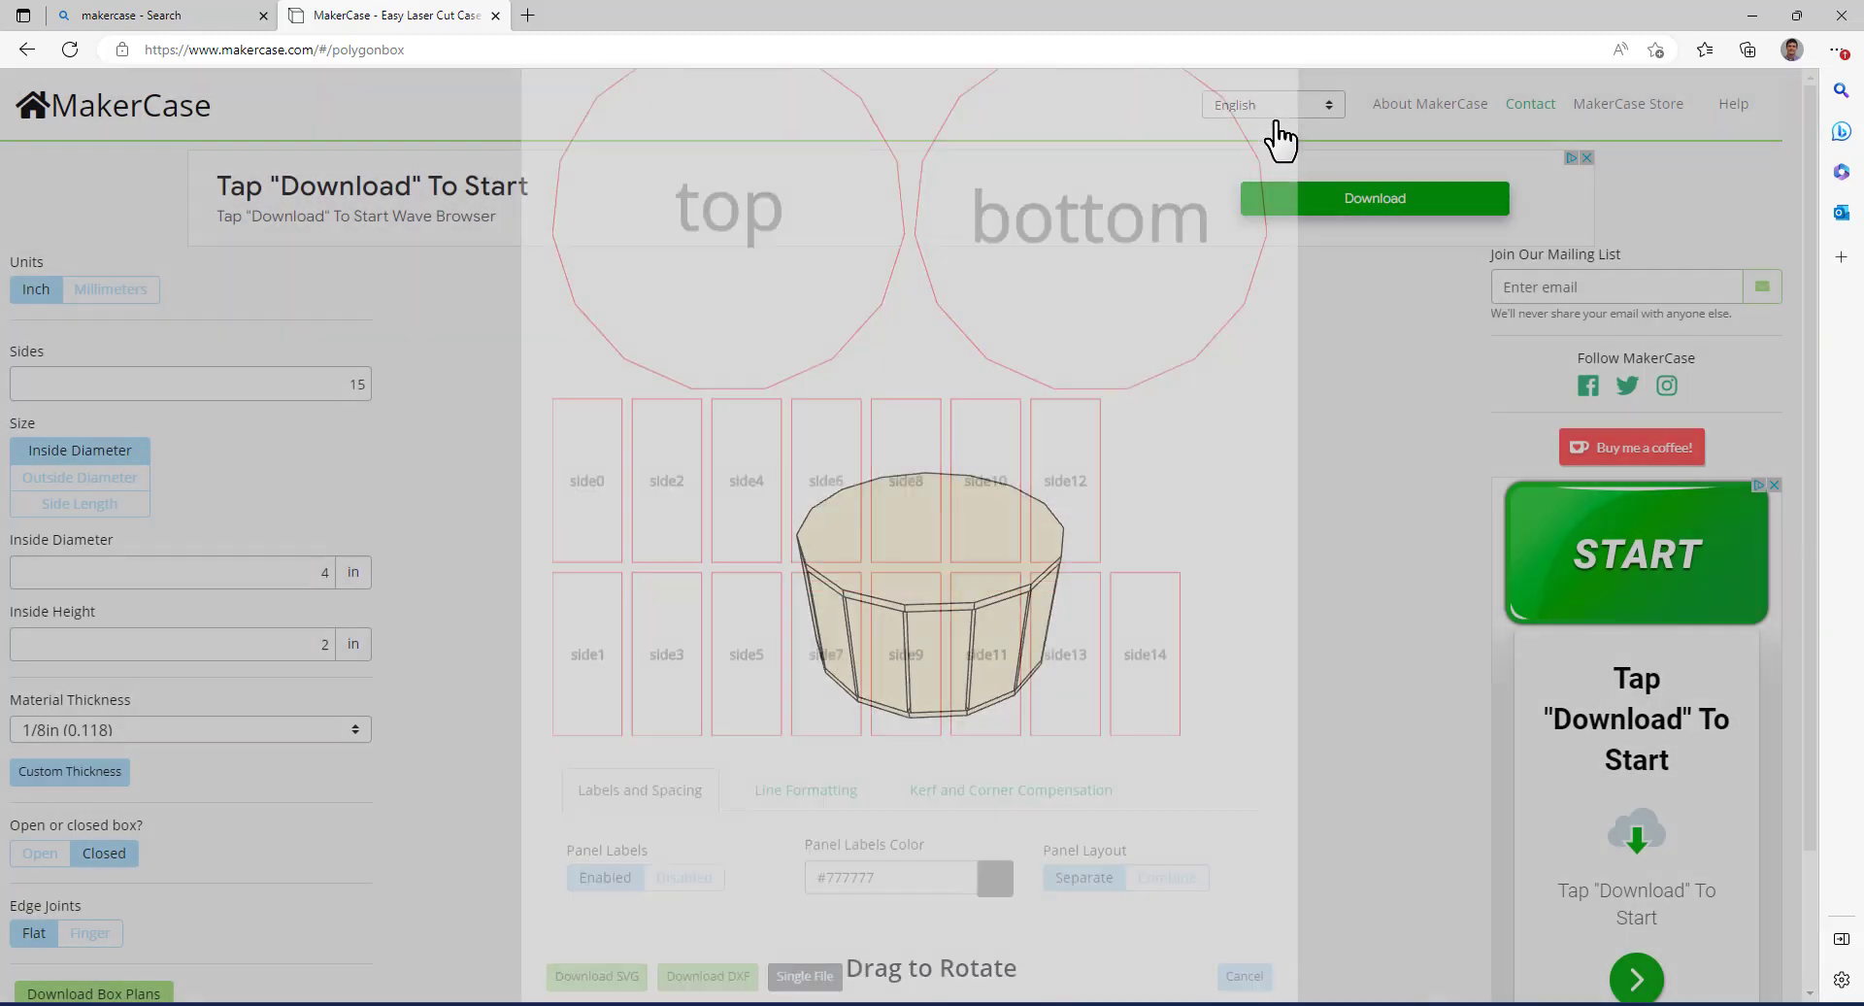
left_click(89, 927)
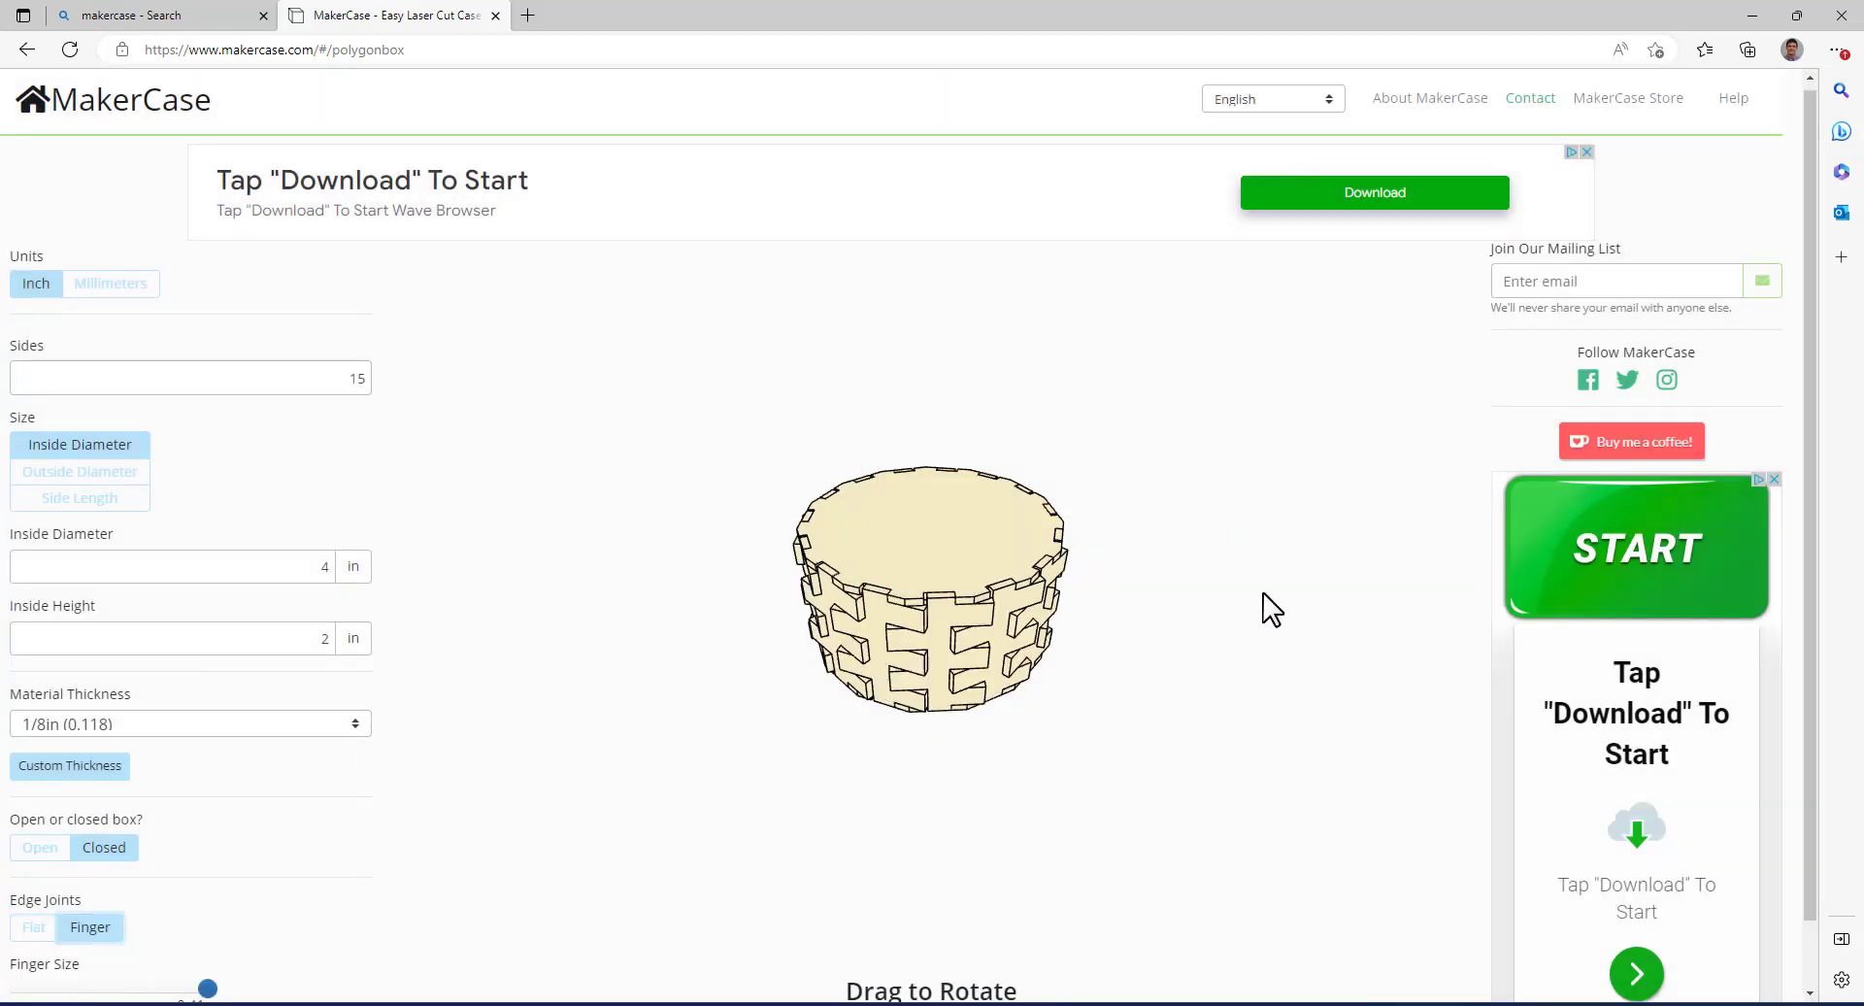
left_click_drag(1813, 406, 1803, 573)
left_click(44, 985)
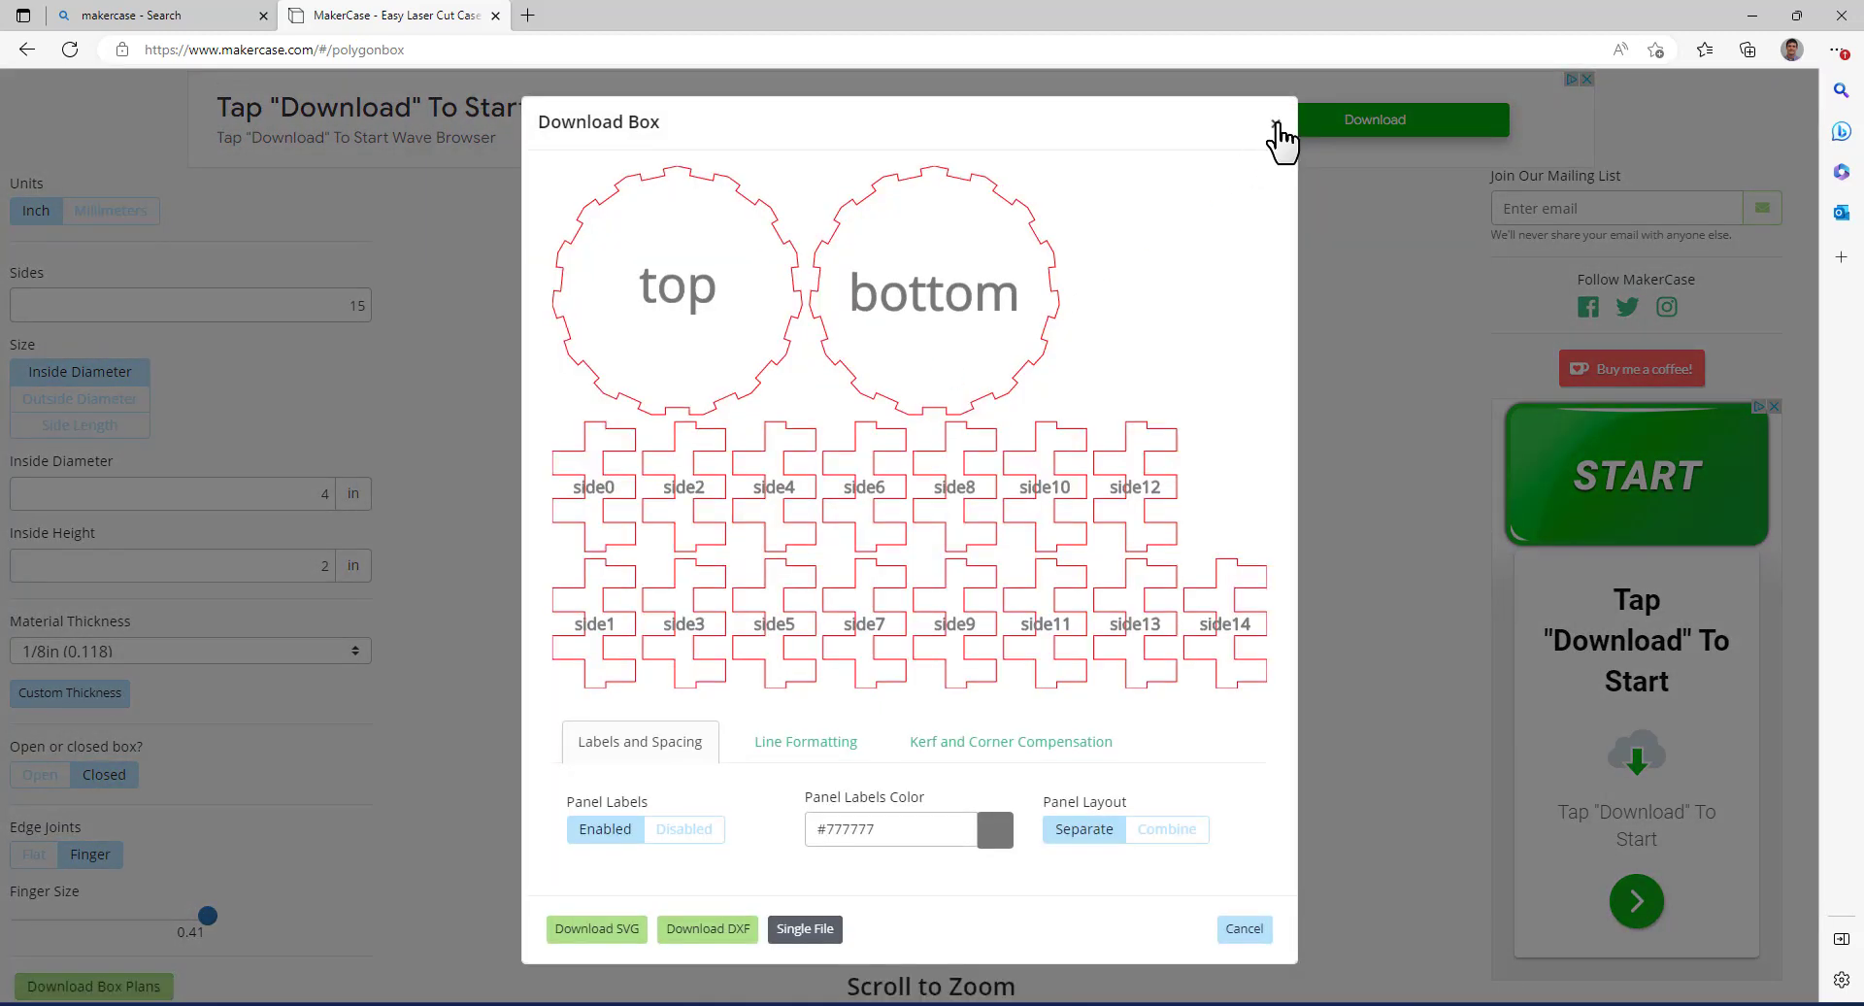
left_click(1276, 125)
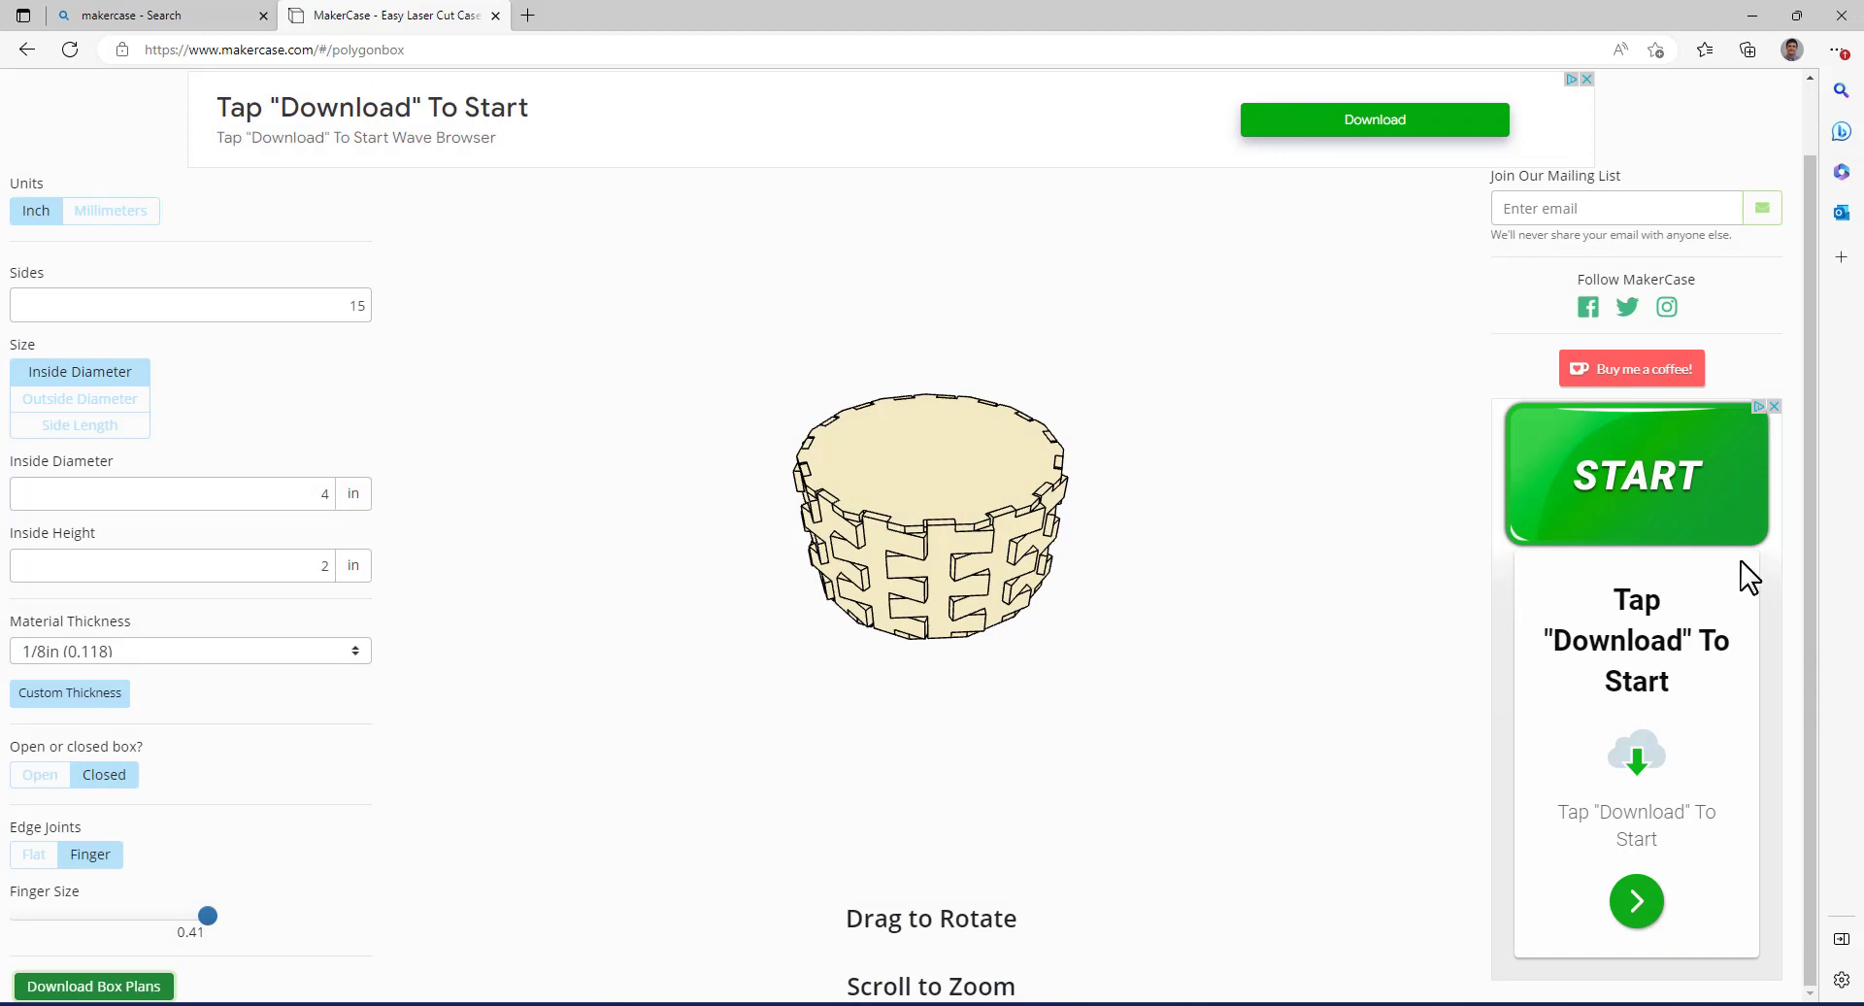
- Open the generator for boxes with round corners and preview its cutting plans at the default settings
left_click_drag(1811, 633, 1804, 219)
left_click(145, 118)
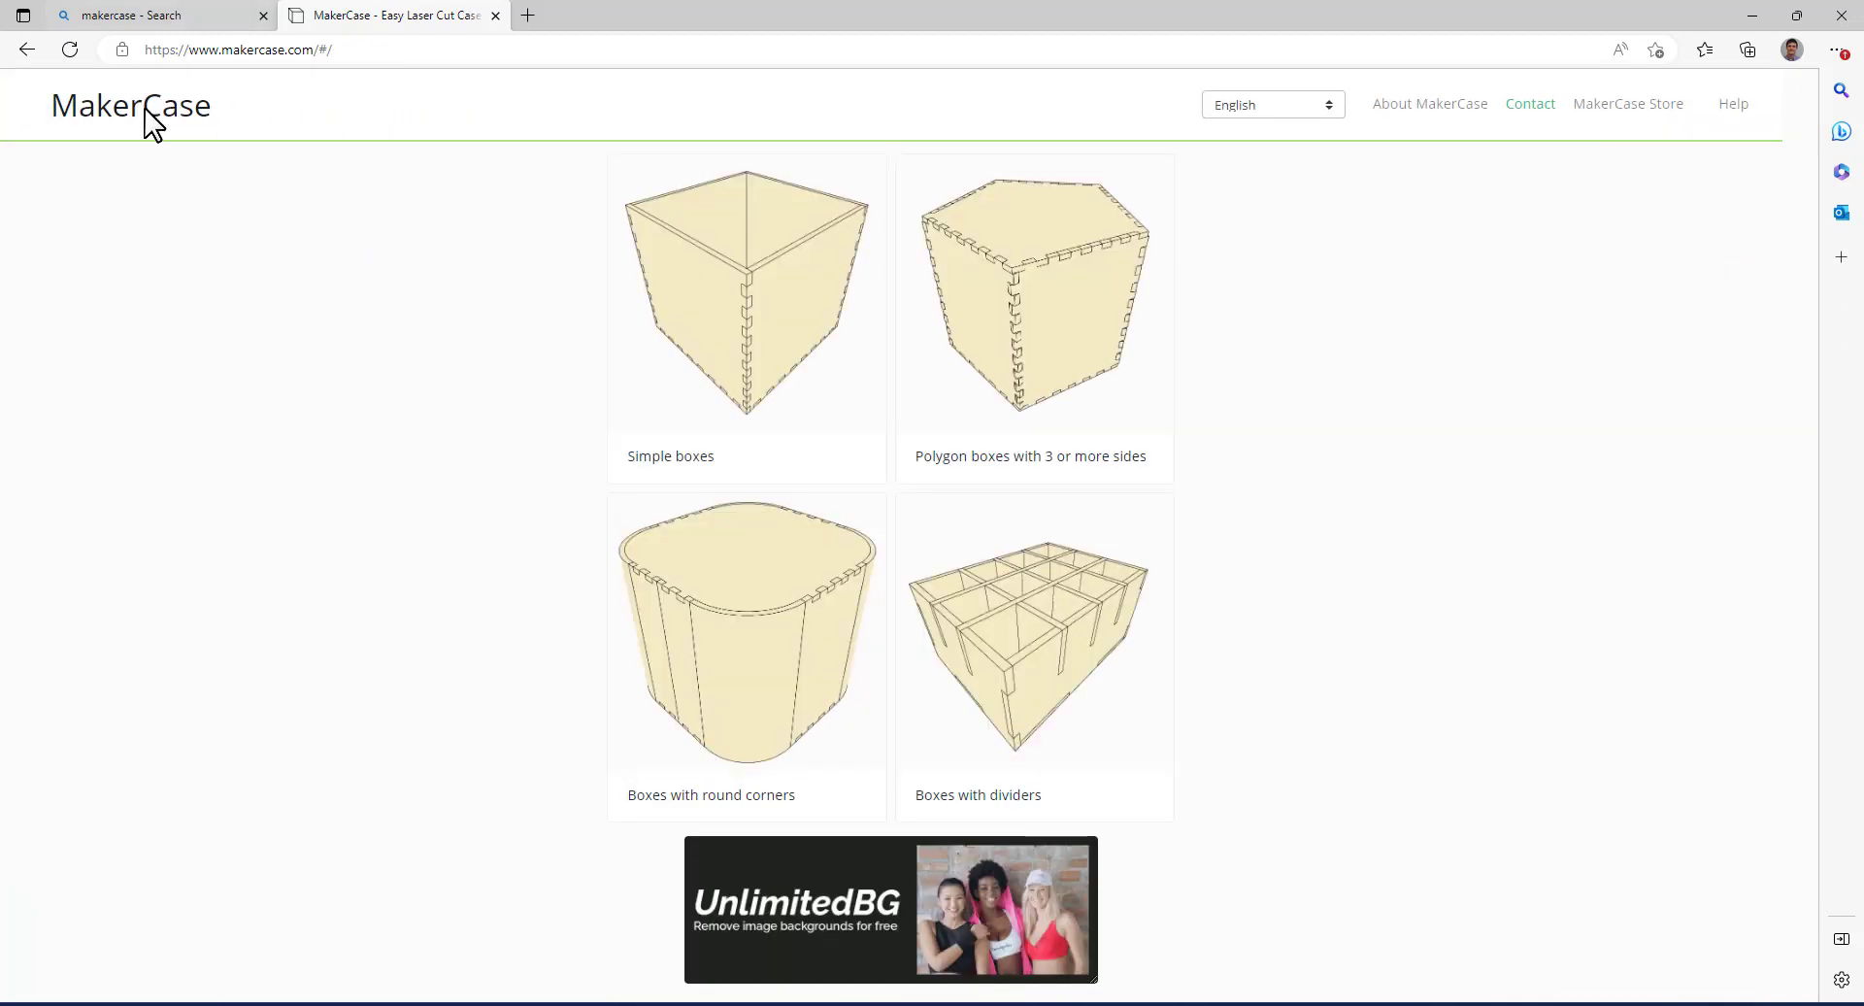
left_click(685, 679)
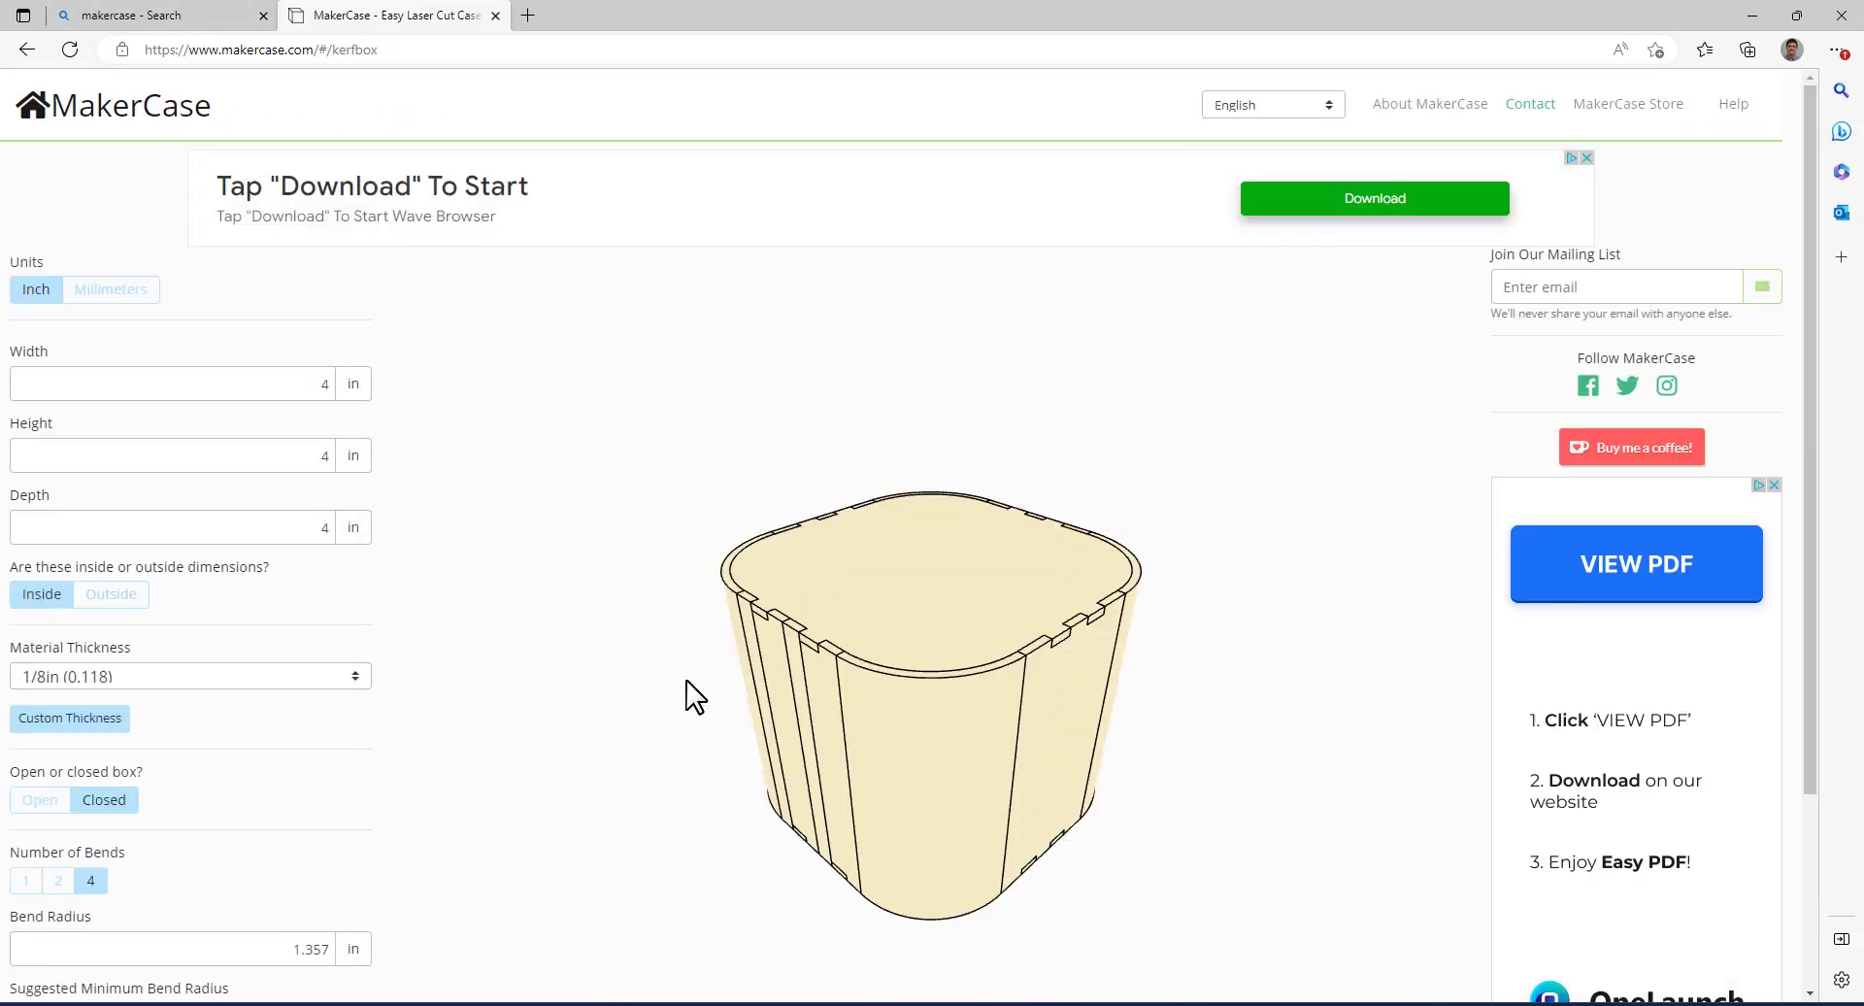
left_click_drag(1809, 490, 1809, 680)
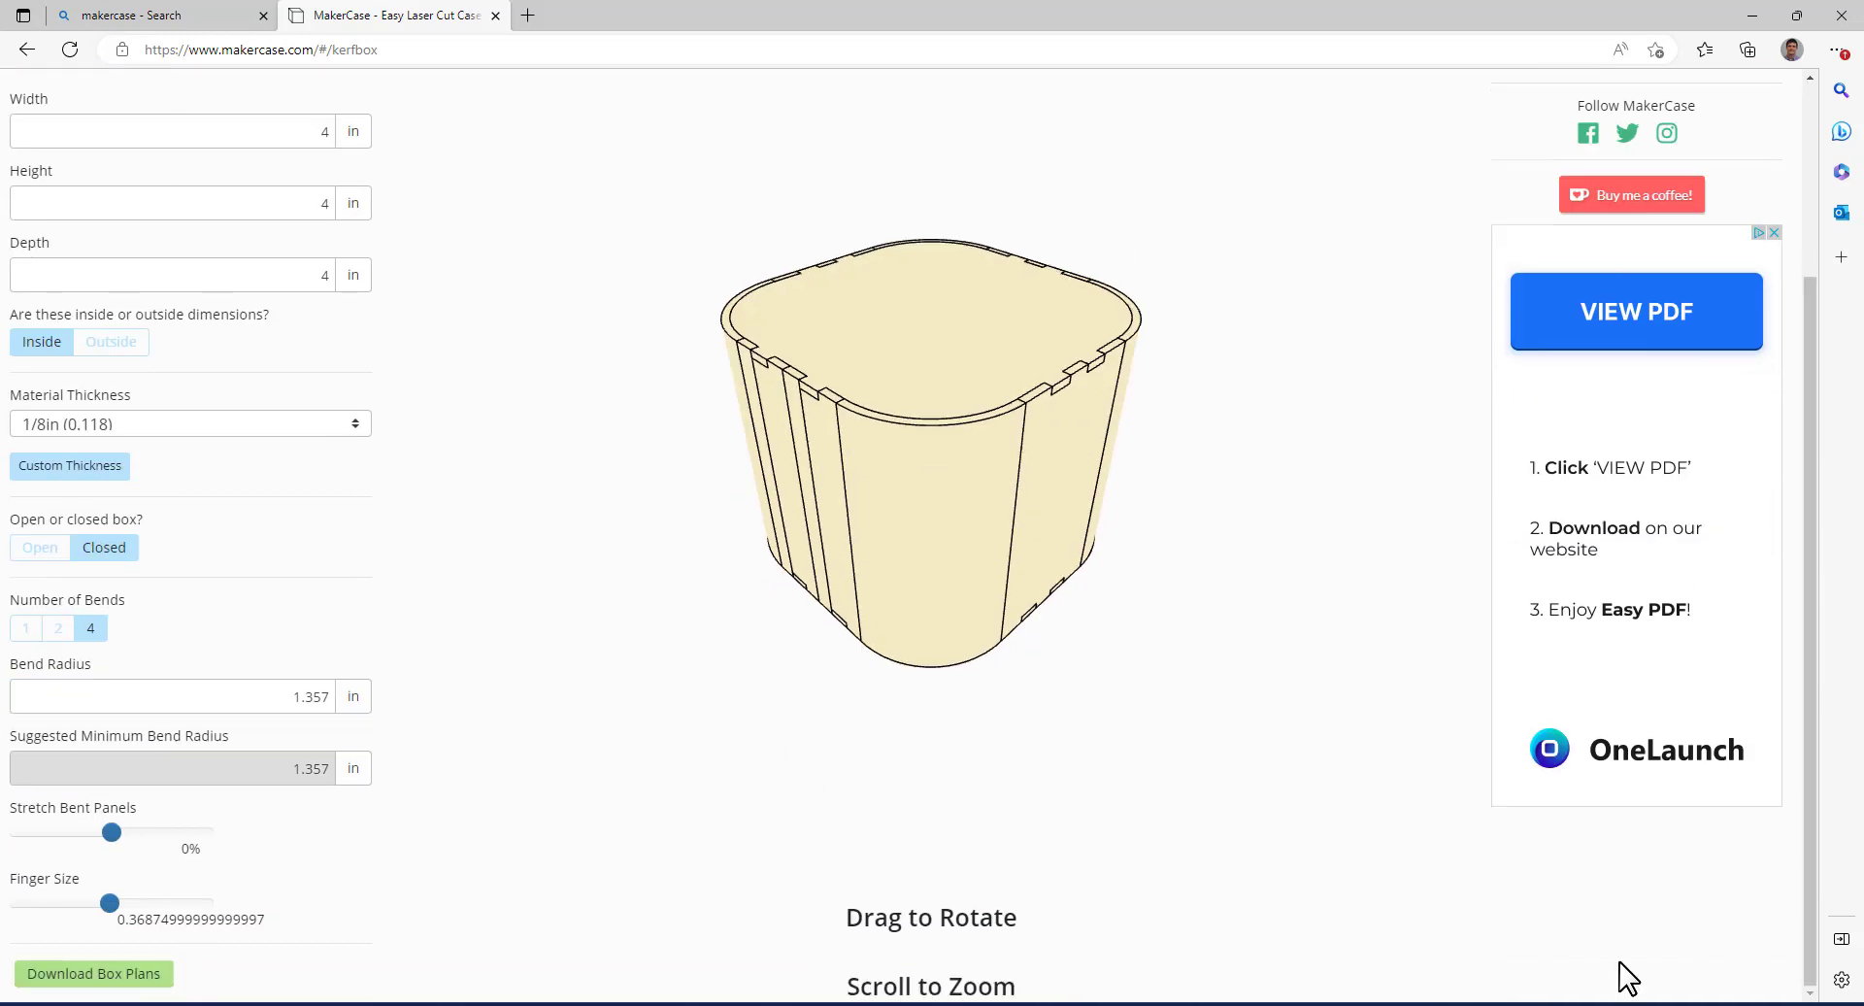
left_click(122, 983)
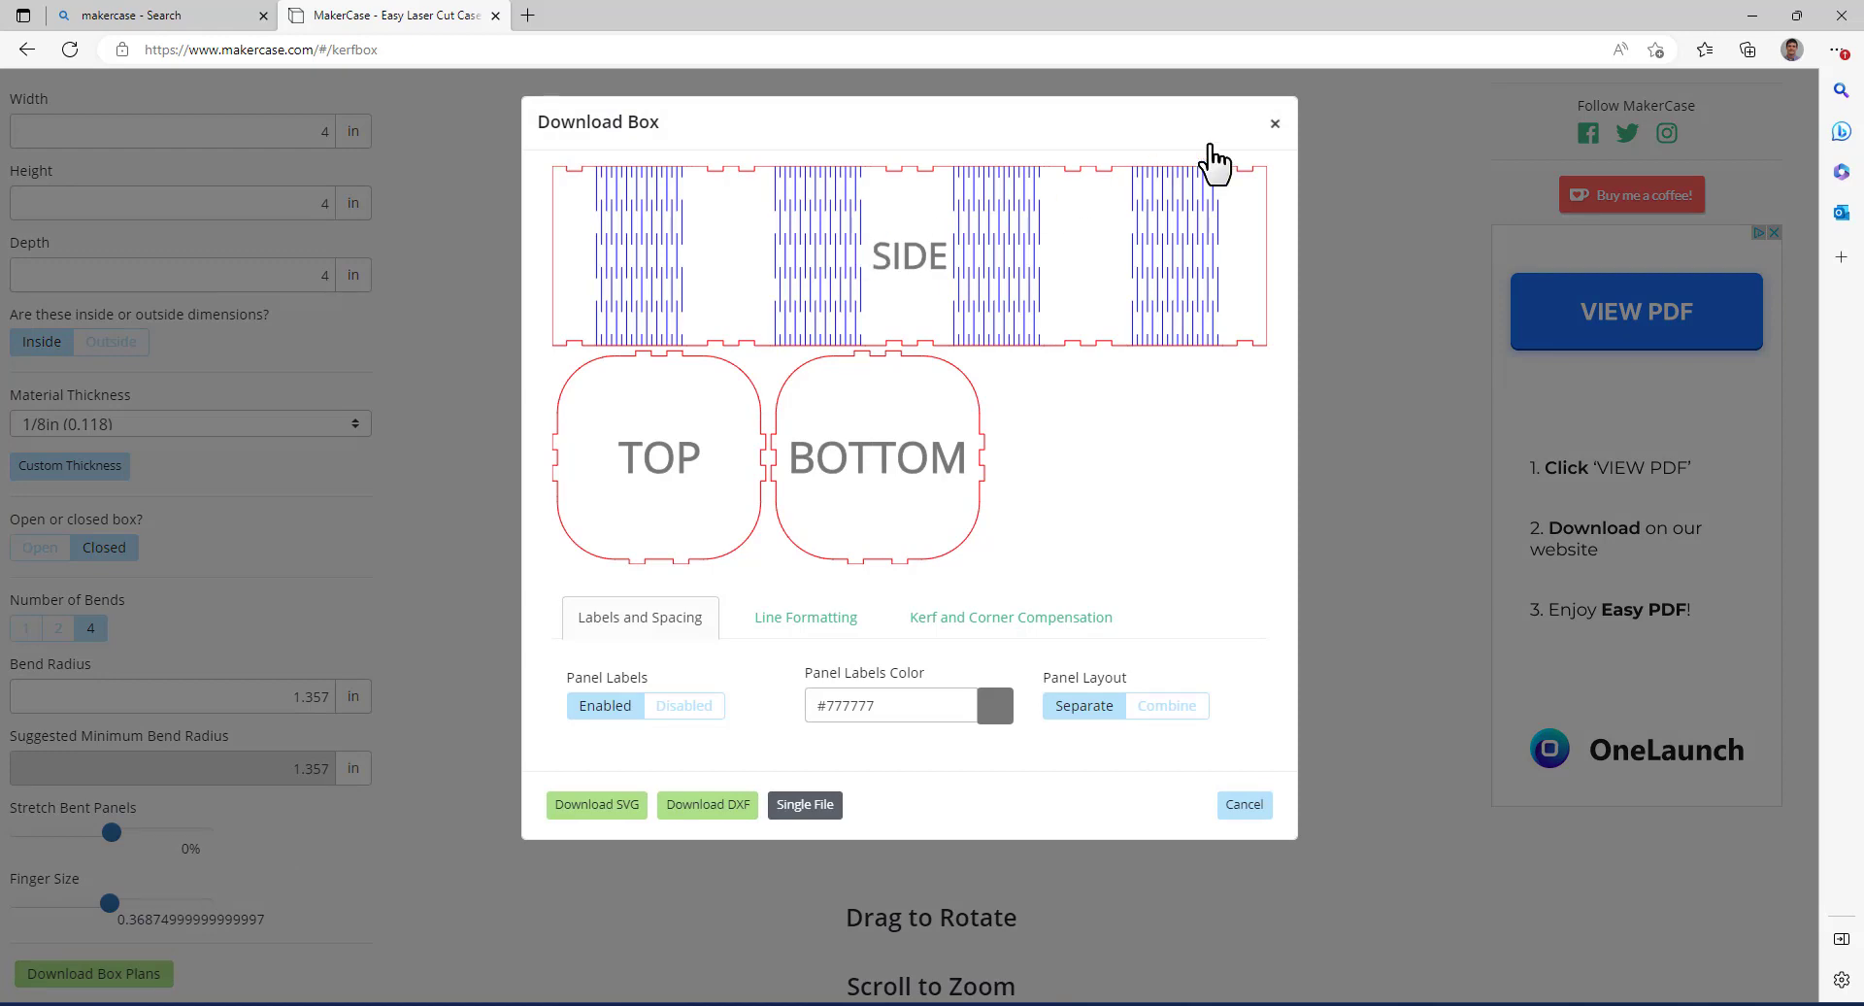
left_click(1275, 123)
- Open the generator for boxes with dividers and preview its cutting plans at the default settings
scroll(1803, 806, "up", 3)
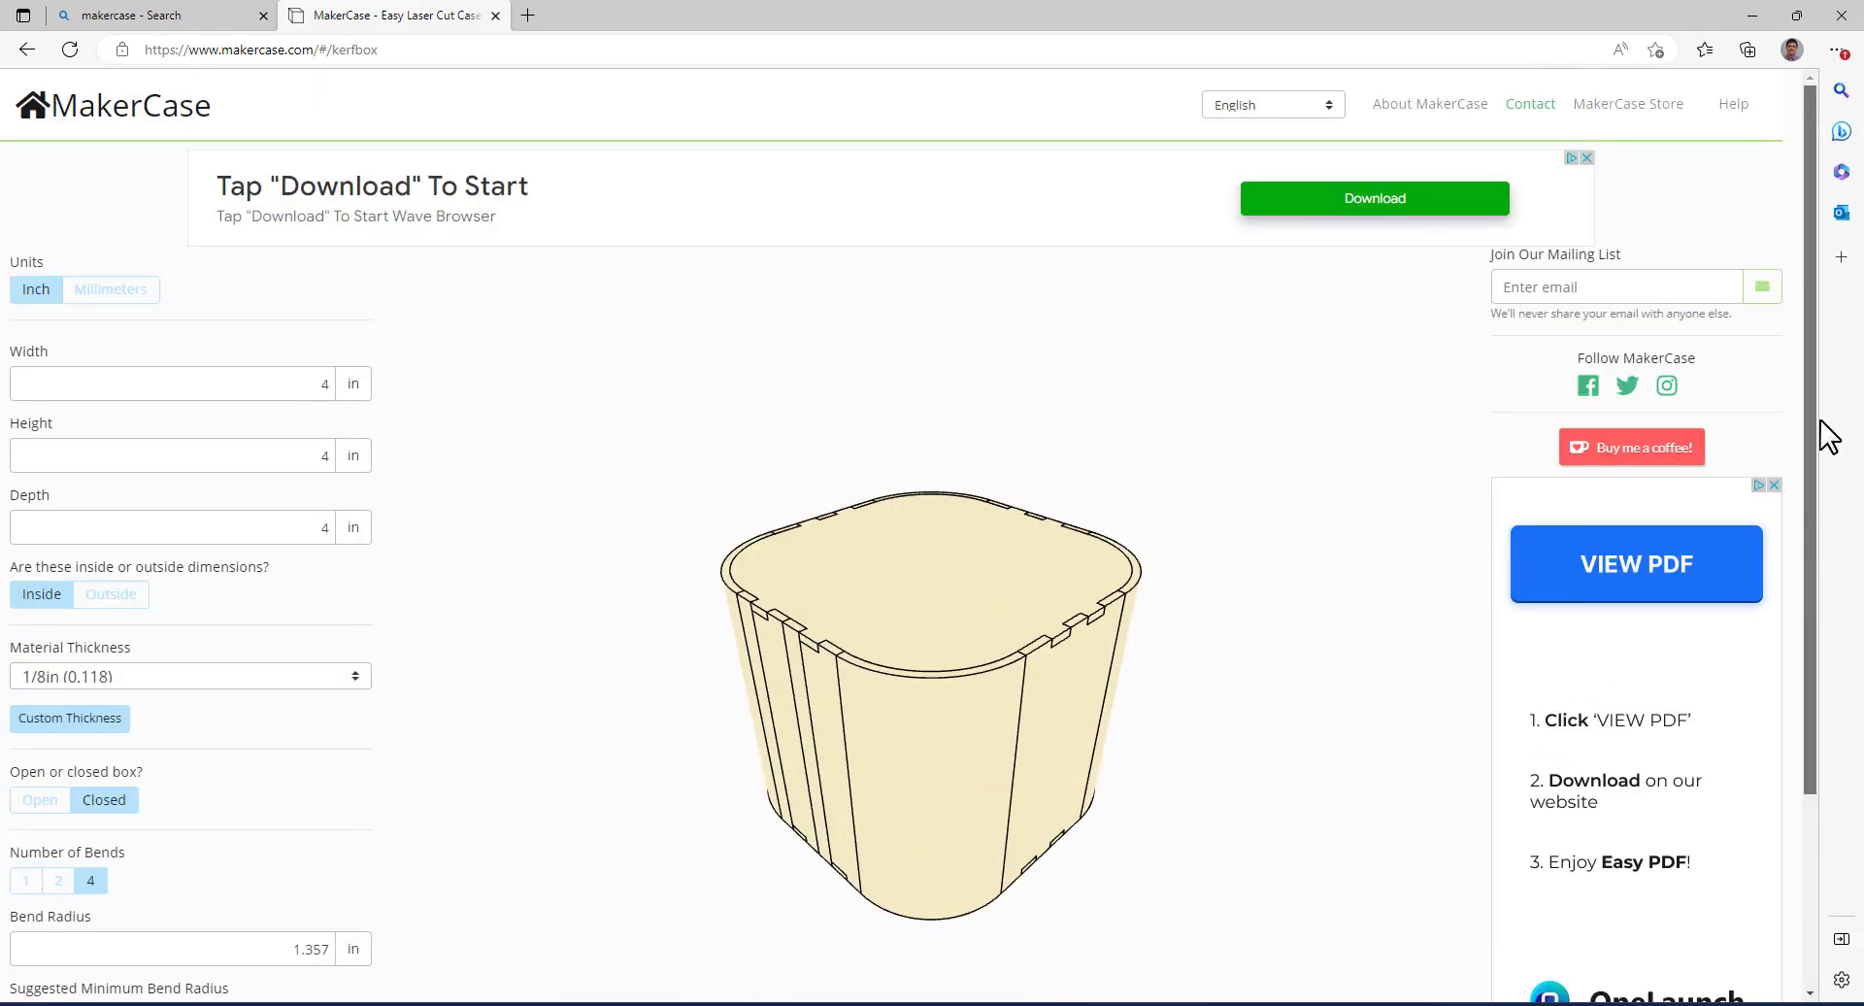
left_click(80, 124)
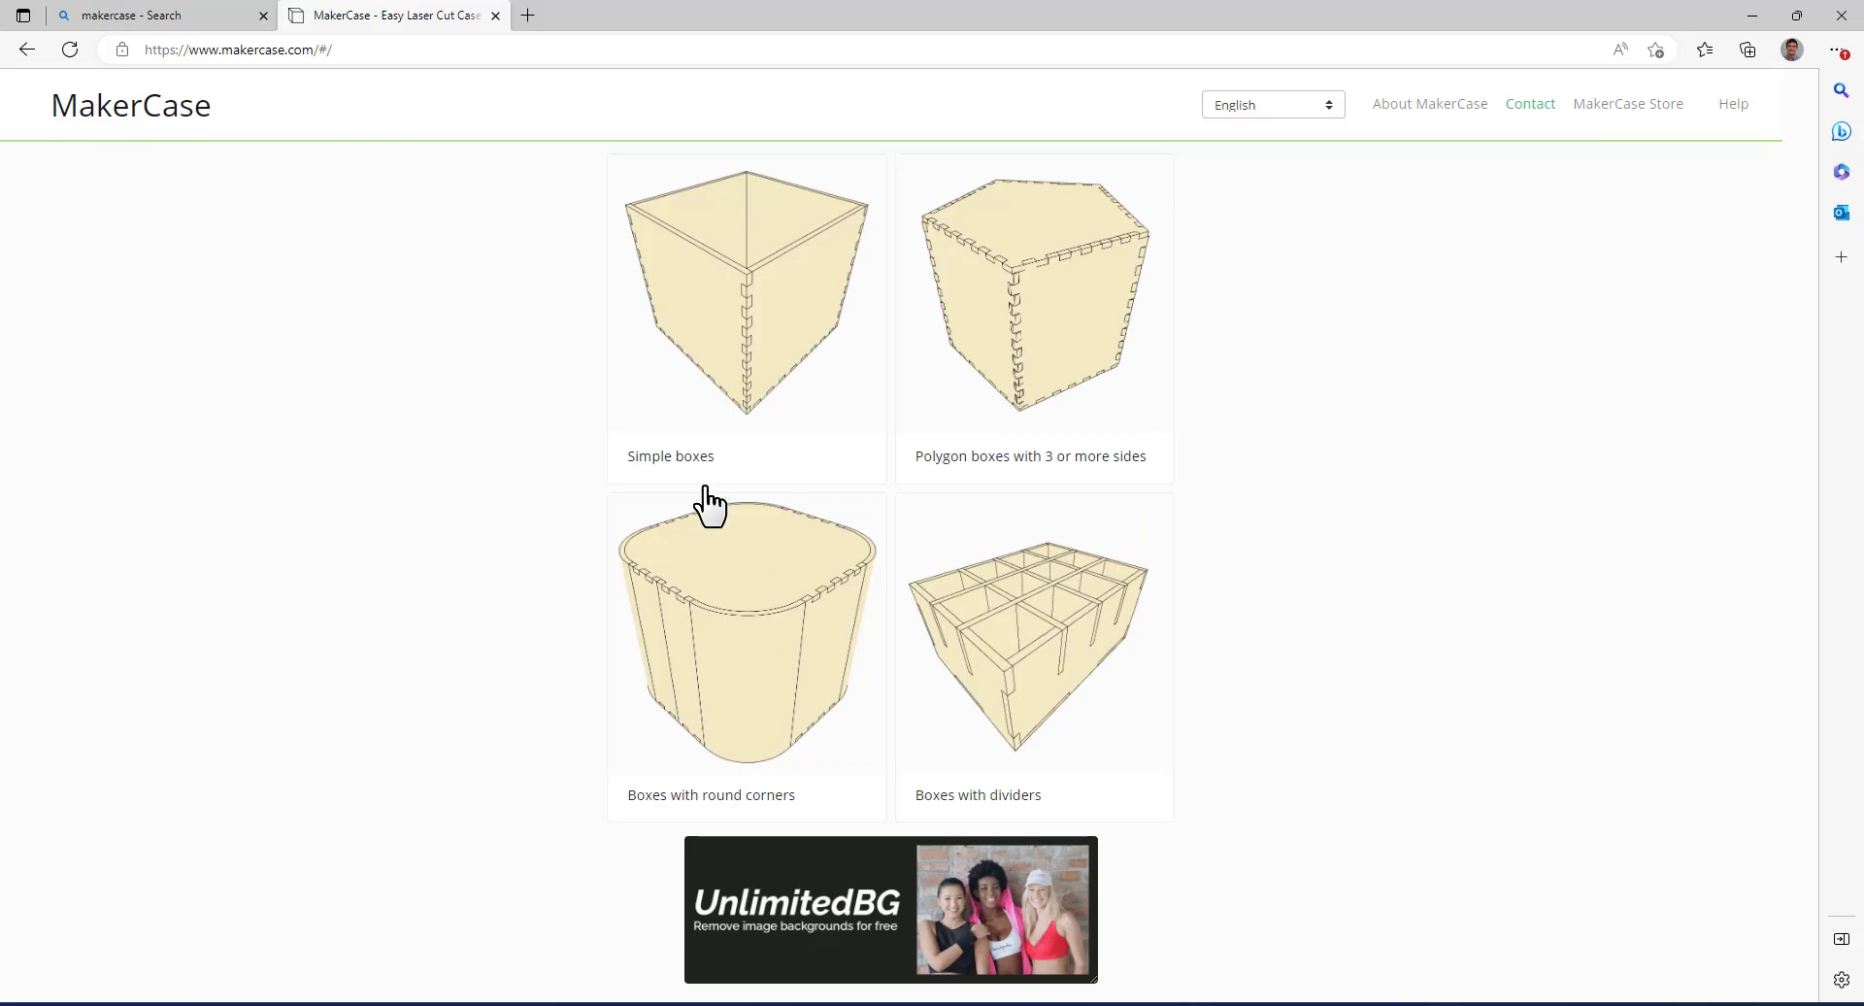
left_click(1061, 716)
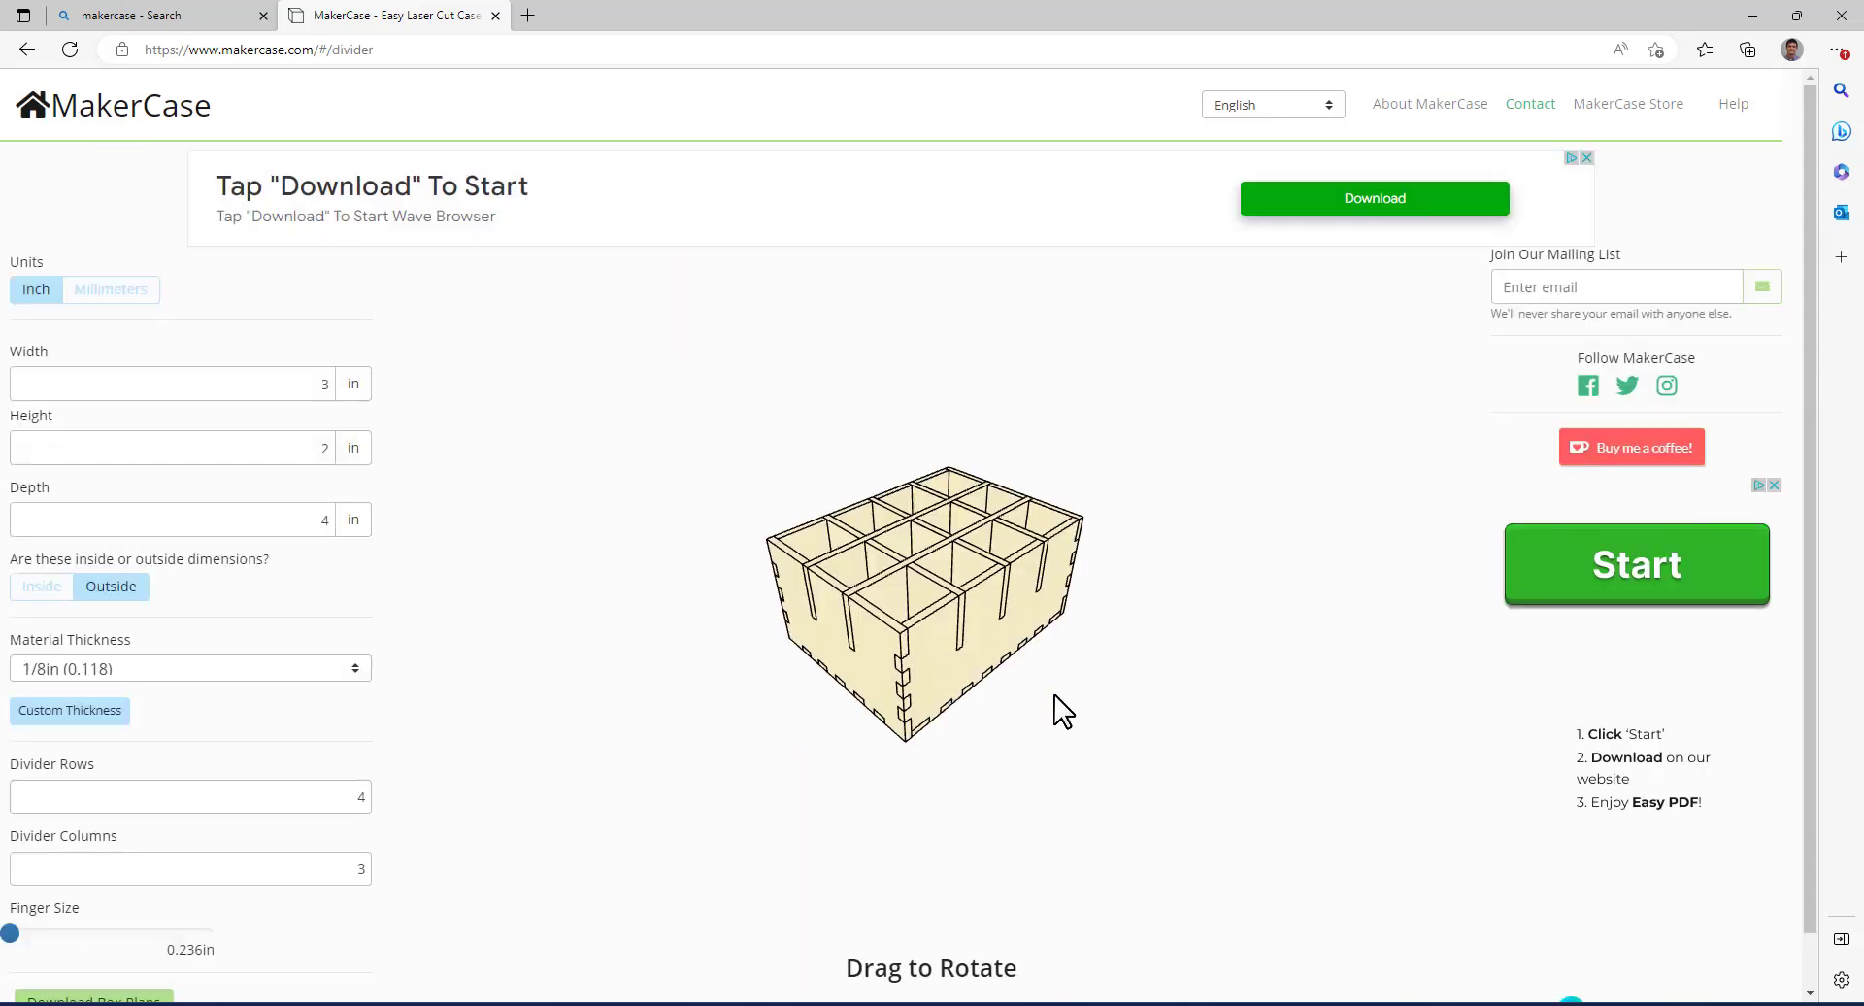
scroll(1803, 525, "down", 2)
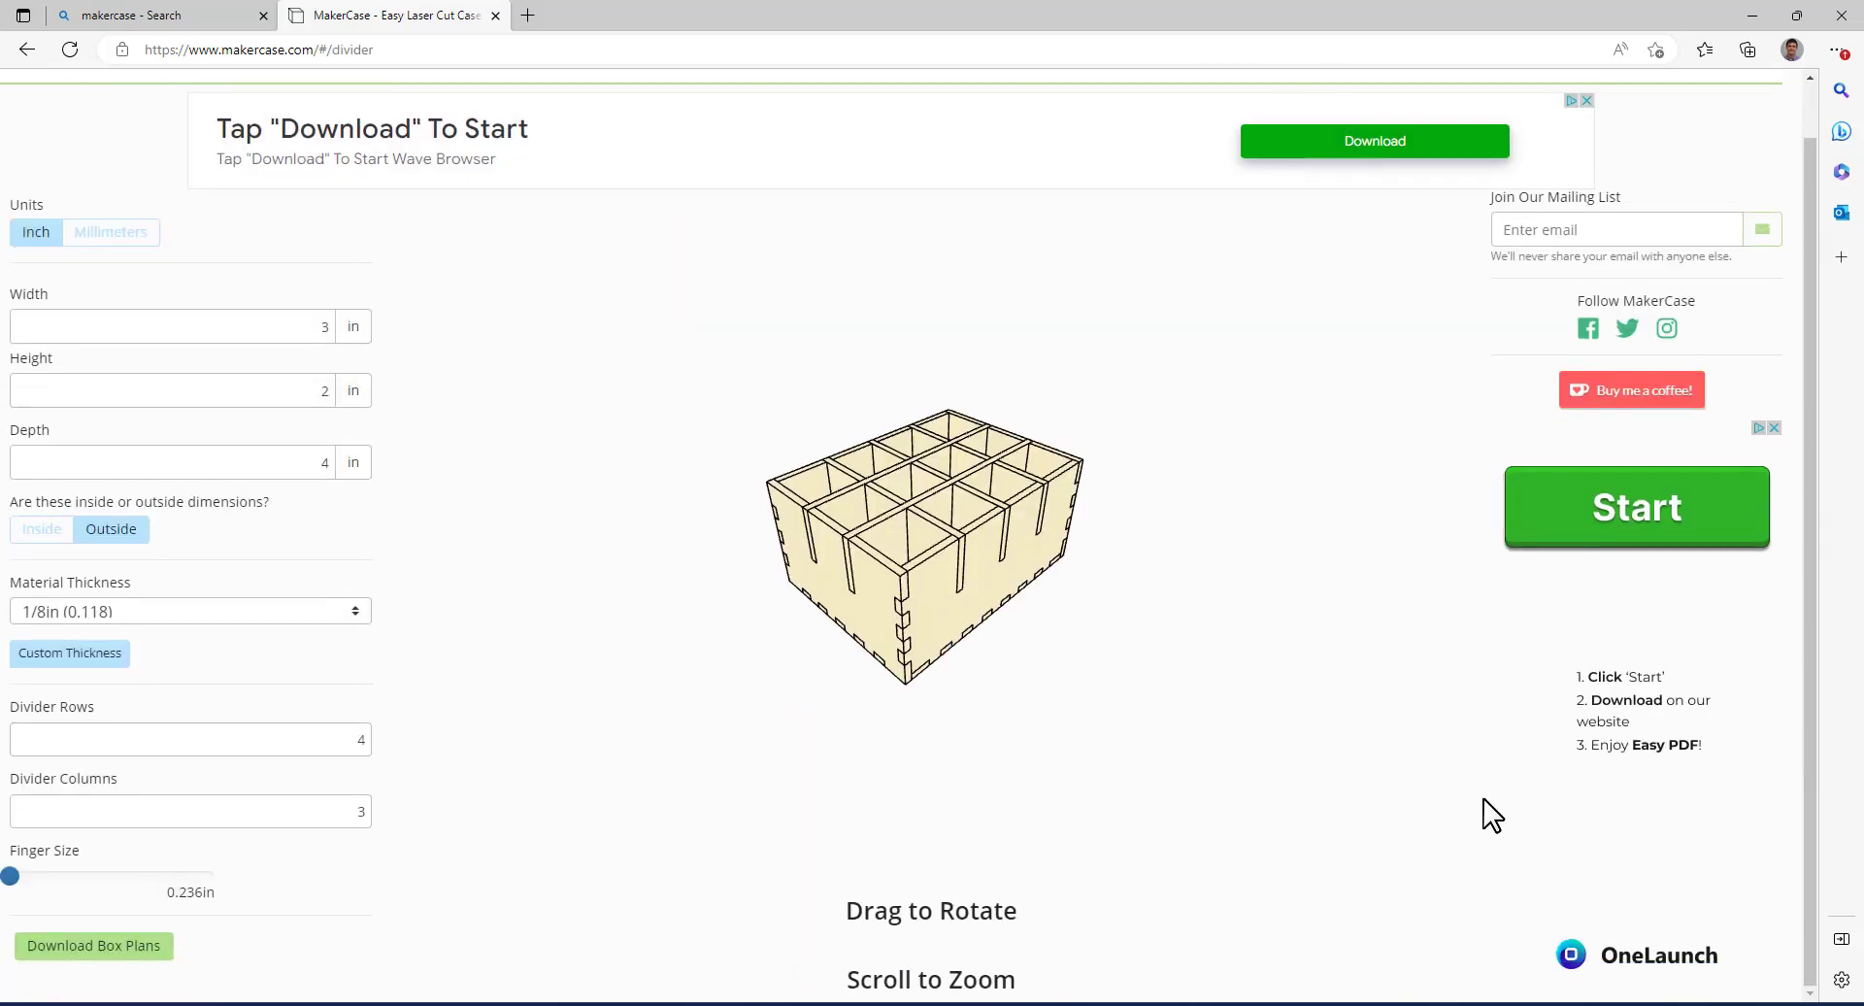
left_click(103, 956)
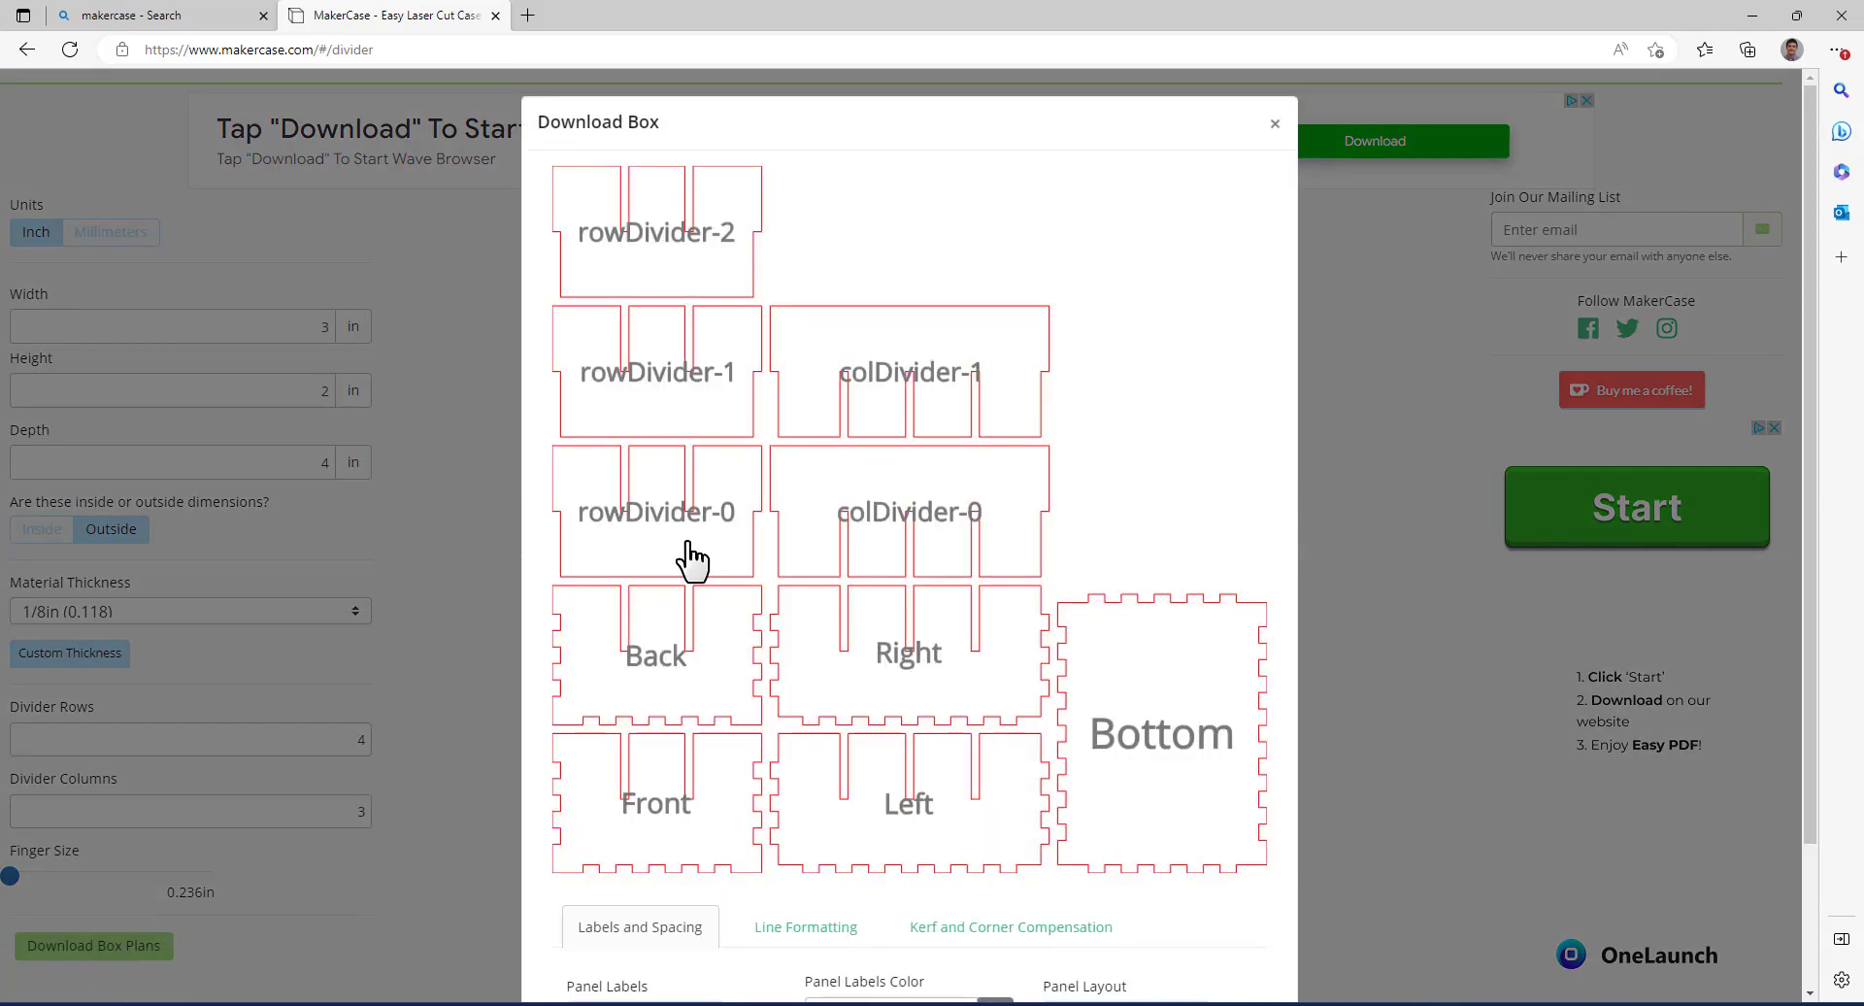
left_click(1275, 124)
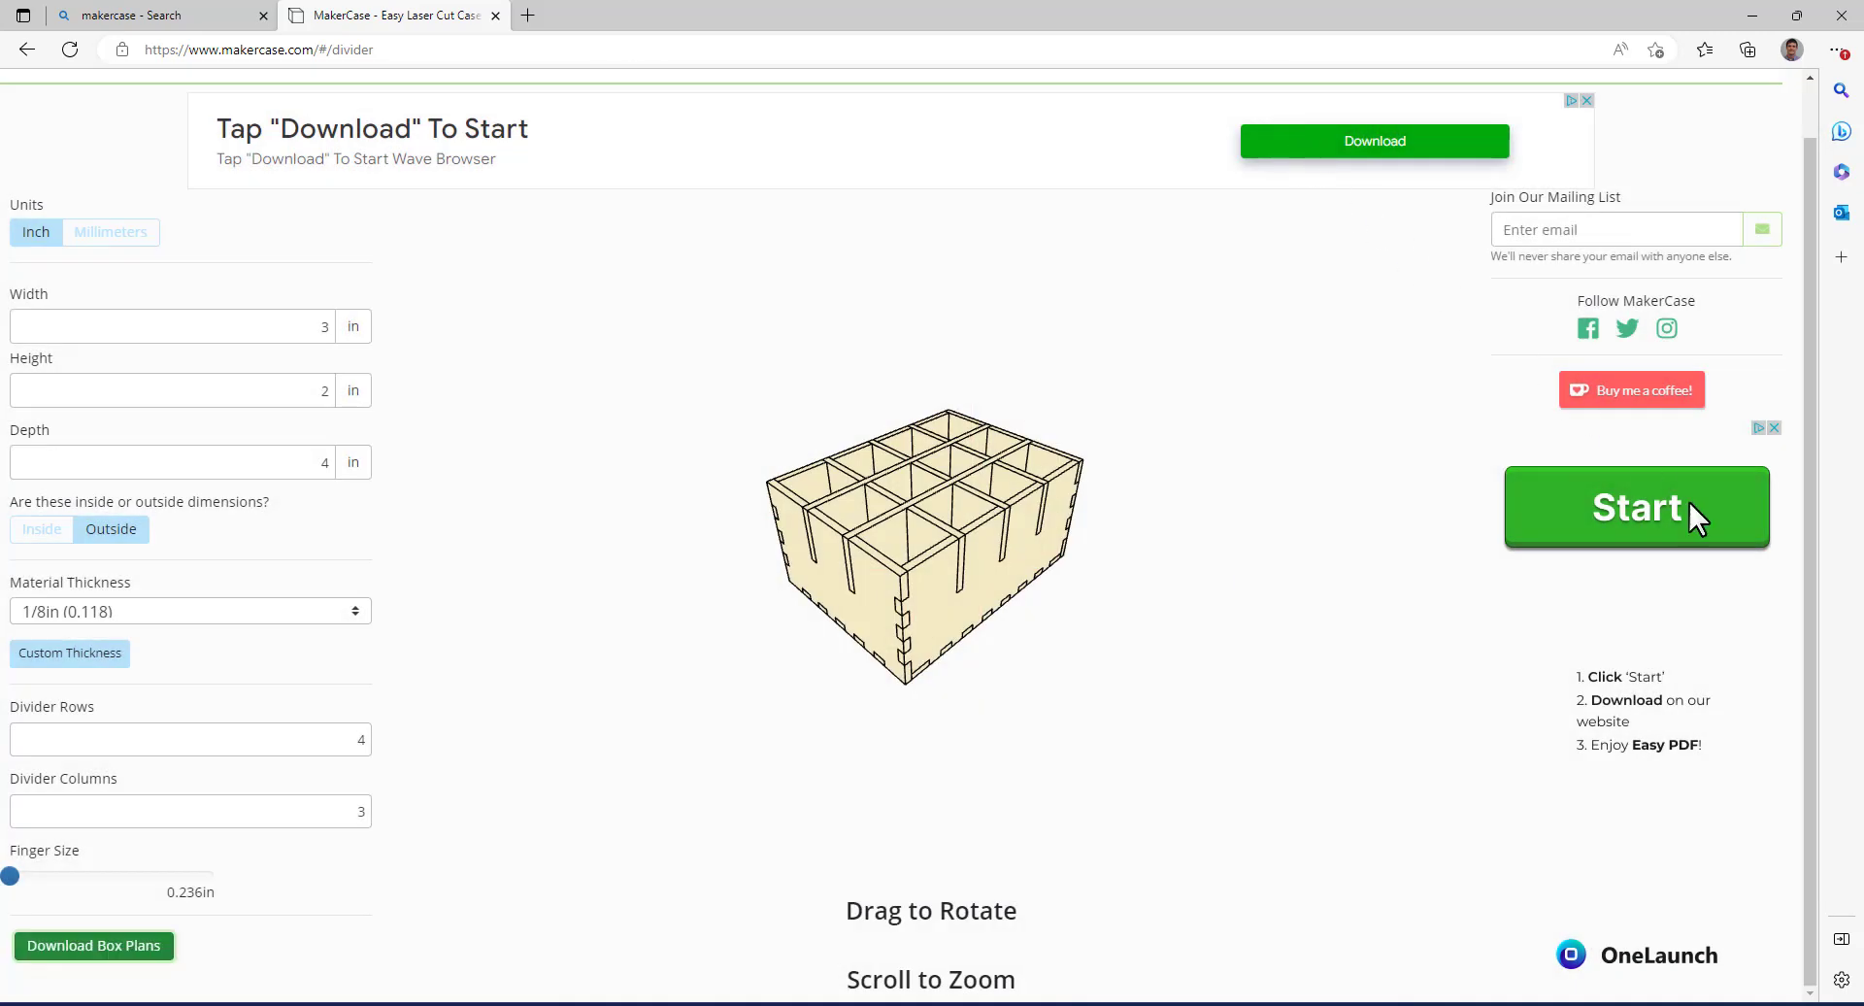
- Return to the box type overview and open the simple box generator
scroll(1808, 609, "up", 2)
left_click(129, 118)
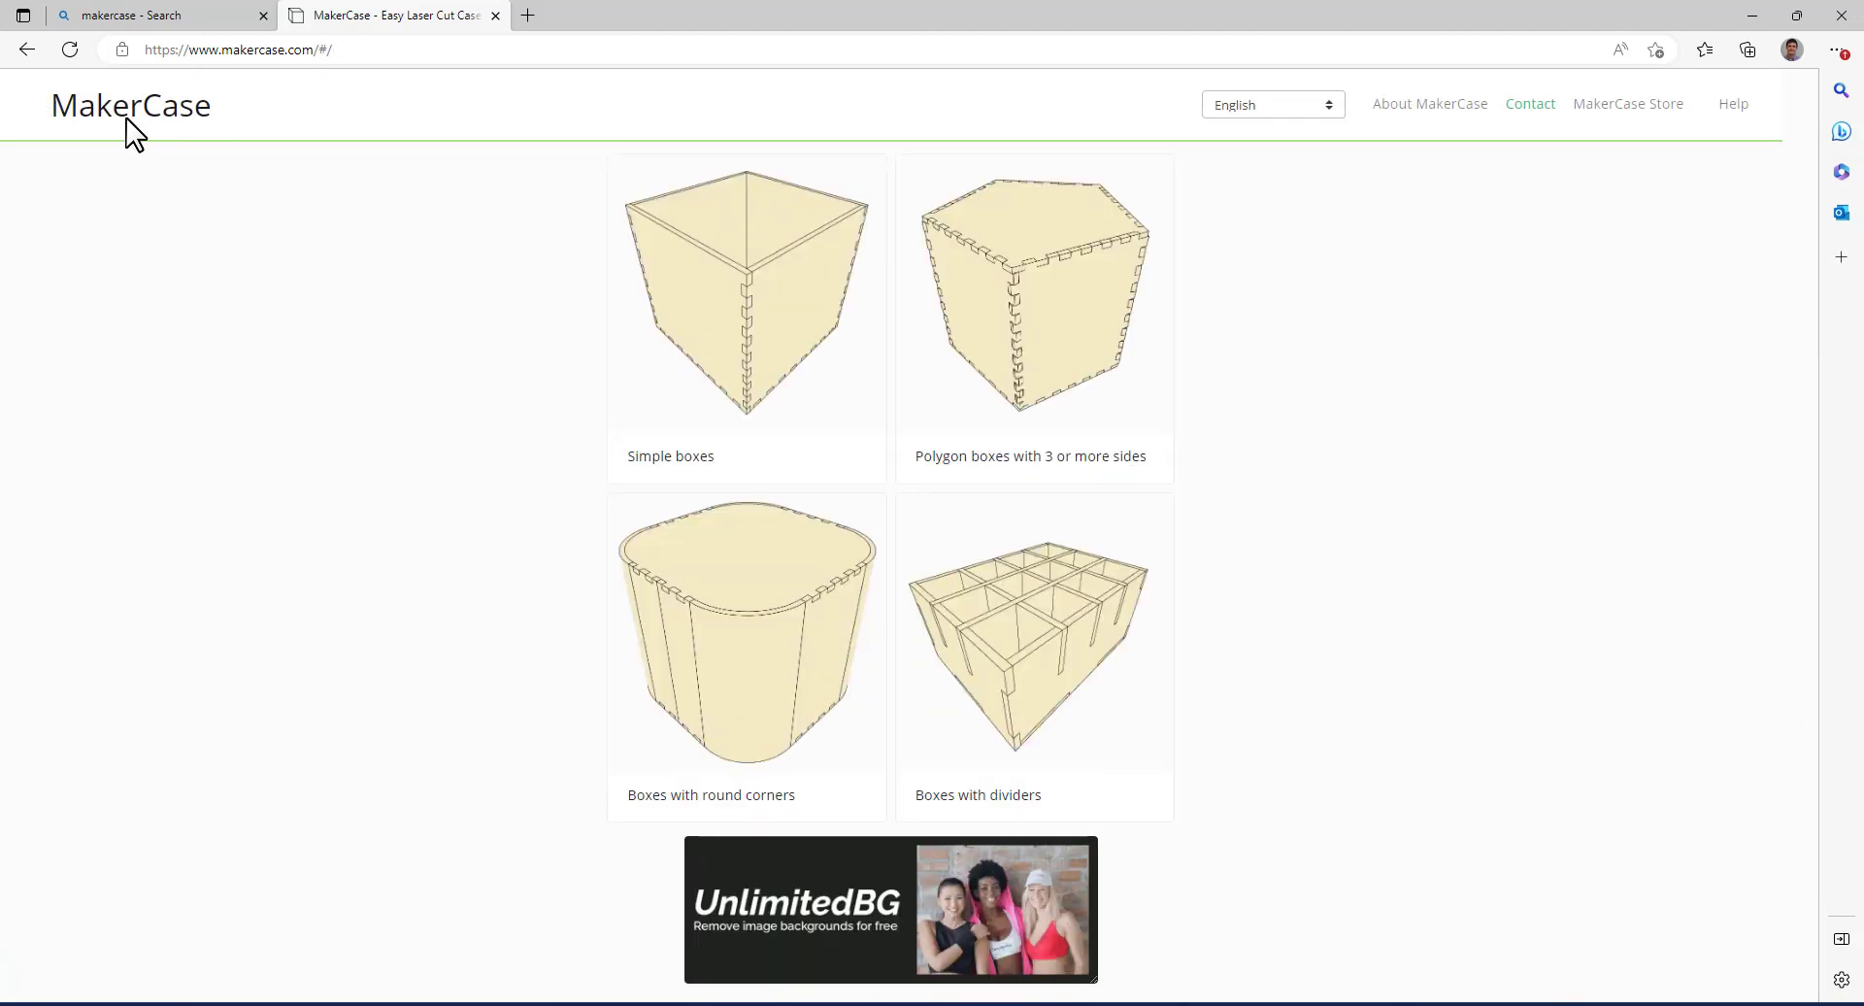
left_click(732, 342)
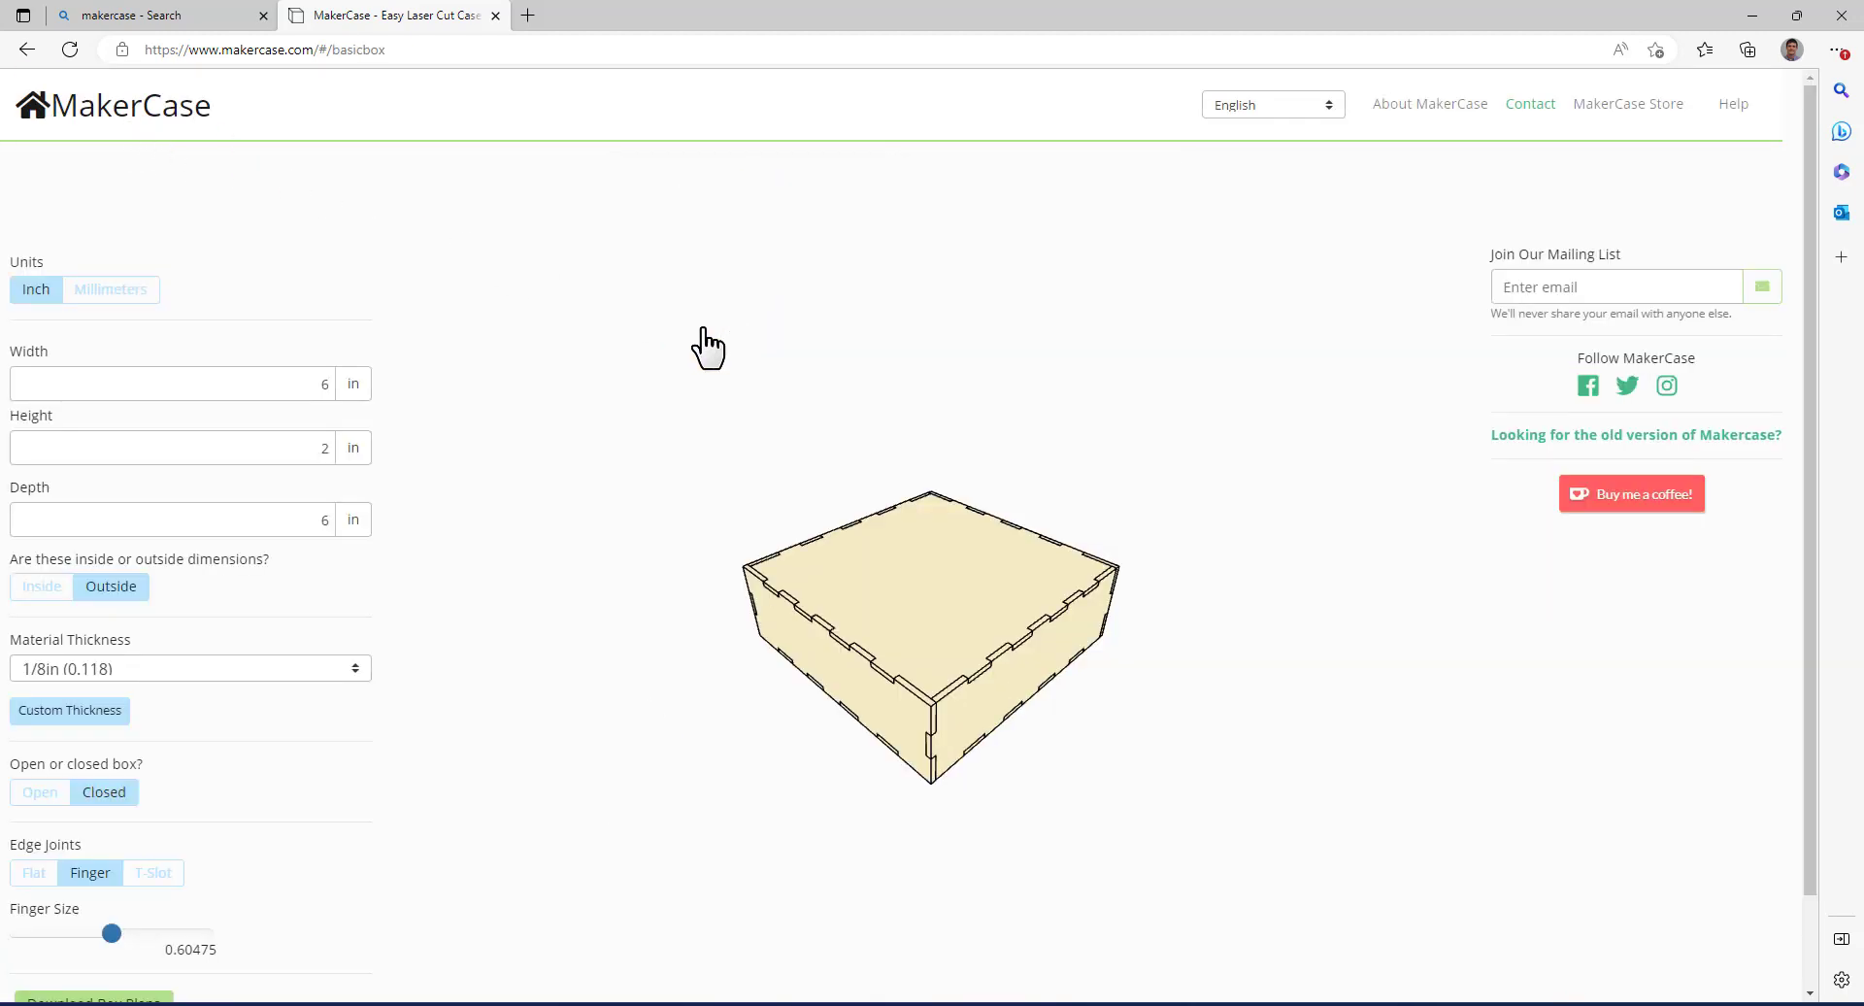
- Try switching the box between inside and outside dimensions, keeping outside dimensions
left_click(297, 386)
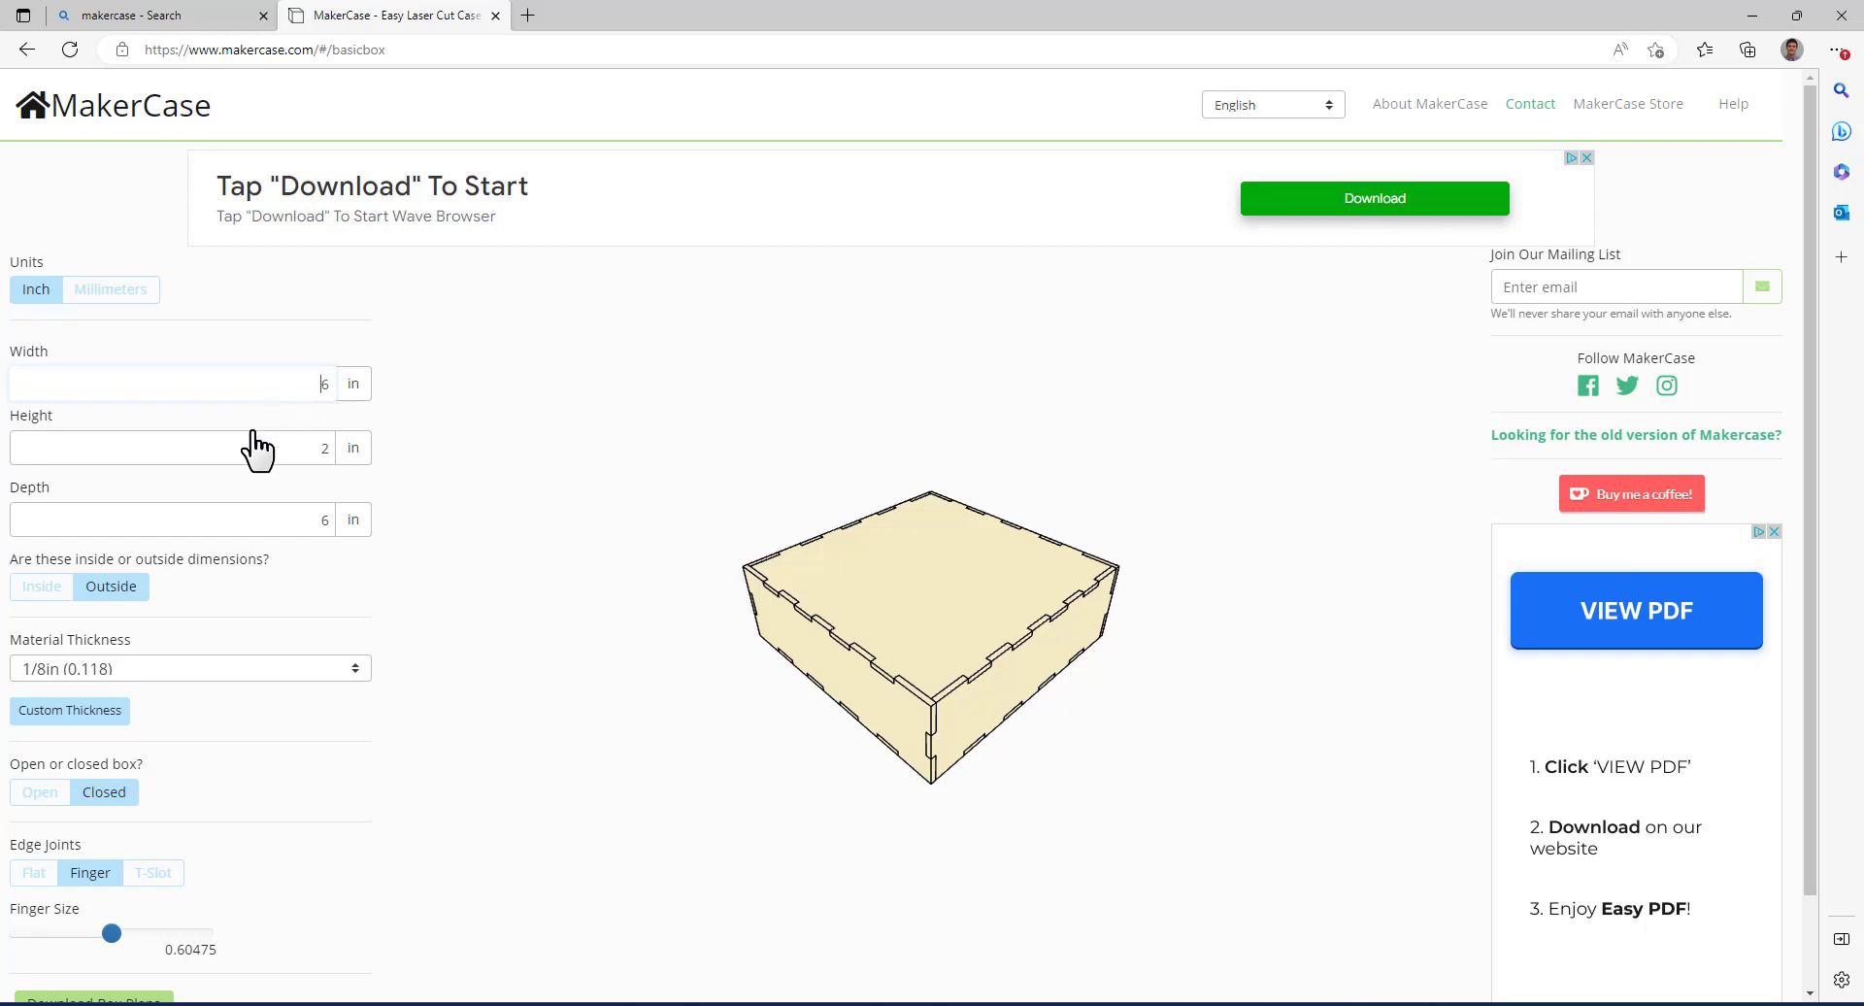
left_click(108, 594)
left_click(39, 594)
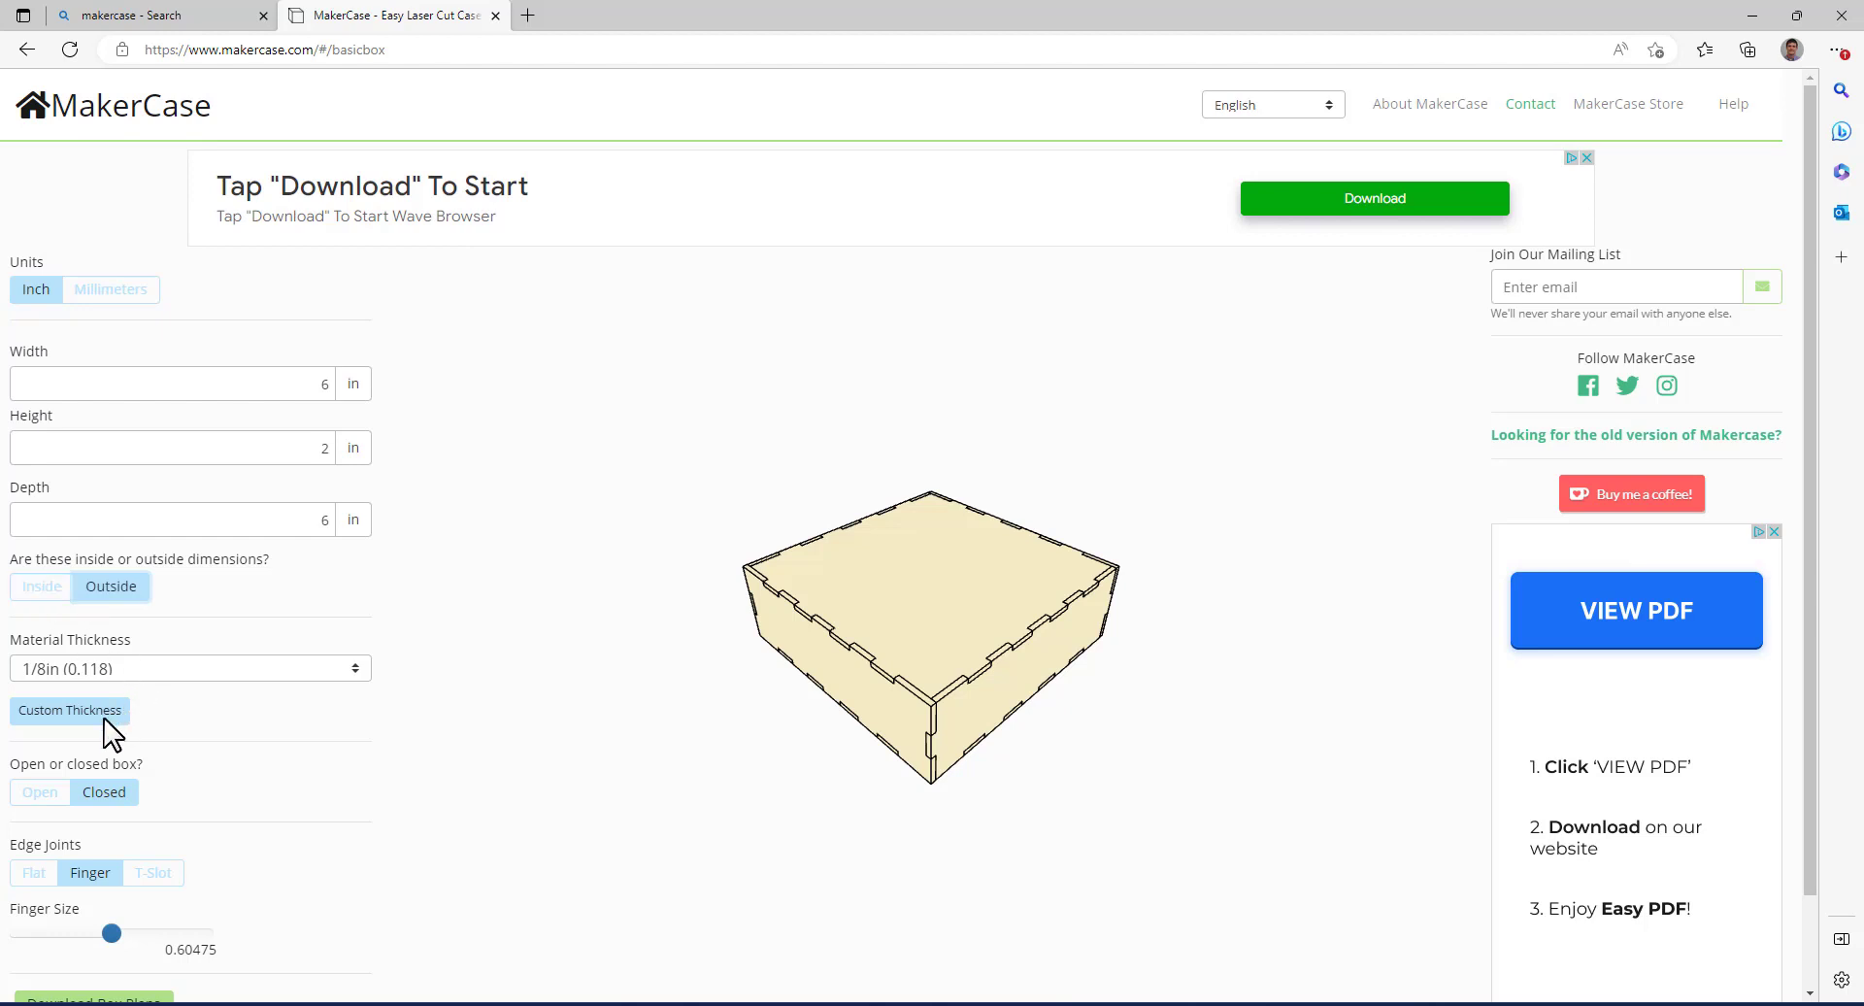
- Try the open box and T-slot joint options, returning to a closed box with finger joints
left_click(50, 794)
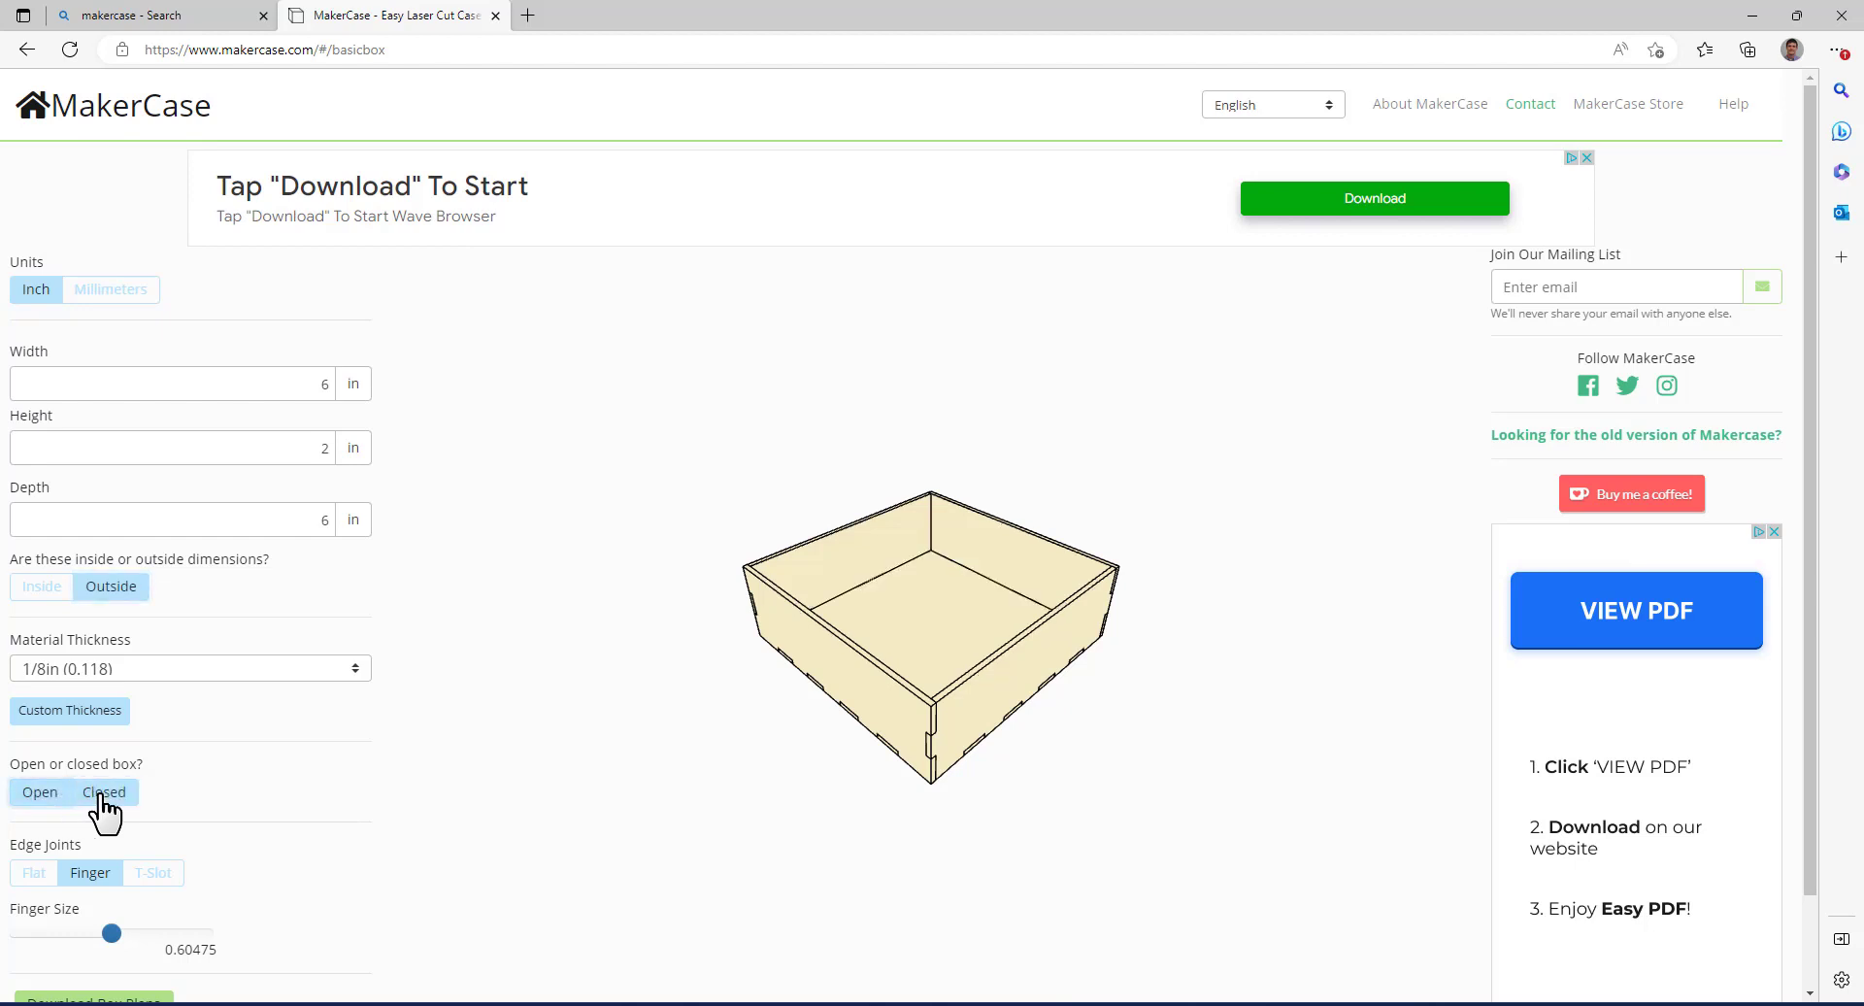
left_click(101, 794)
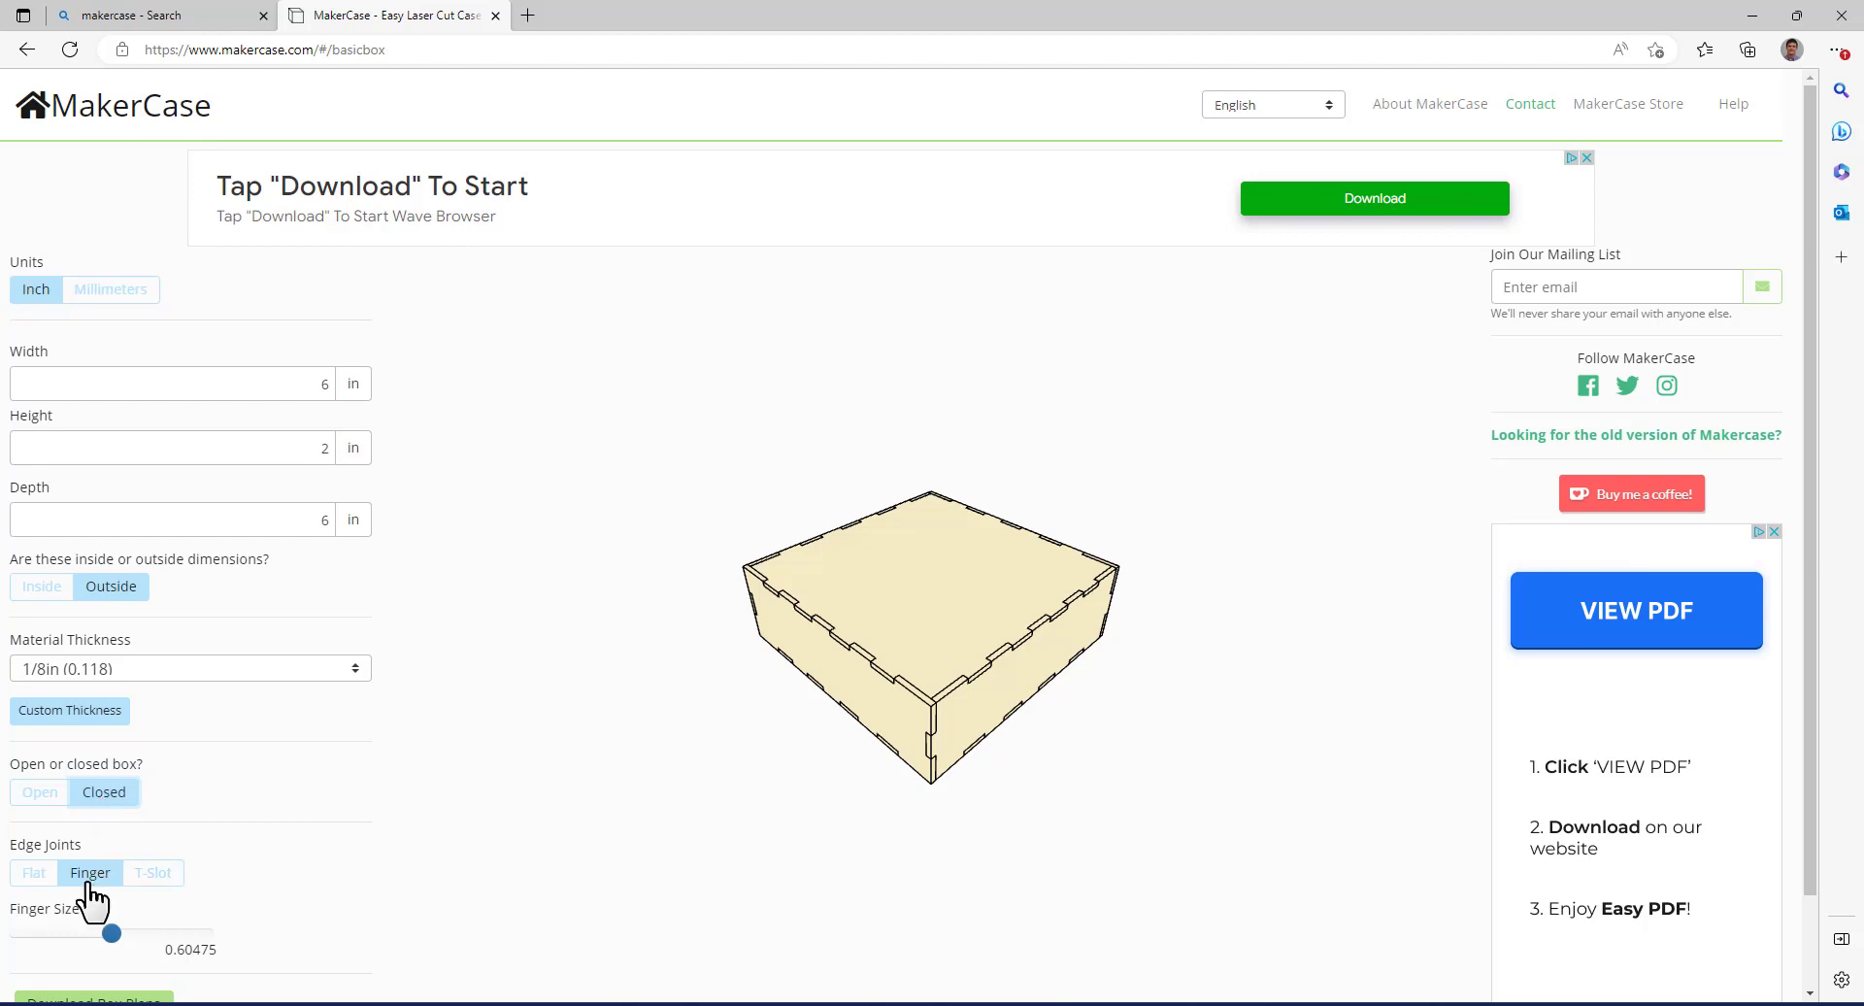
left_click(153, 879)
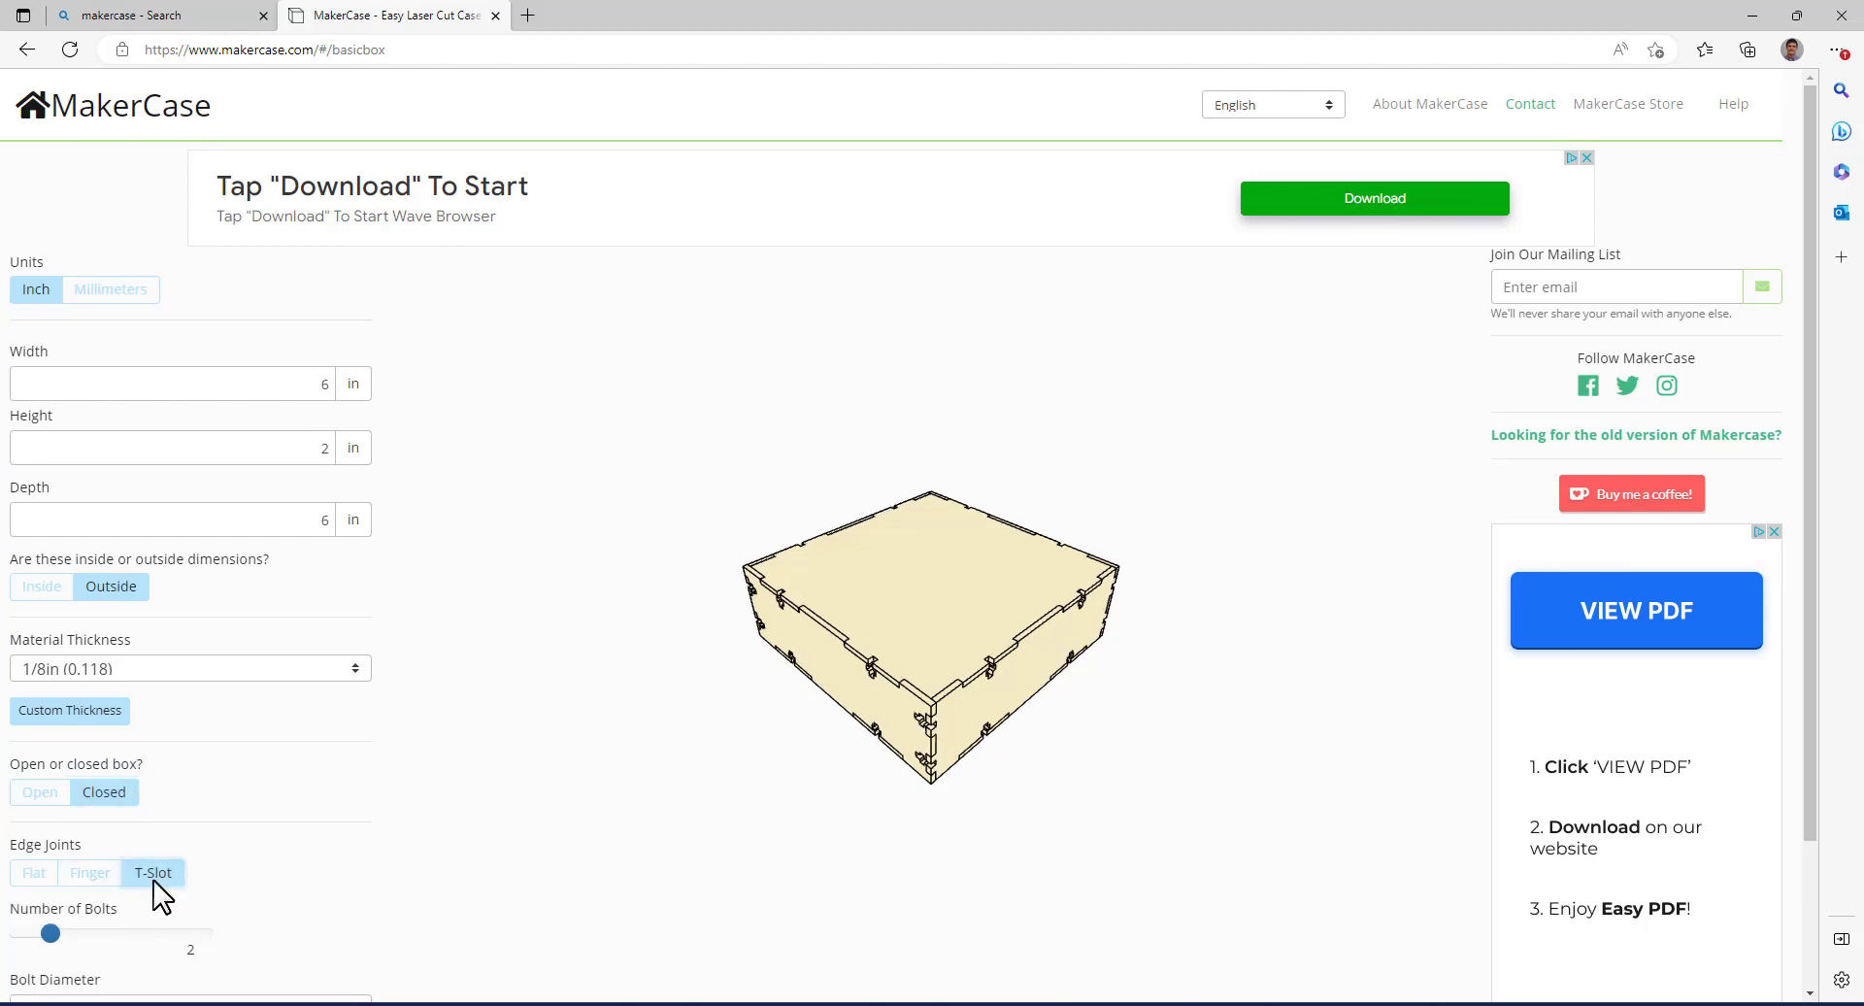
left_click(103, 878)
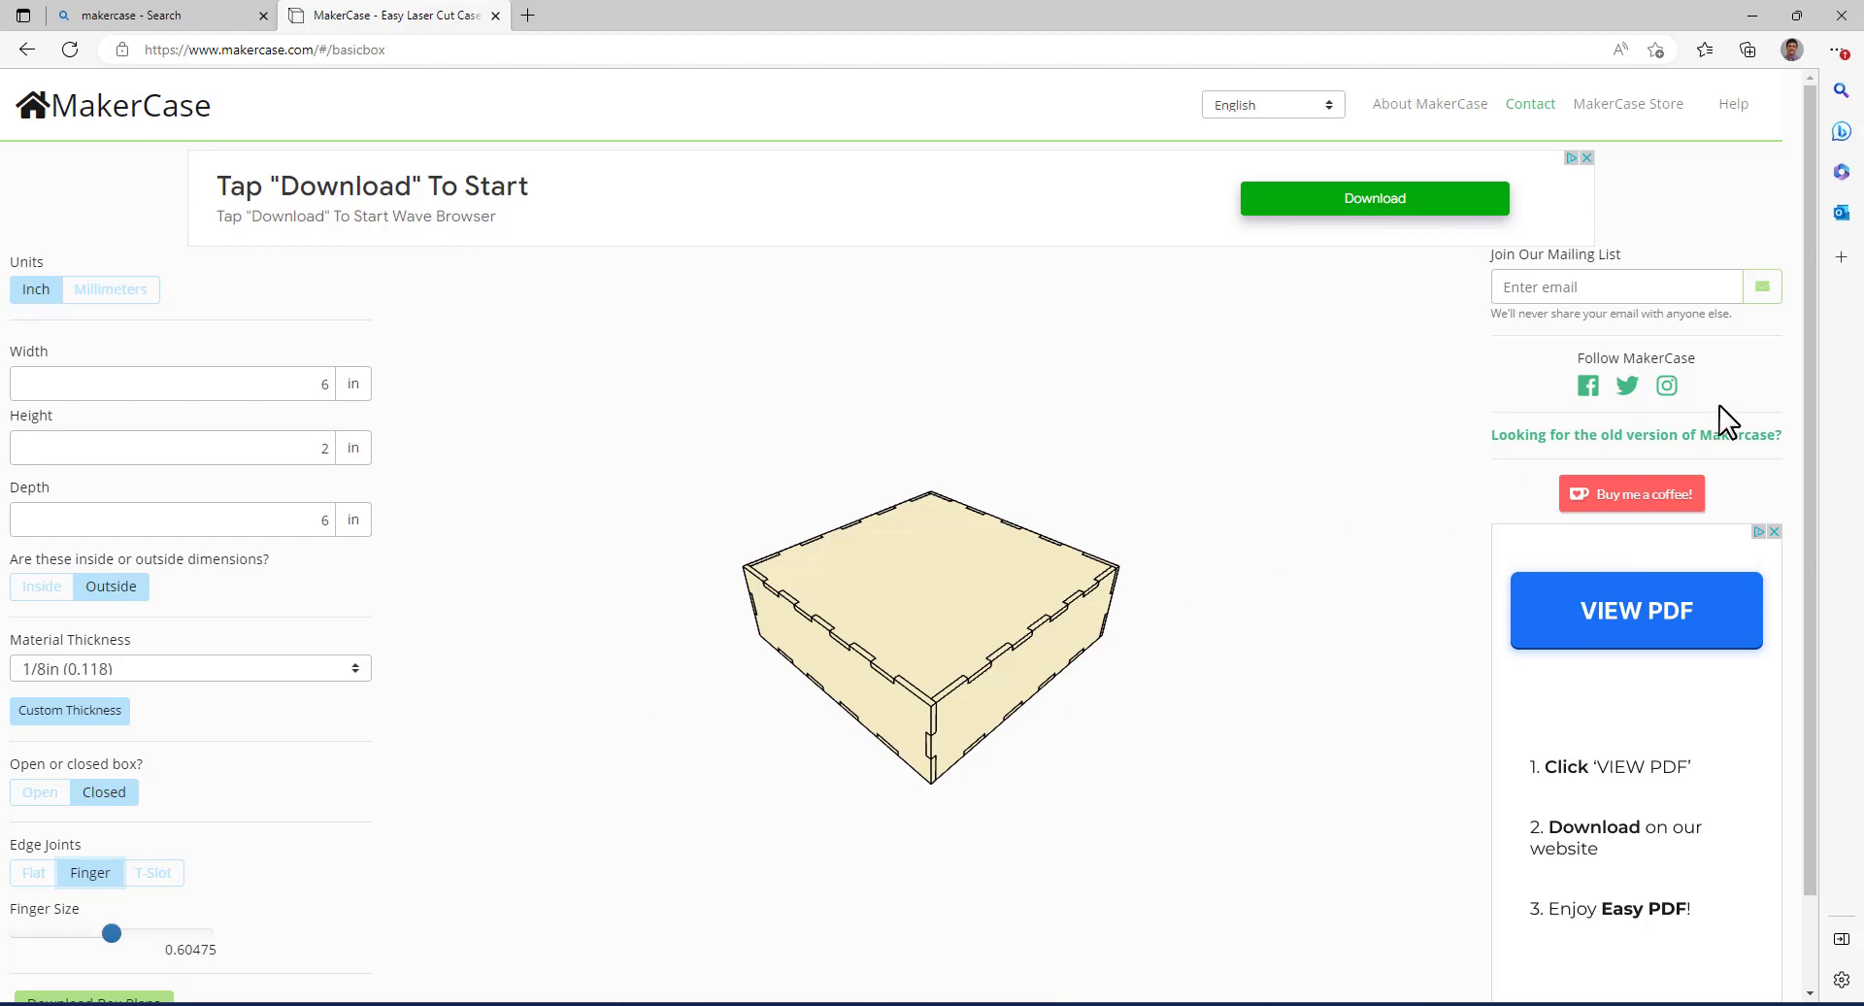
- Set the finger size to 0.81125 and open the box plans for download with panel labels disabled
left_click_drag(1811, 395, 1811, 554)
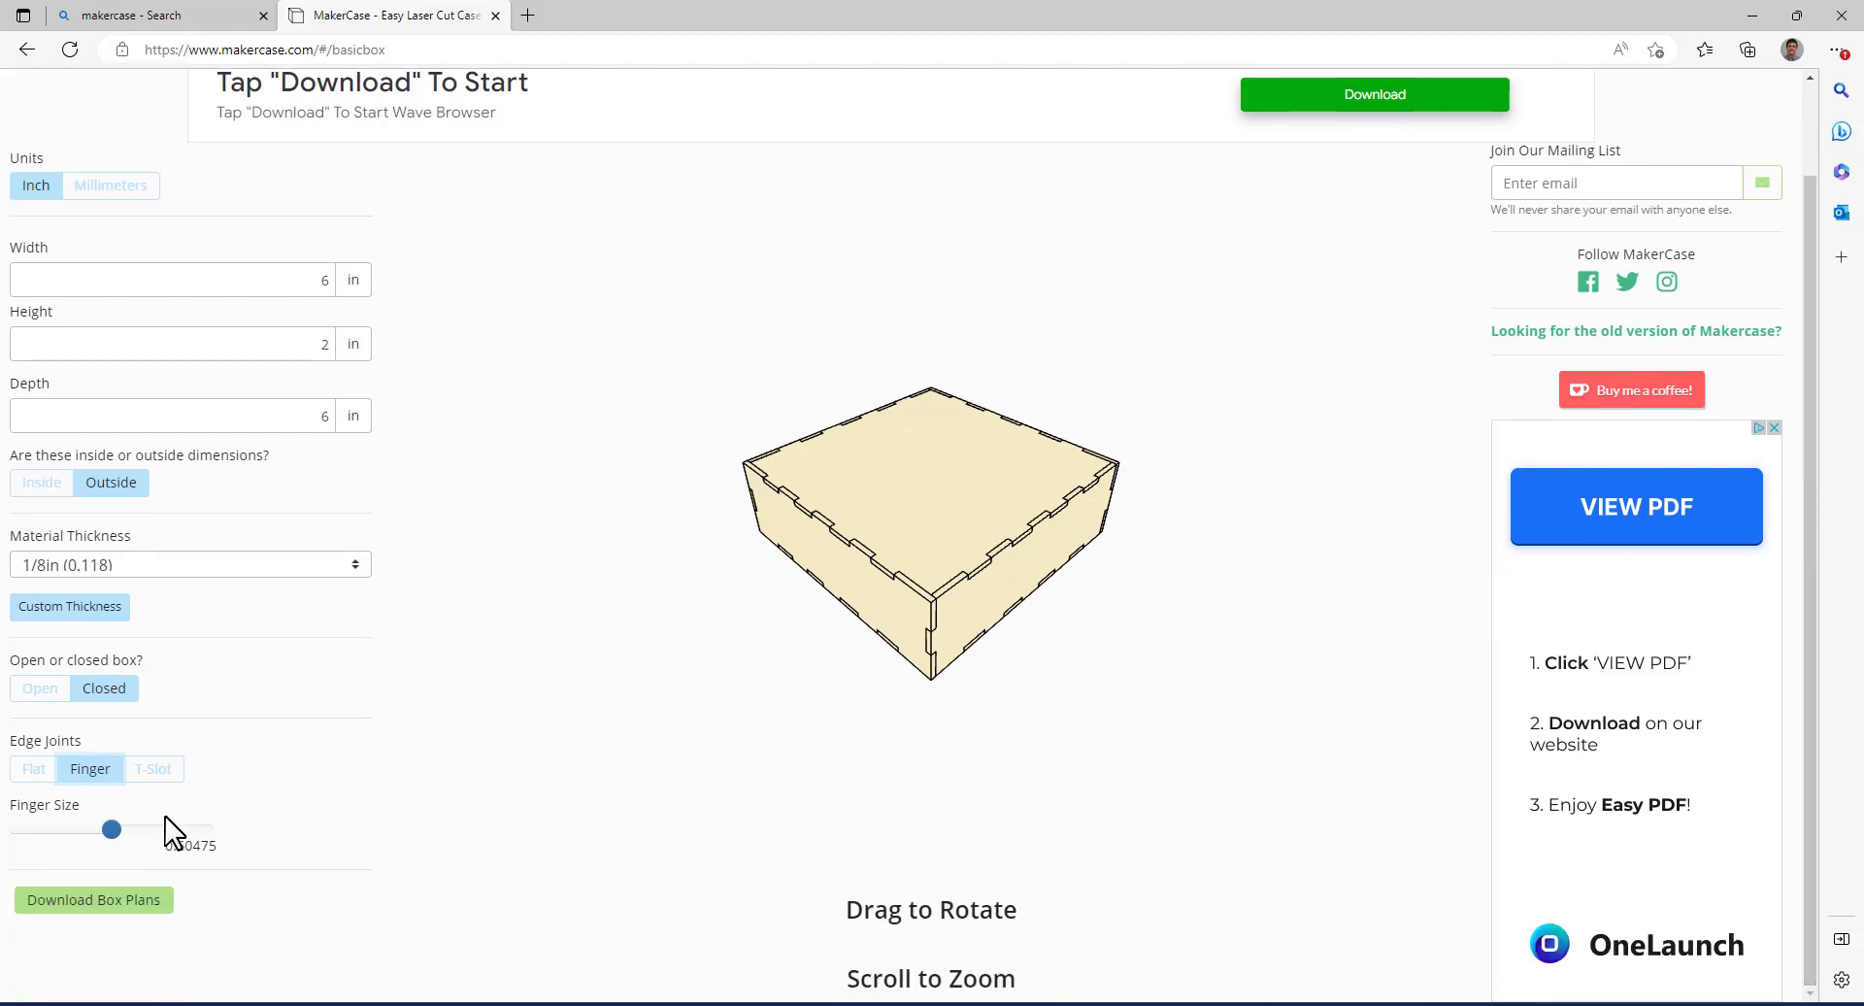
left_click_drag(111, 829, 172, 835)
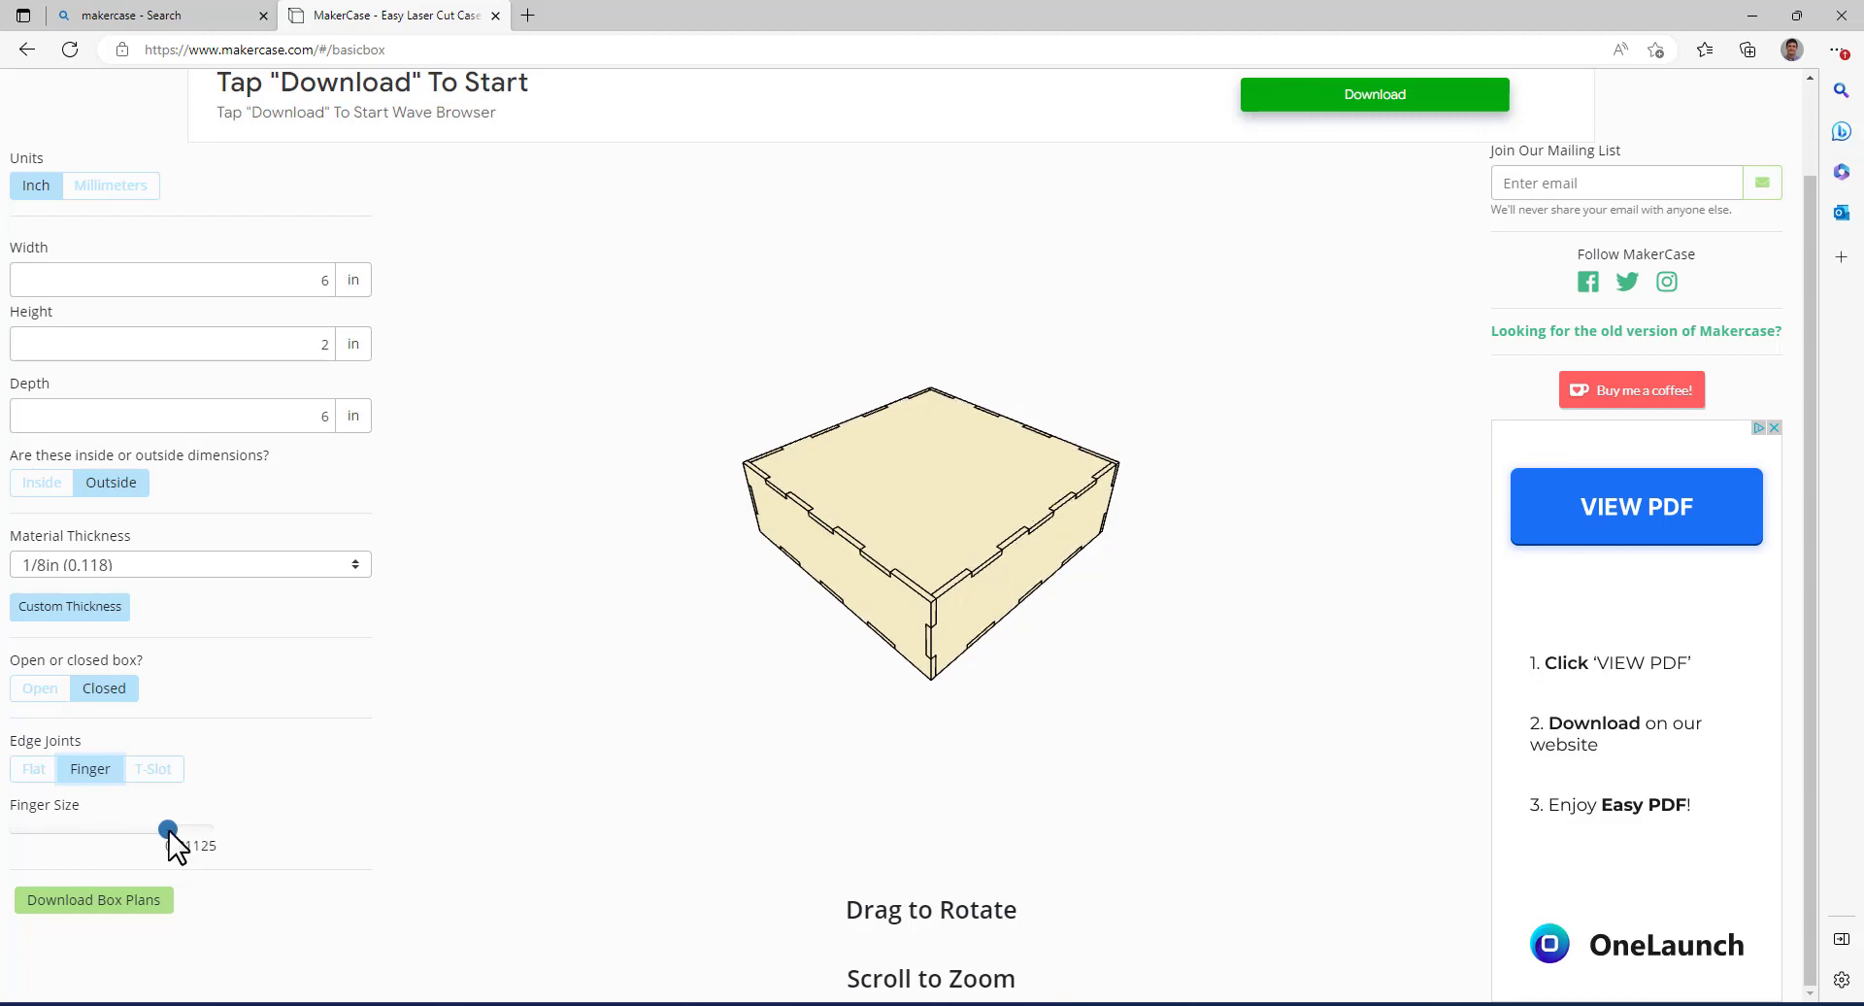
left_click(114, 909)
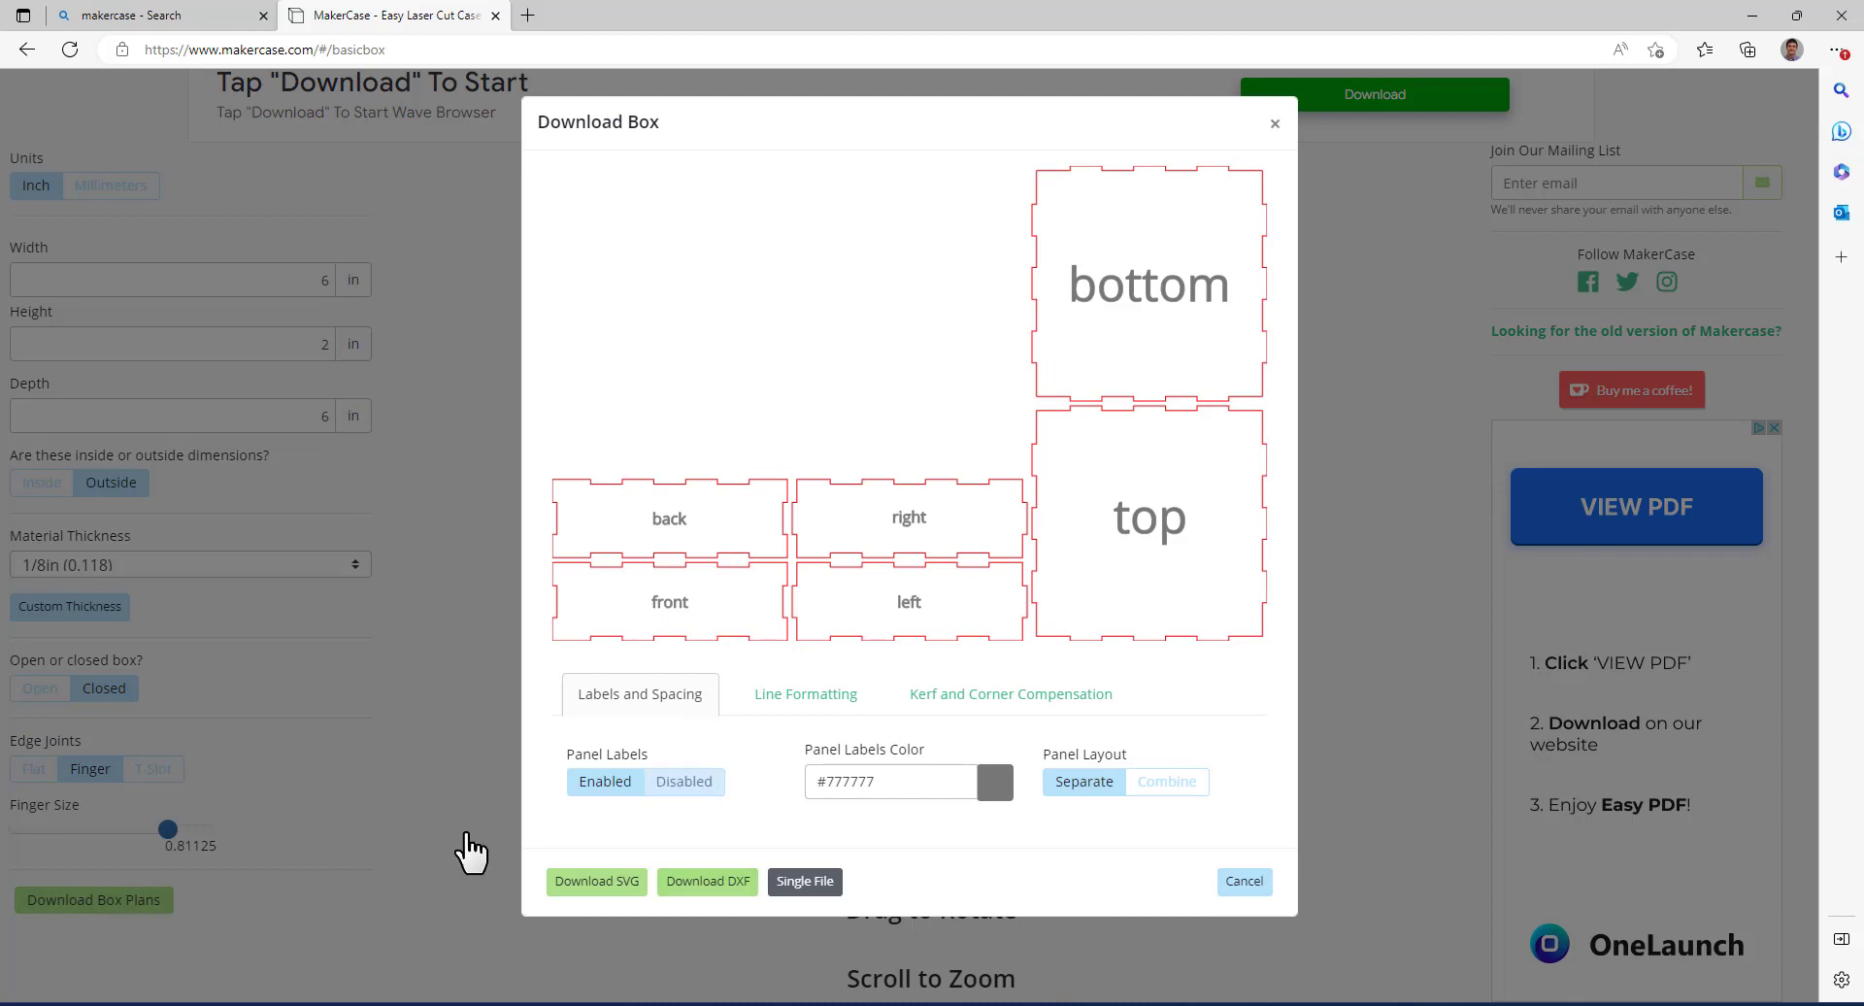
left_click(680, 786)
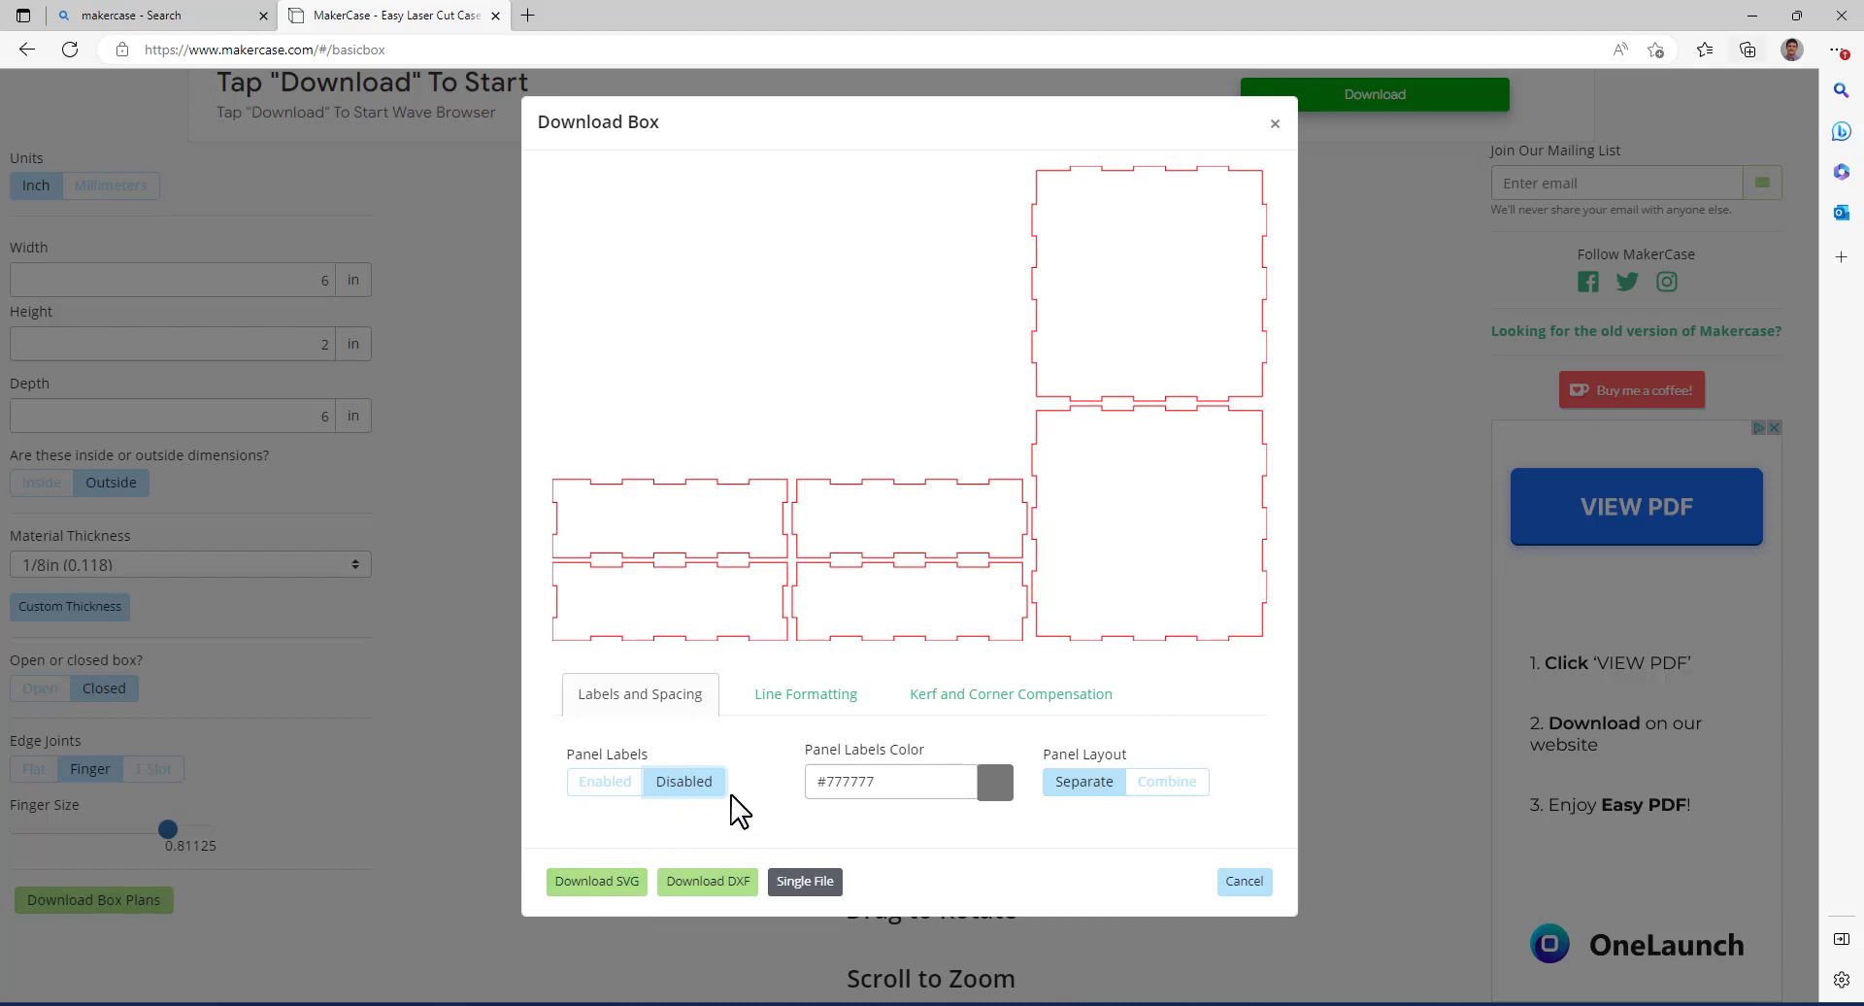
- Switch to Illustrator, bring up the box.svg document and clear its selection
left_click(1752, 15)
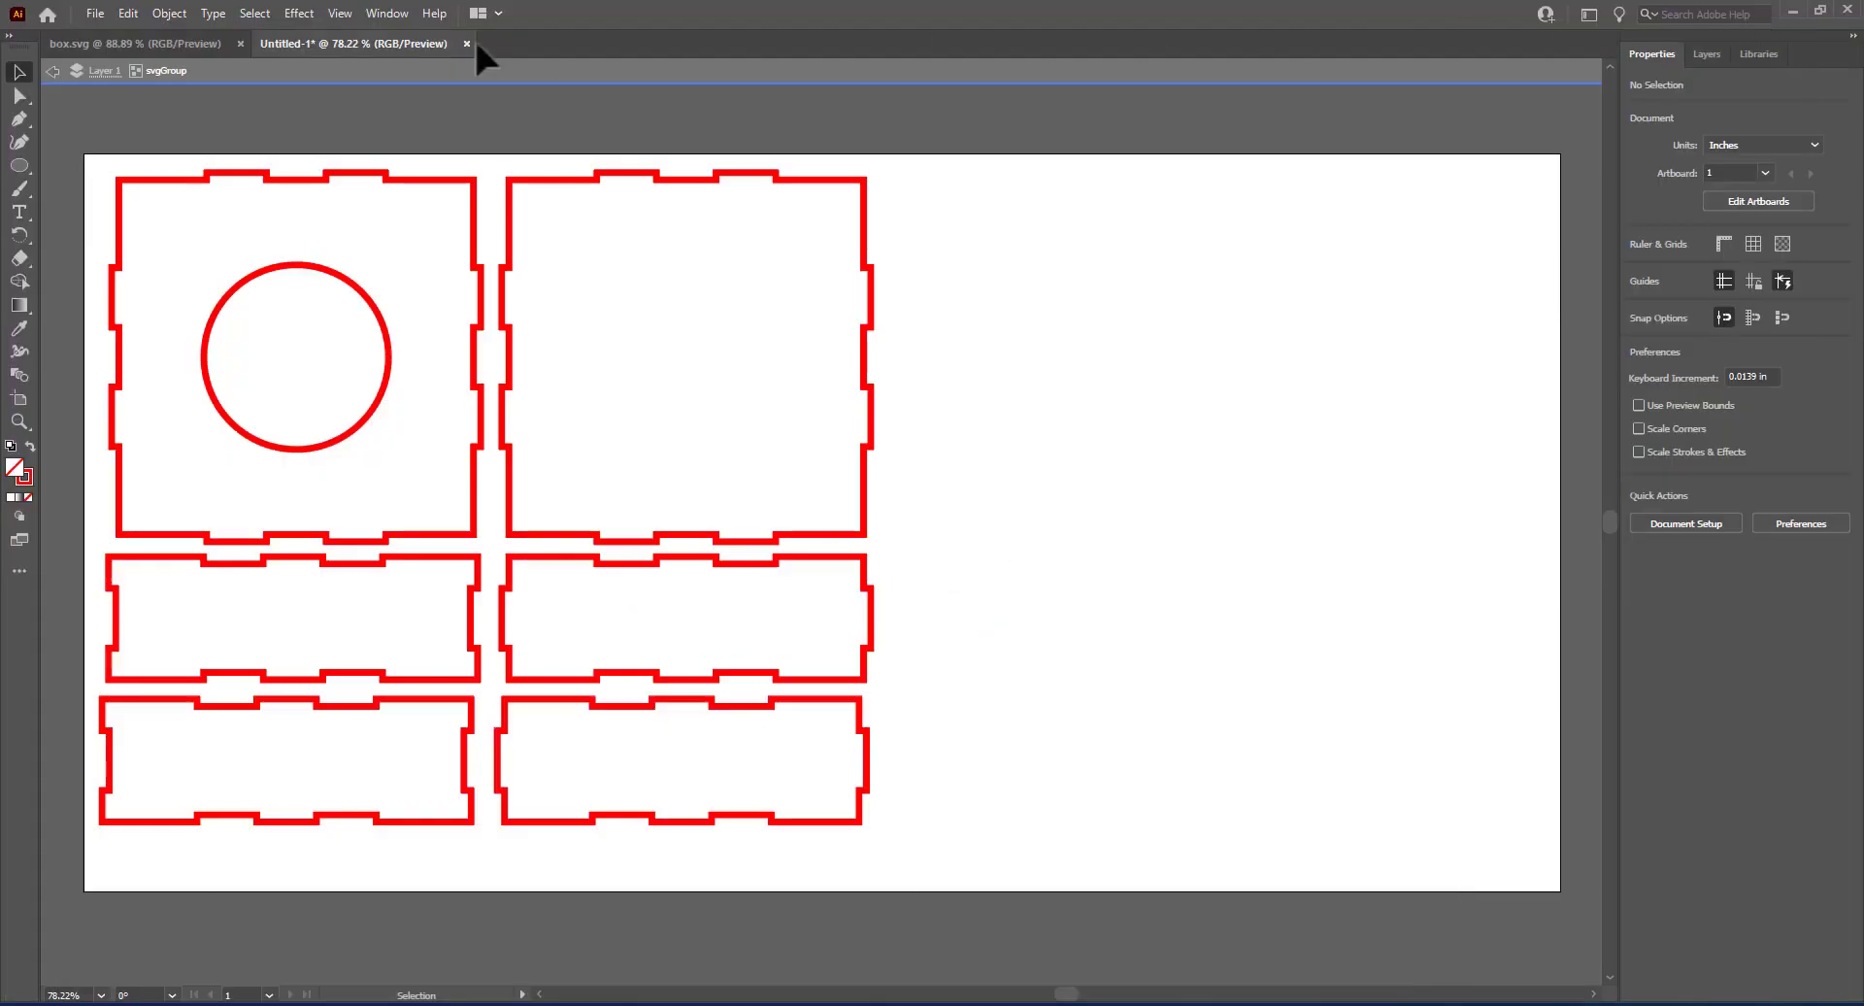
left_click(108, 48)
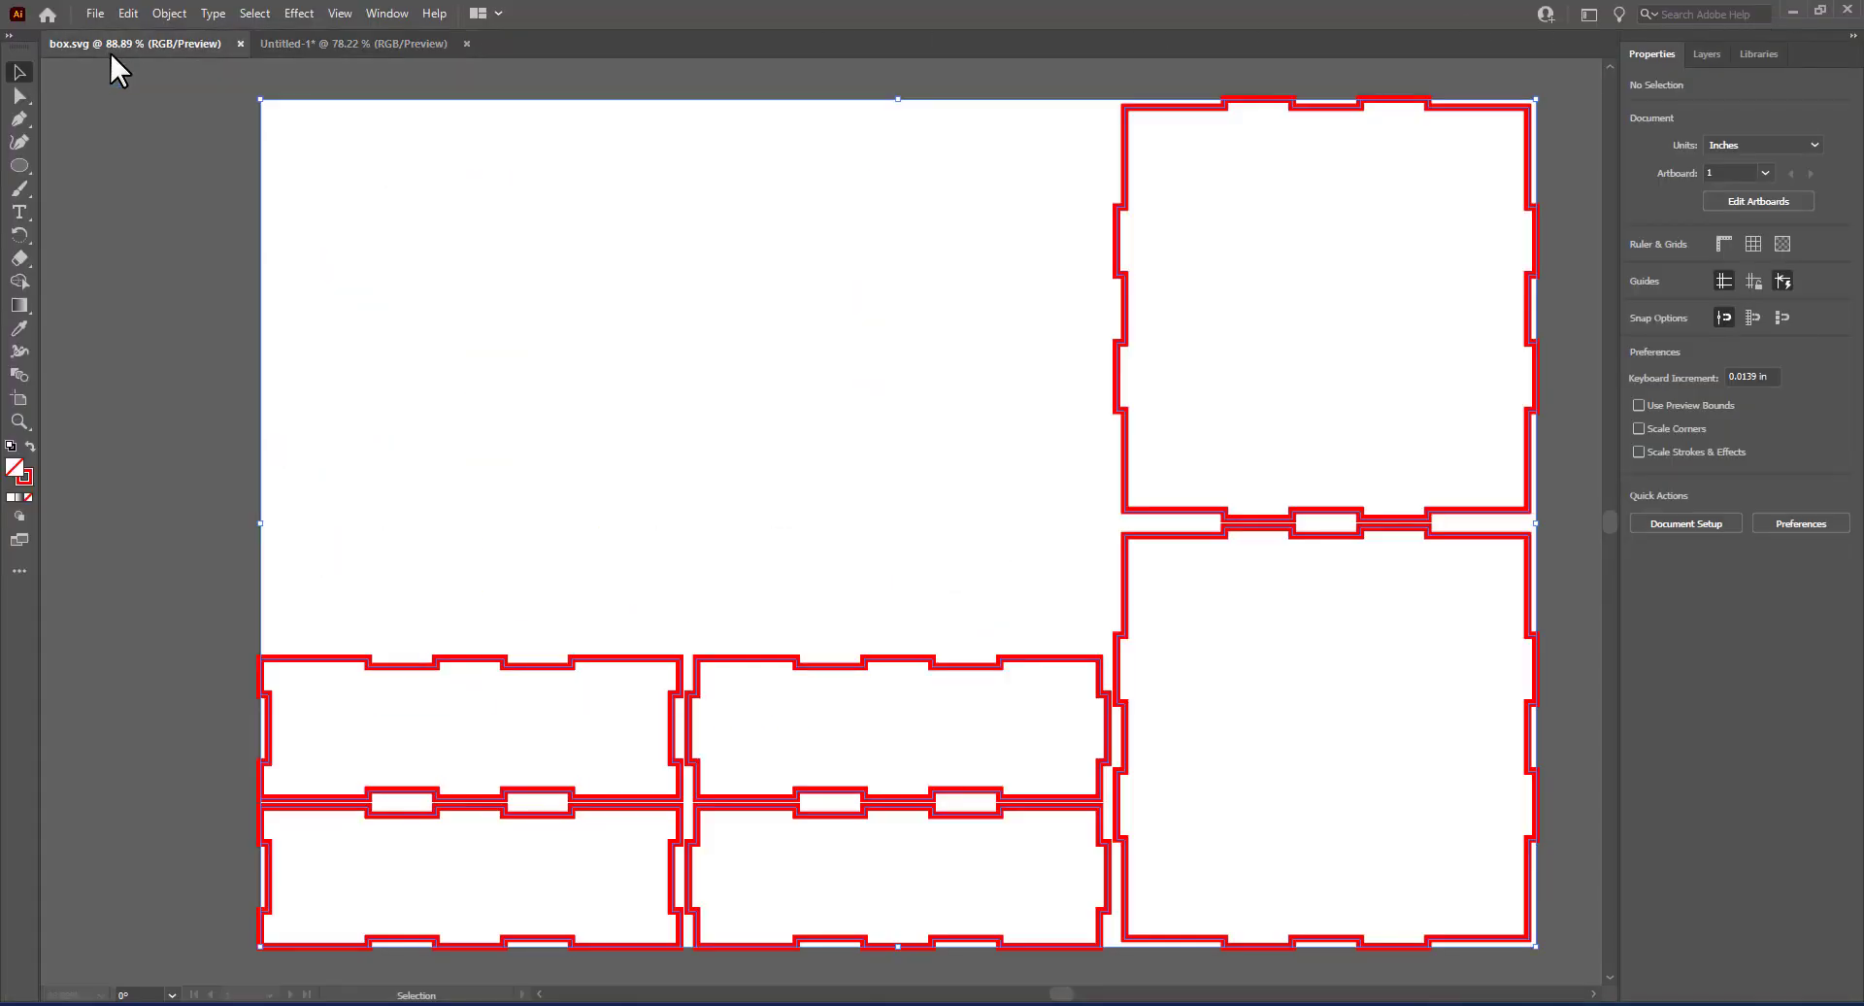
left_click(1019, 309)
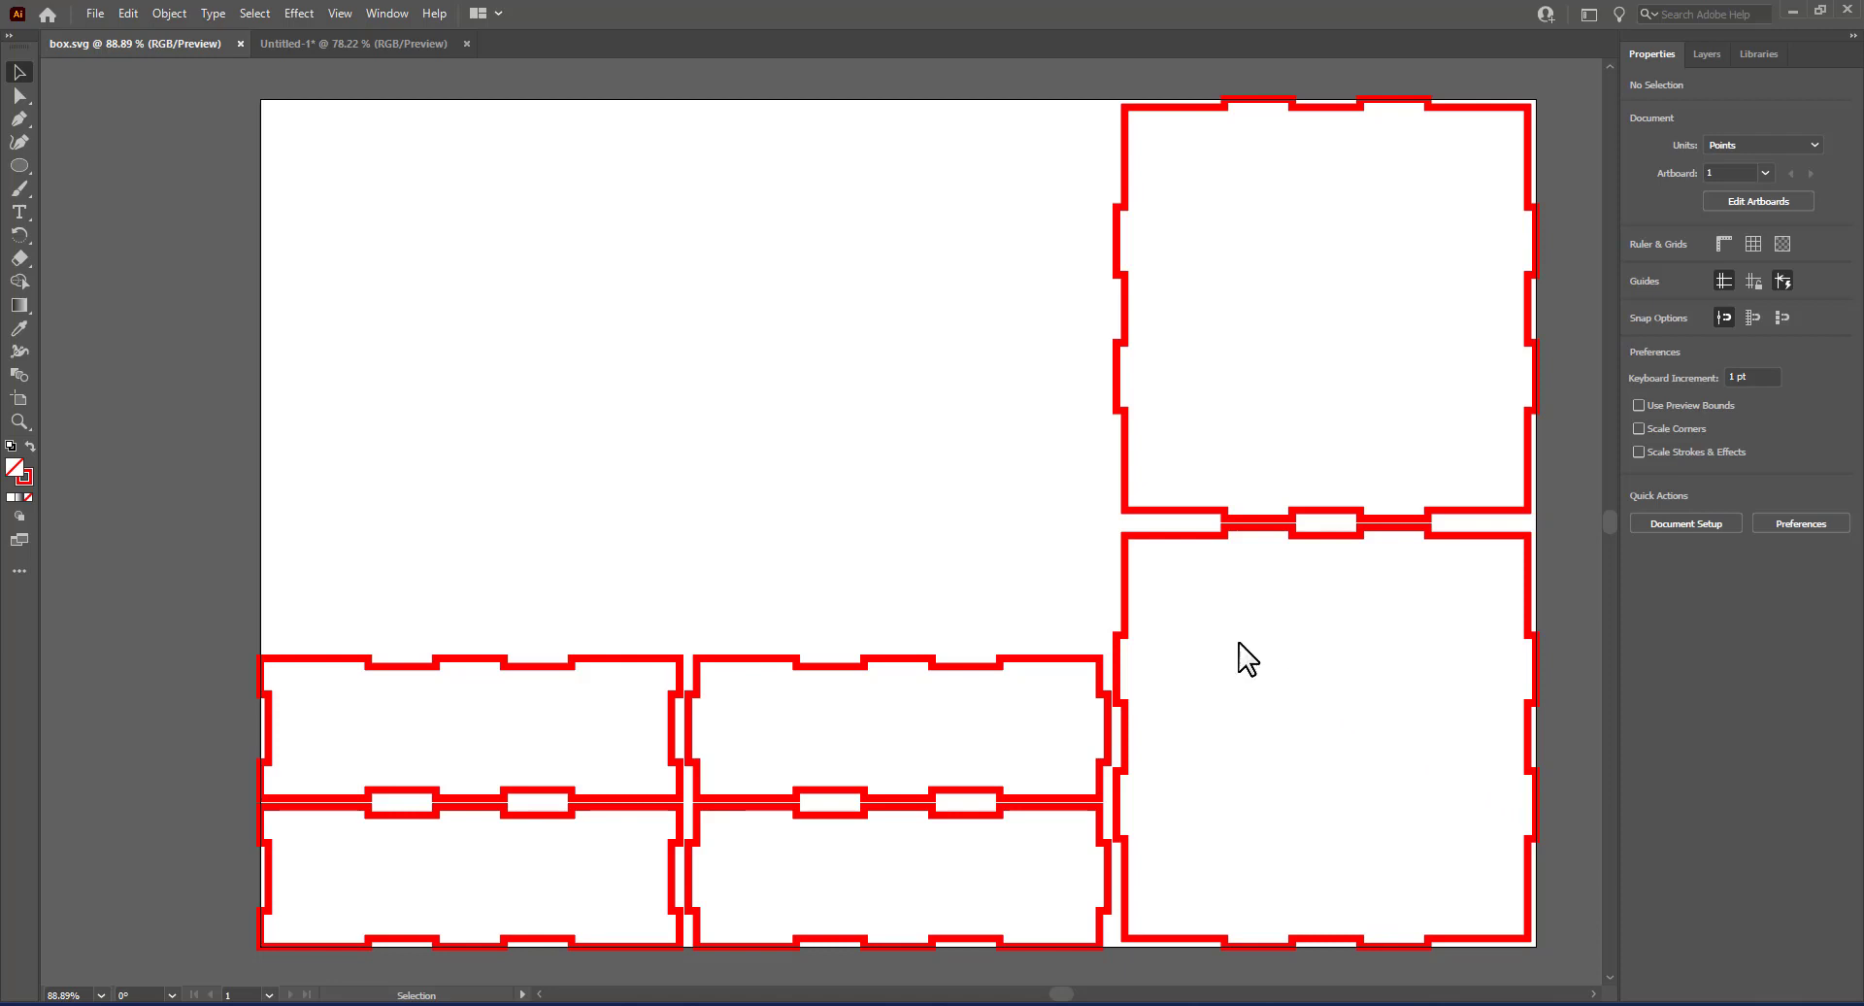
- Examine the size, units and color mode settings for a new document without creating one
left_click(95, 14)
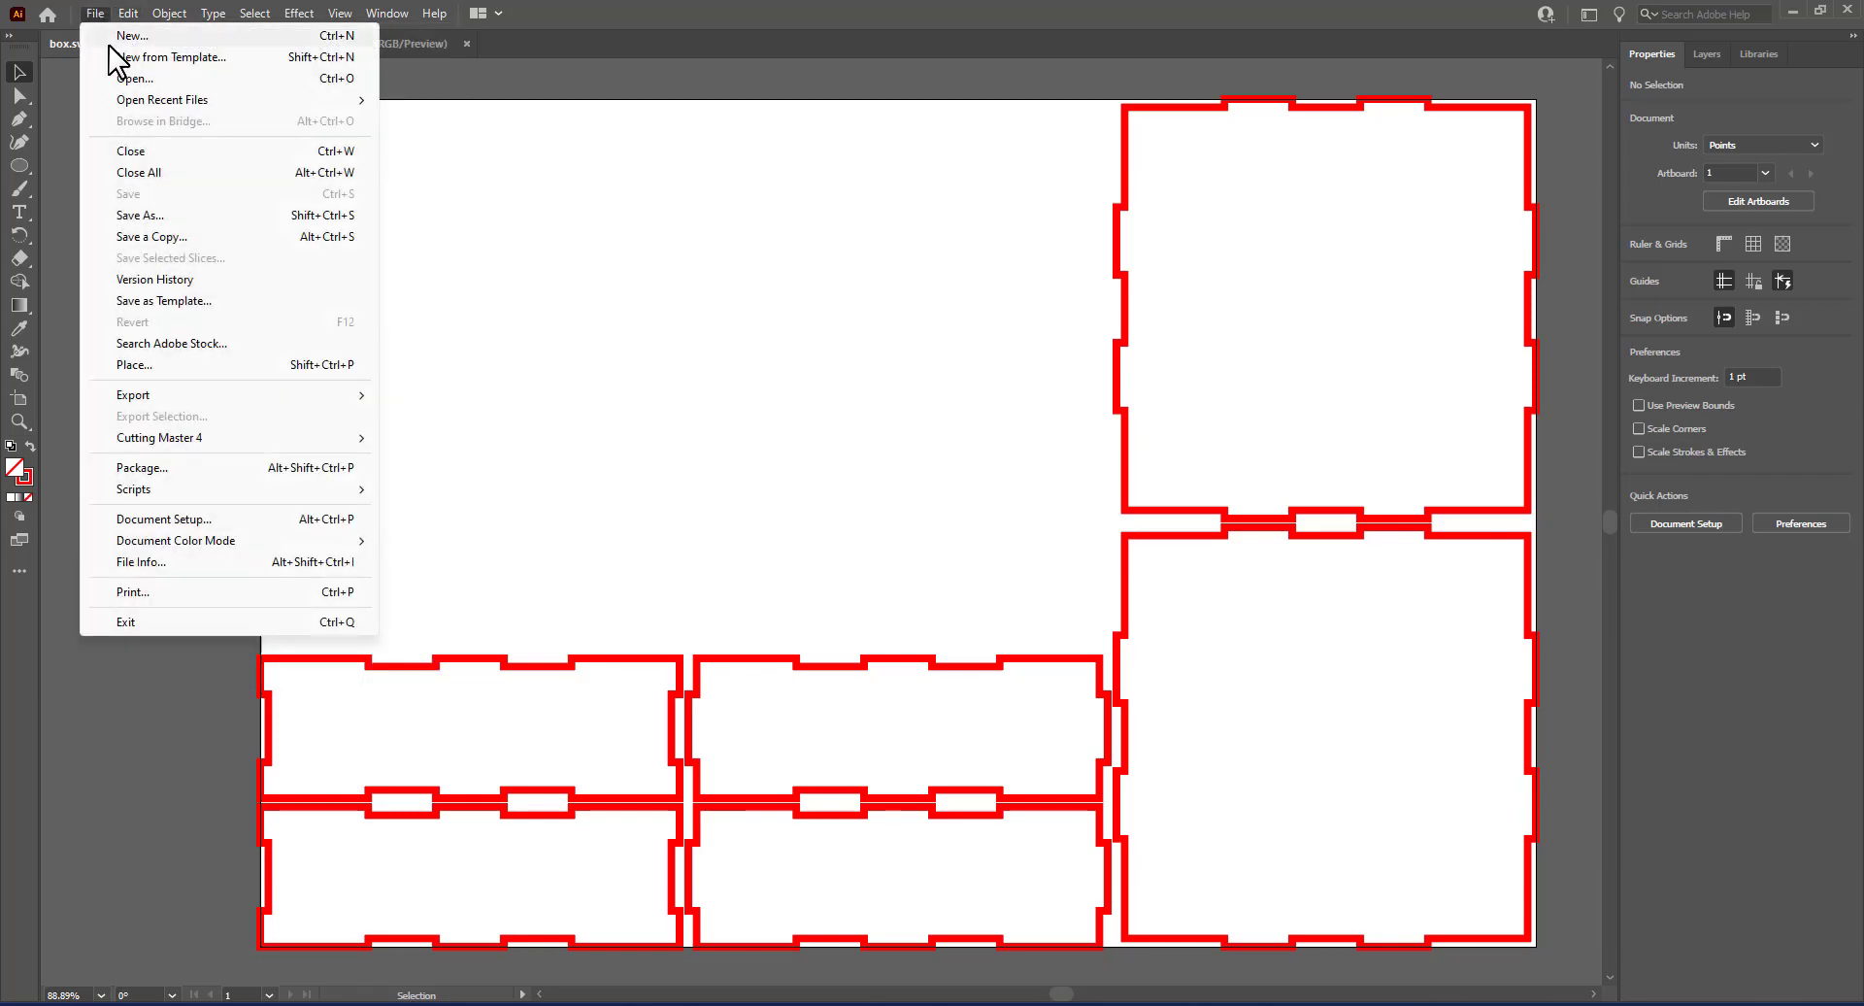
left_click(108, 44)
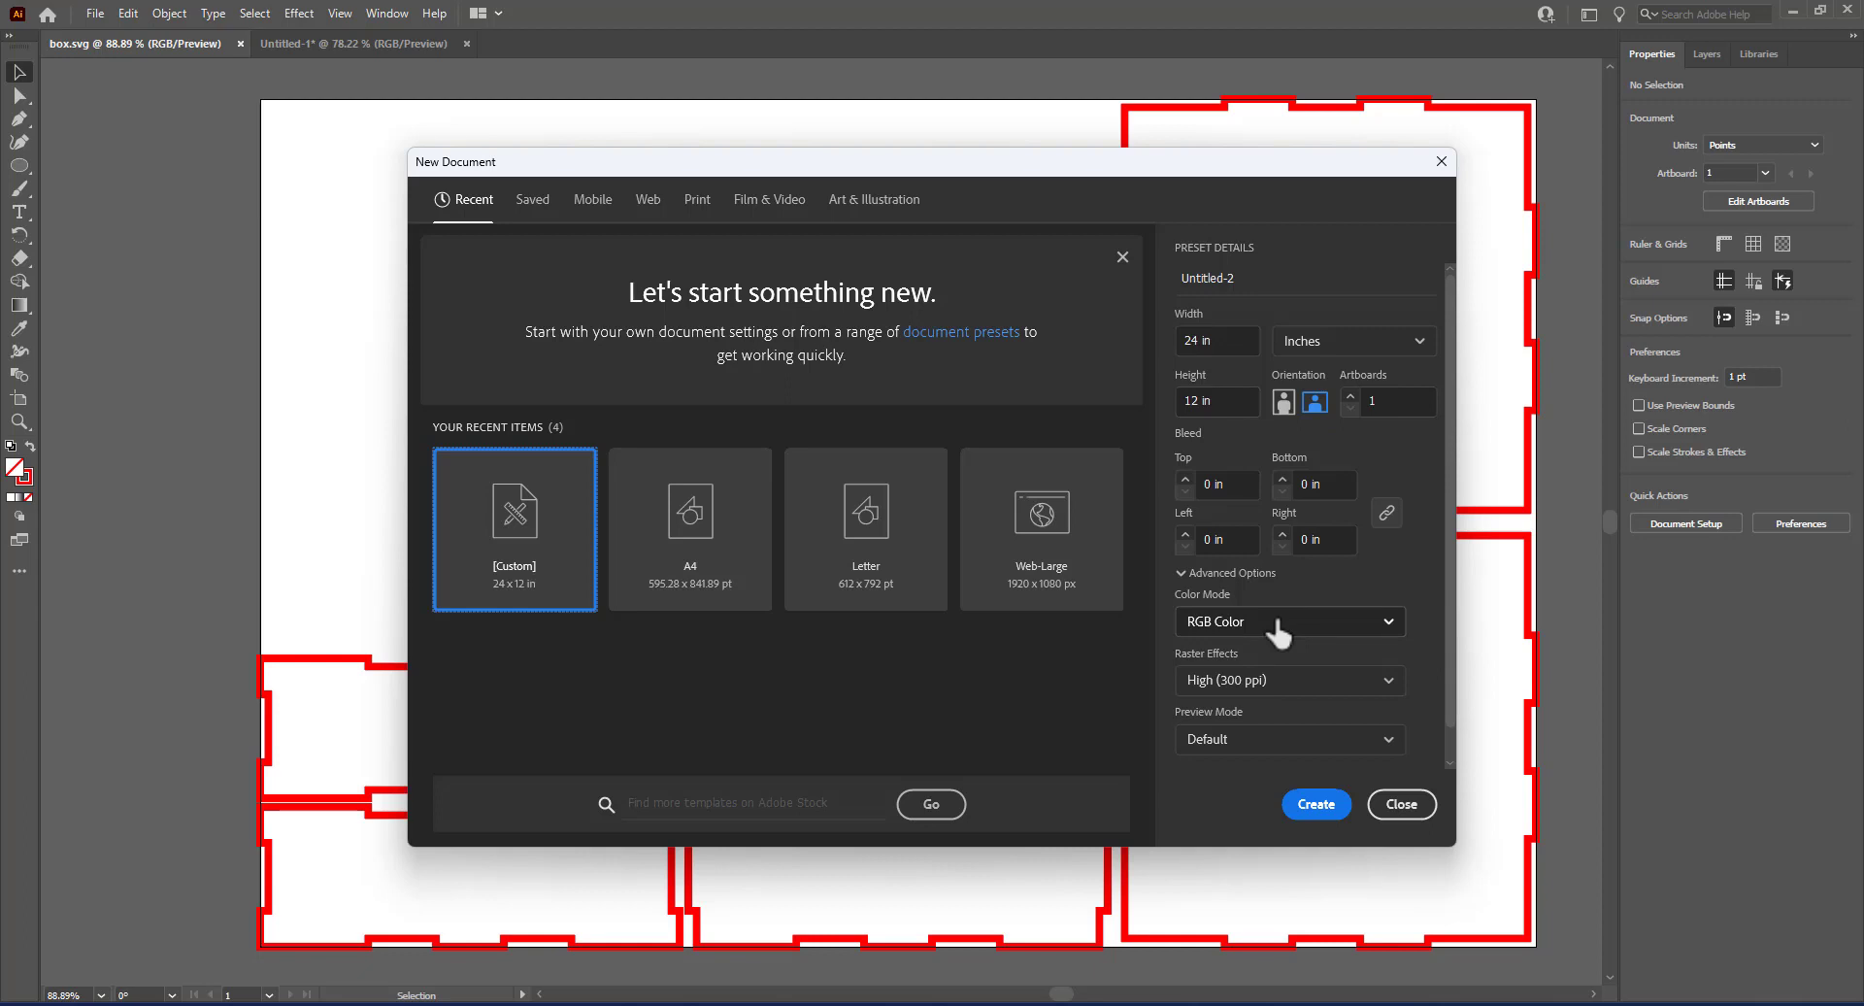
left_click(1404, 805)
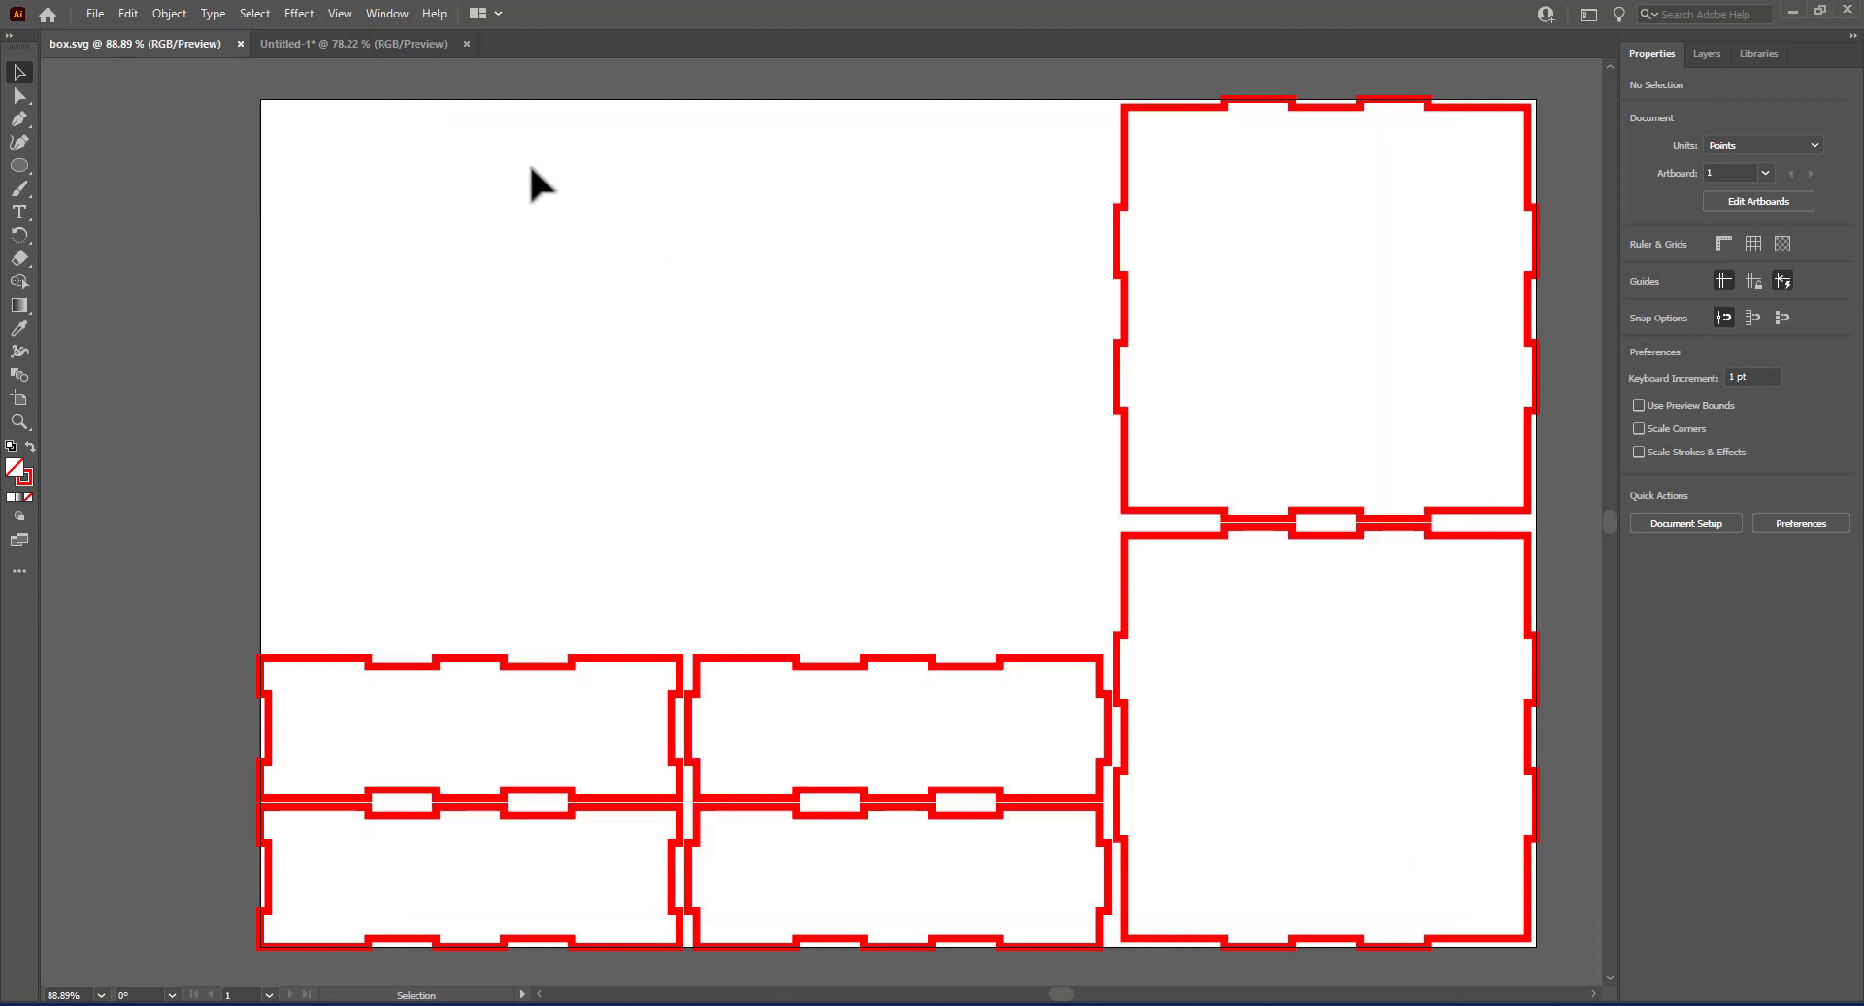
- In the untitled layout document, isolate the panel group and shift the large square panel without the circle slightly right and up
left_click(359, 42)
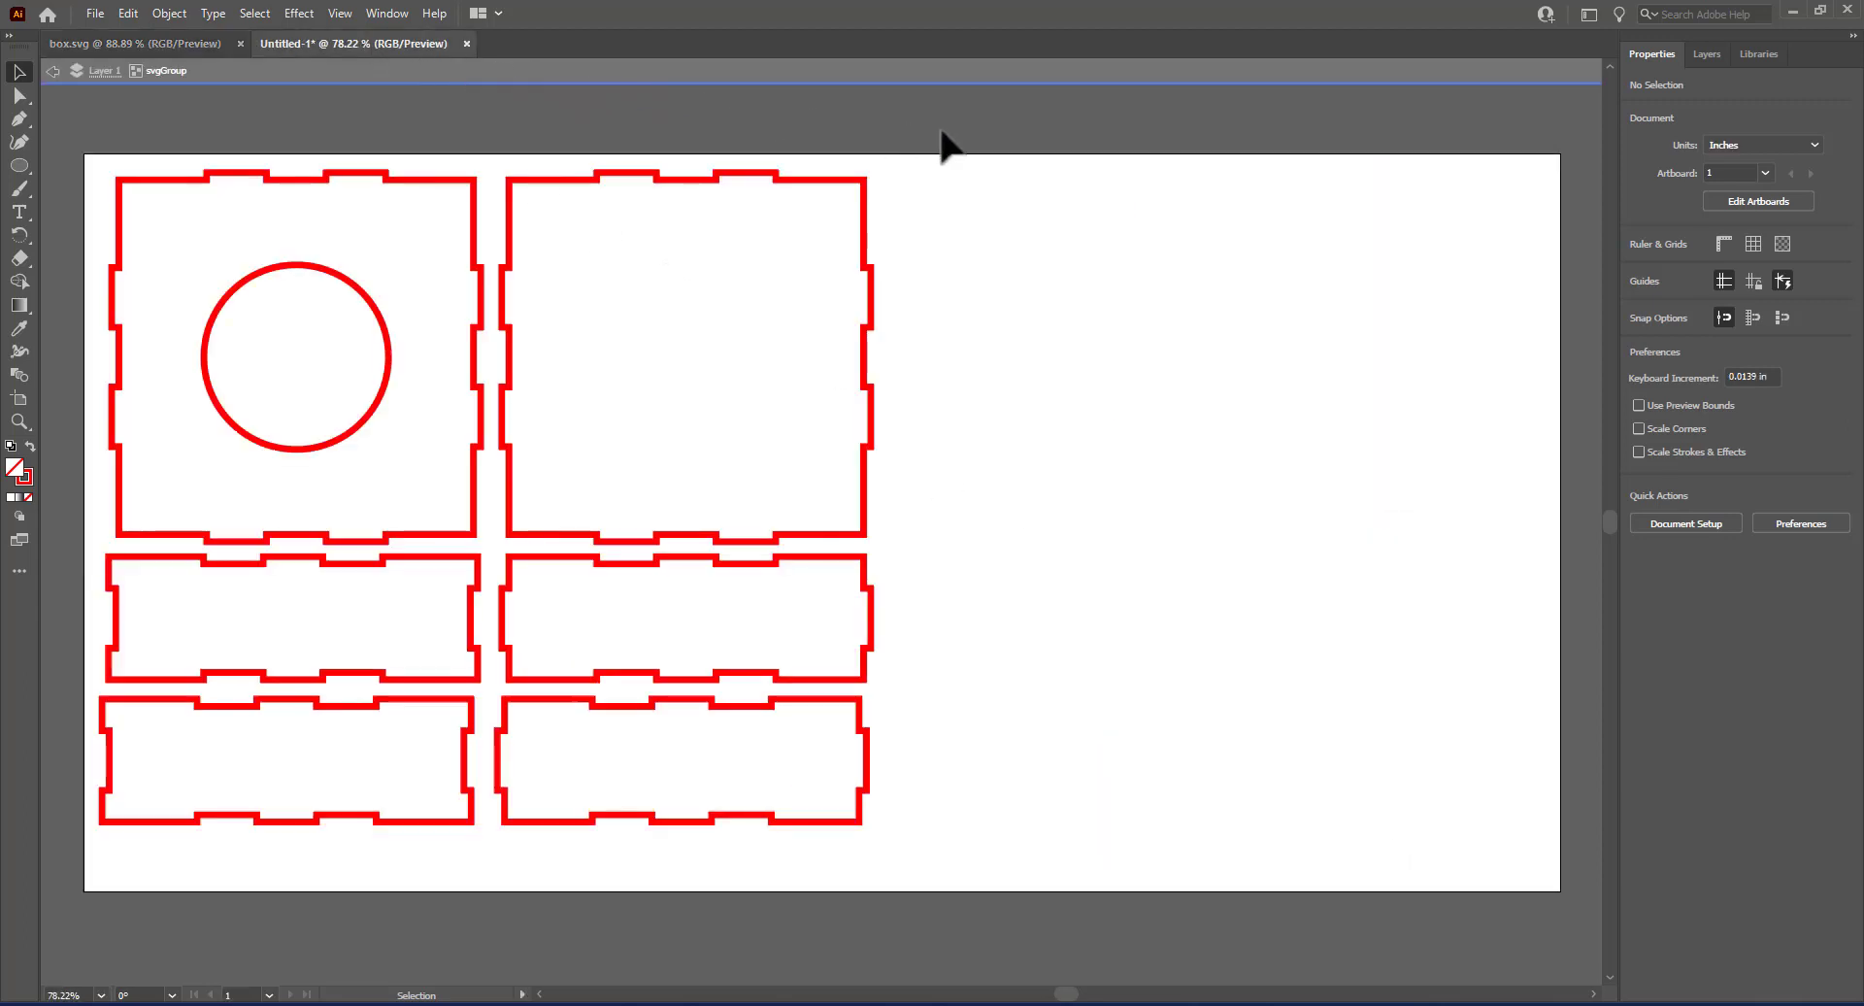
left_click(54, 71)
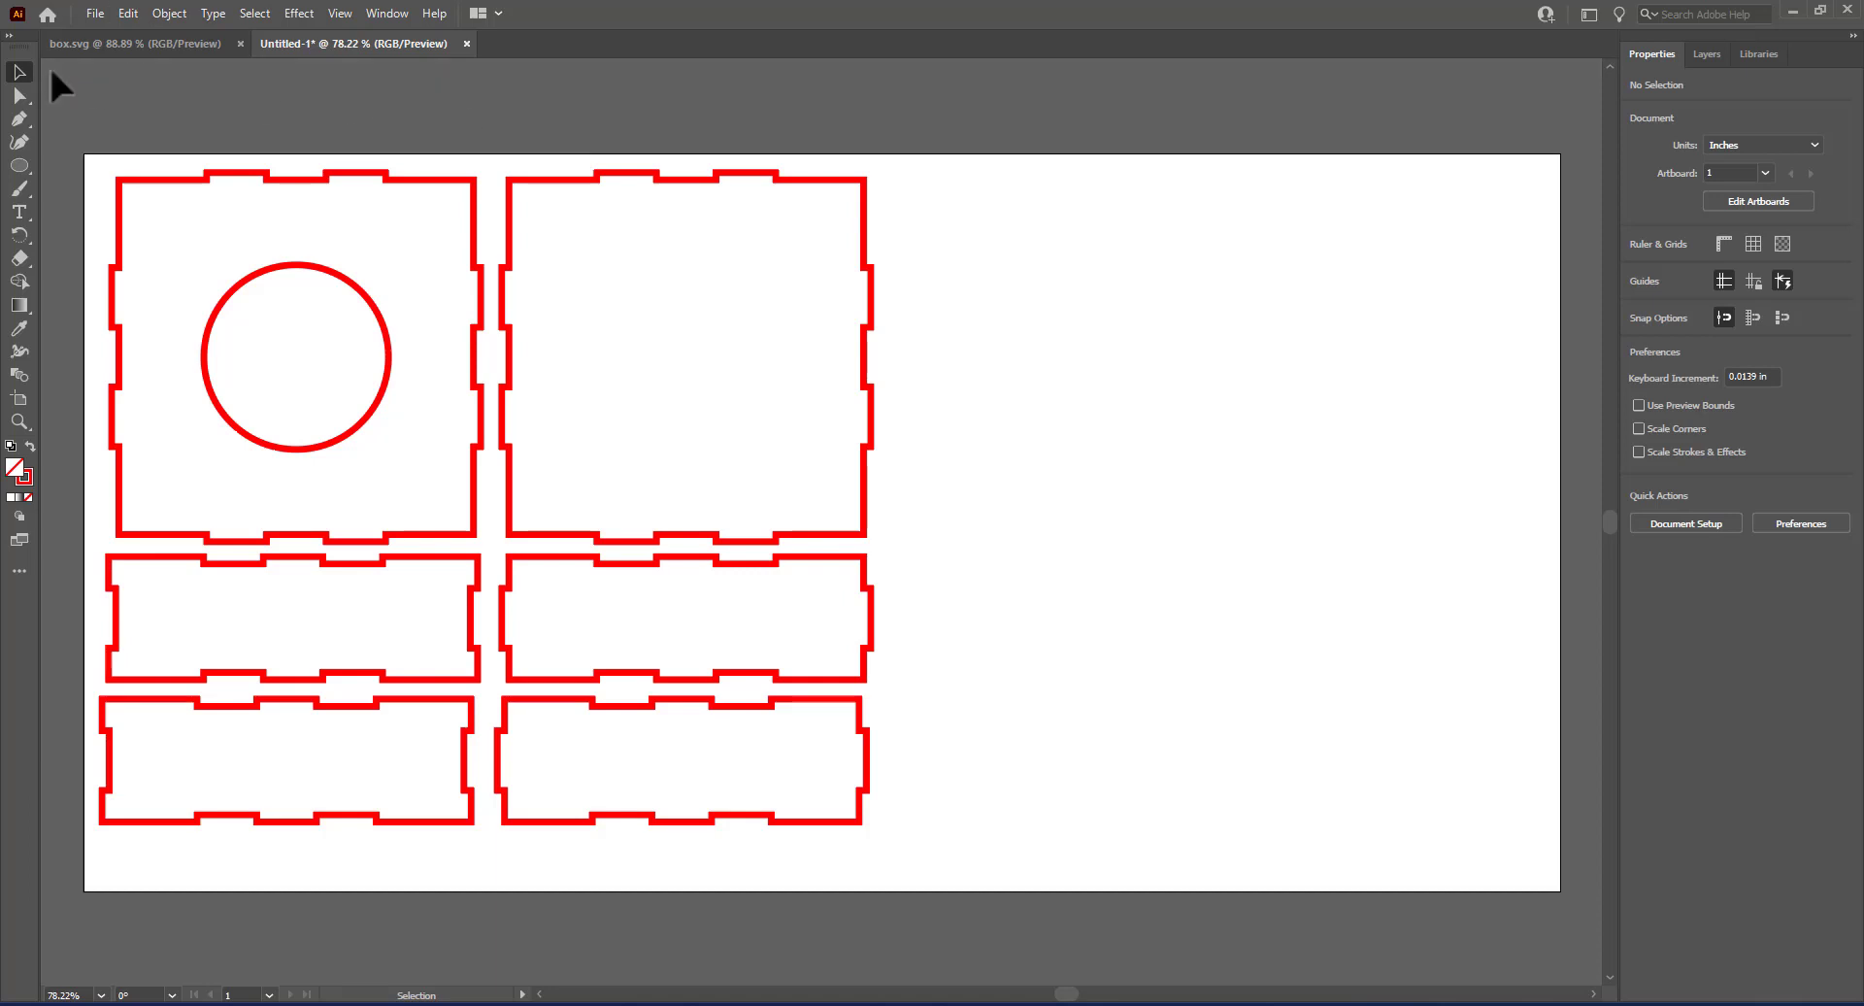
left_click(873, 288)
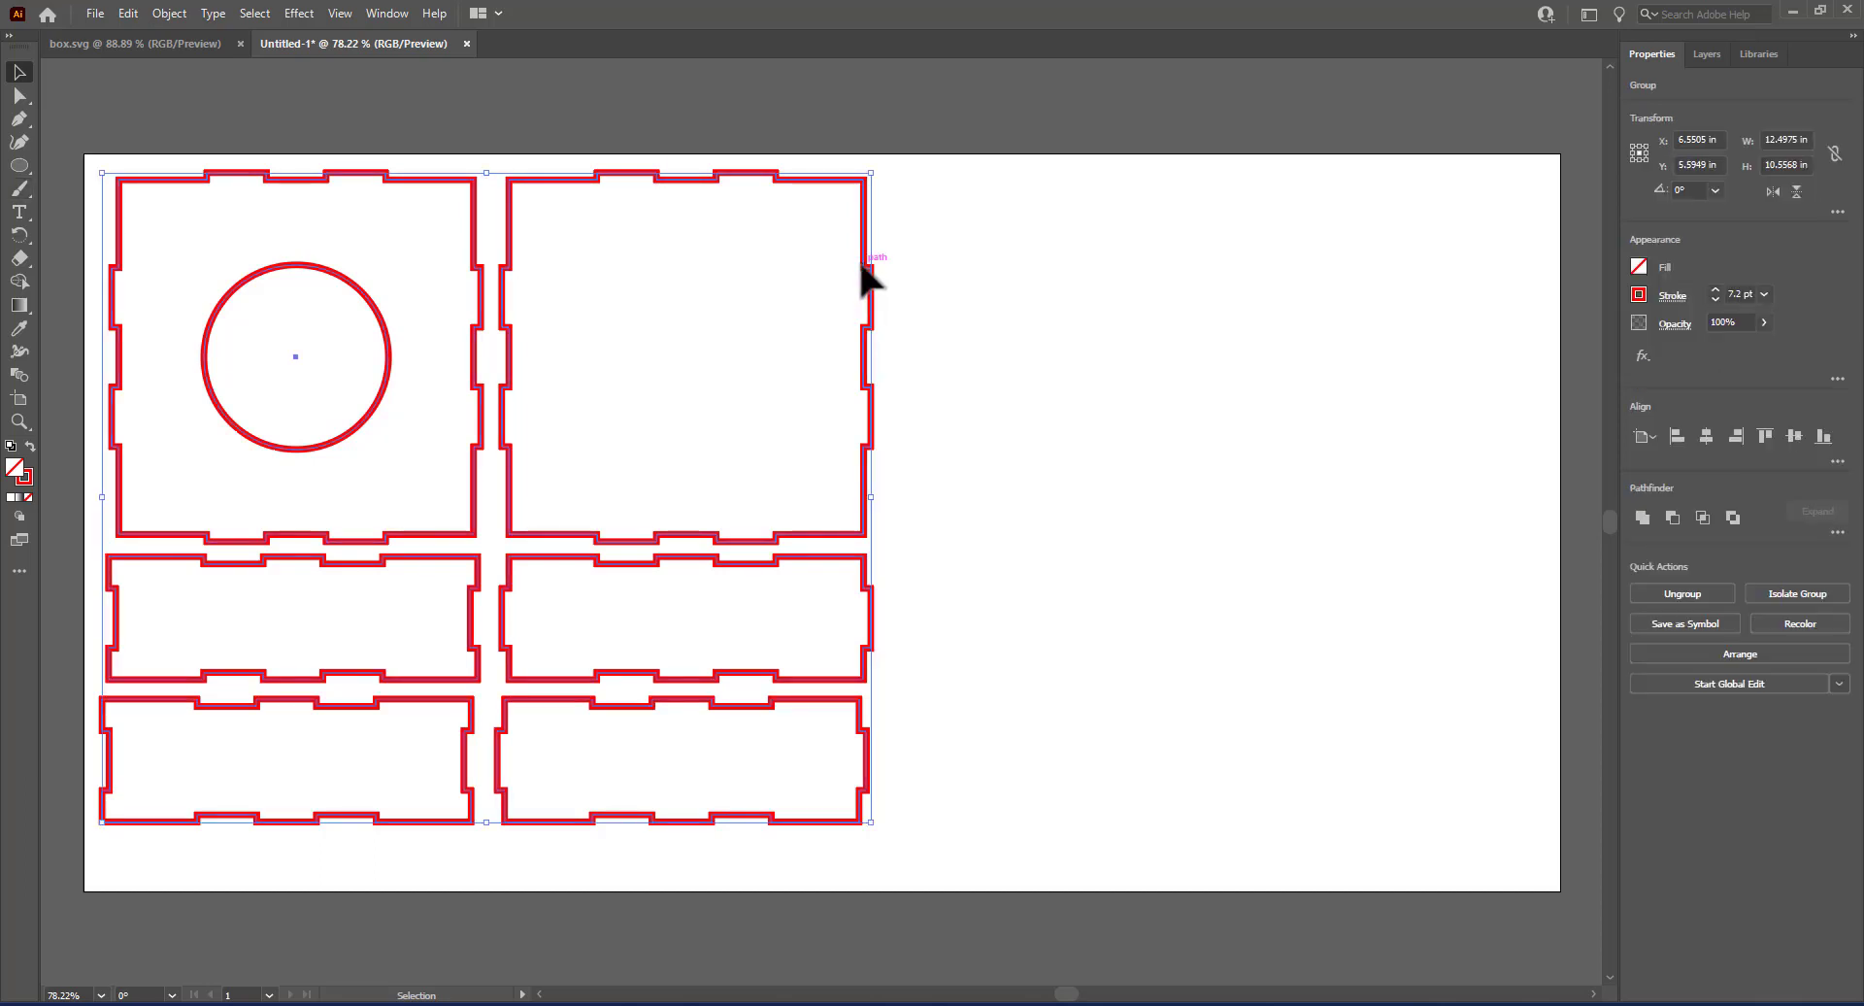
double_click(860, 262)
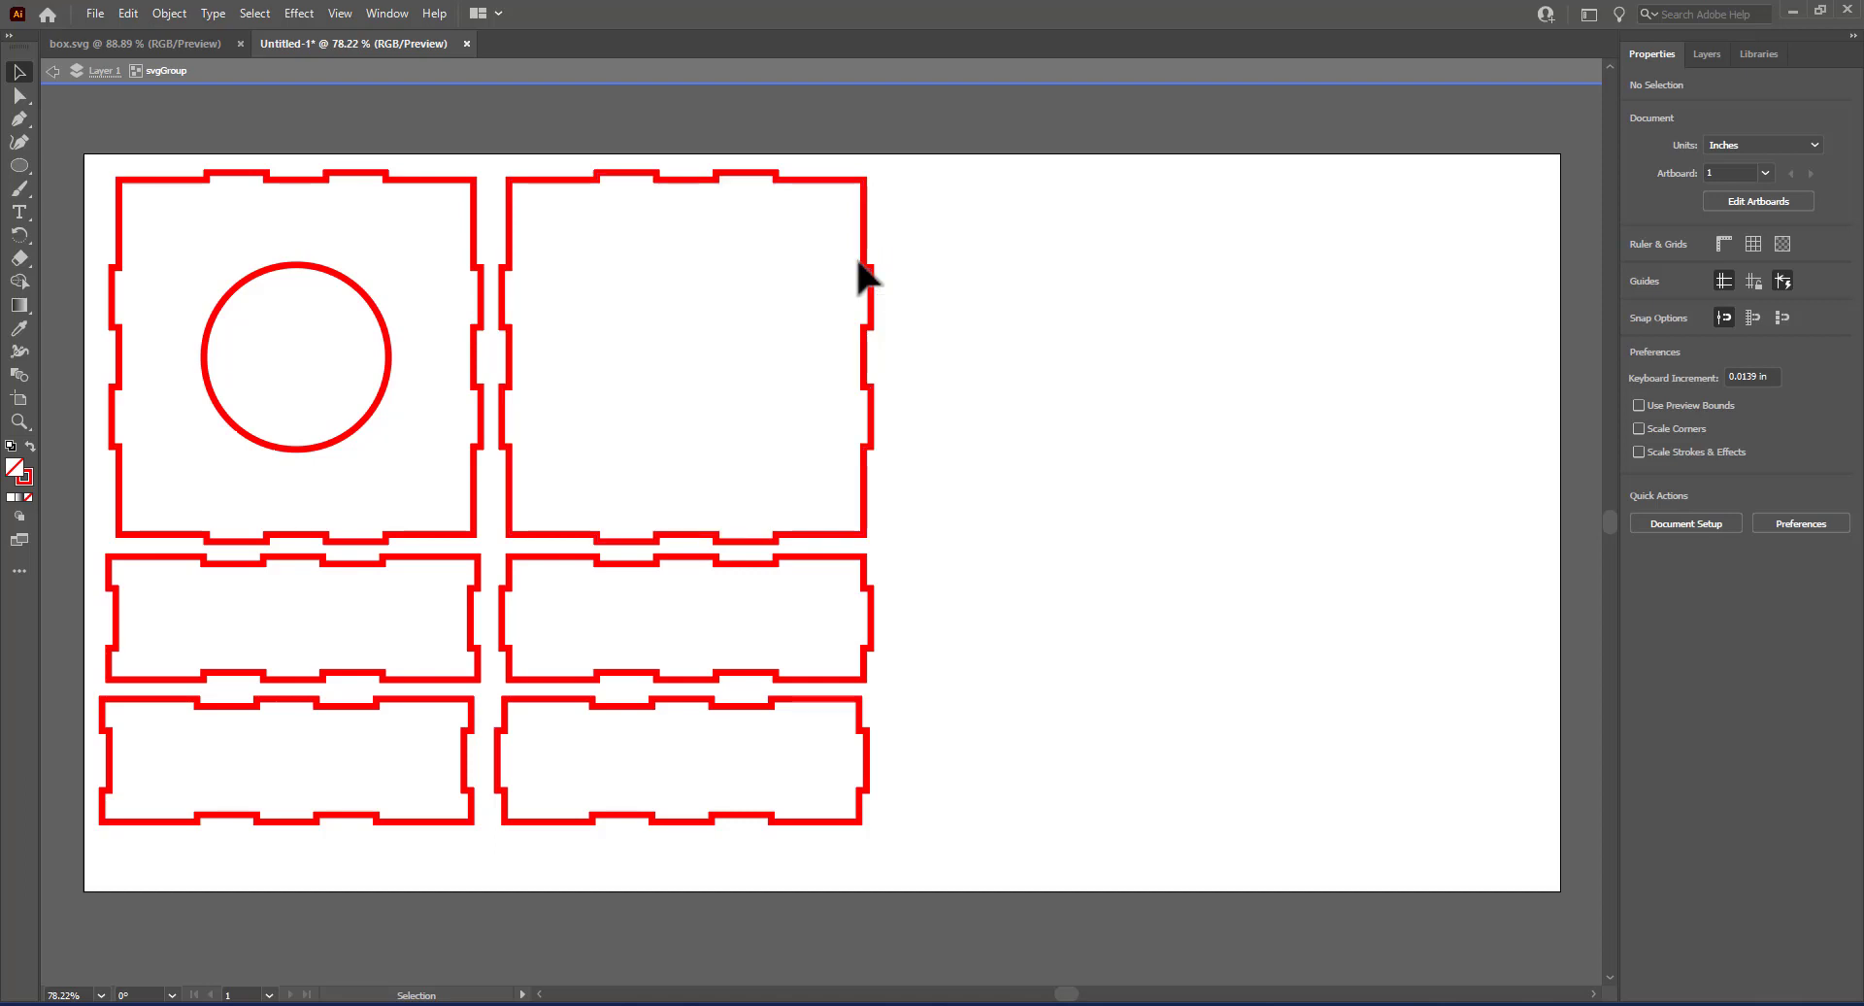
left_click(862, 250)
mouse_move(862, 248)
left_mouse_down()
mouse_move(1160, 354)
mouse_move(873, 301)
mouse_move(1083, 338)
mouse_move(888, 242)
mouse_move(844, 248)
mouse_move(874, 250)
left_mouse_up()
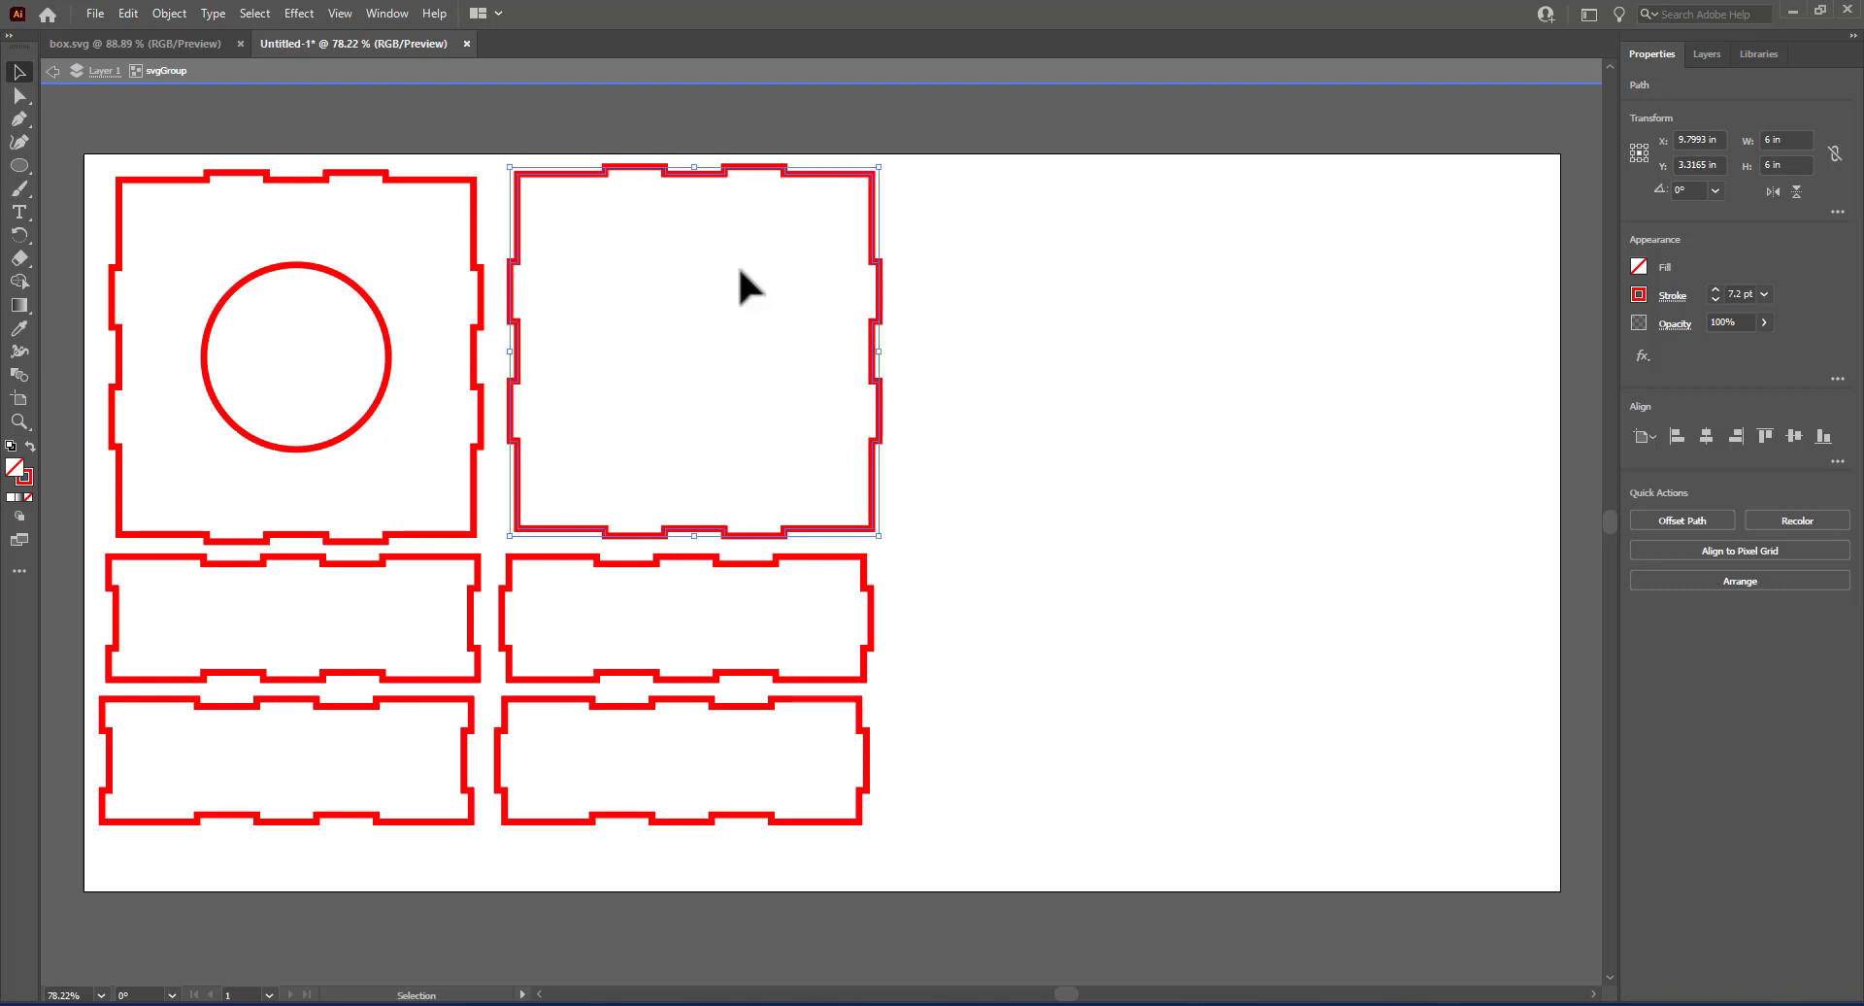
- Replace the circle in the large square panel with a newly drawn one about 3.79 in across
left_click(386, 330)
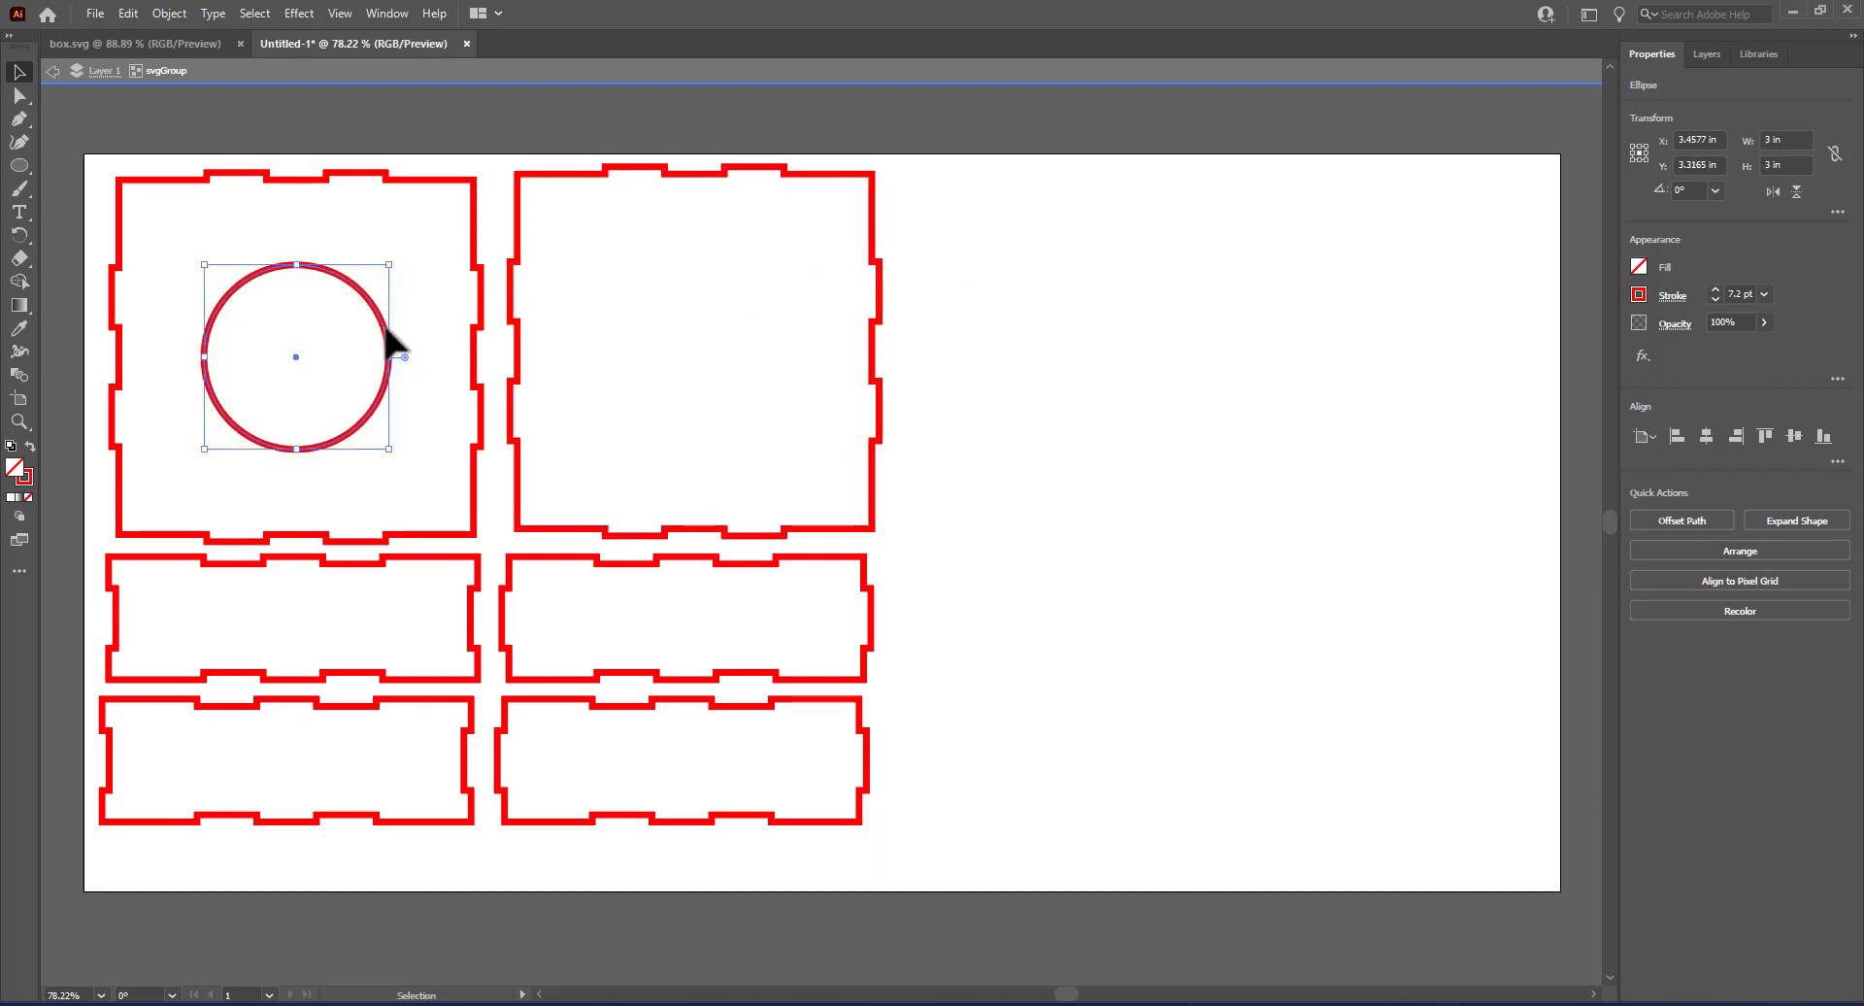
key("Delete")
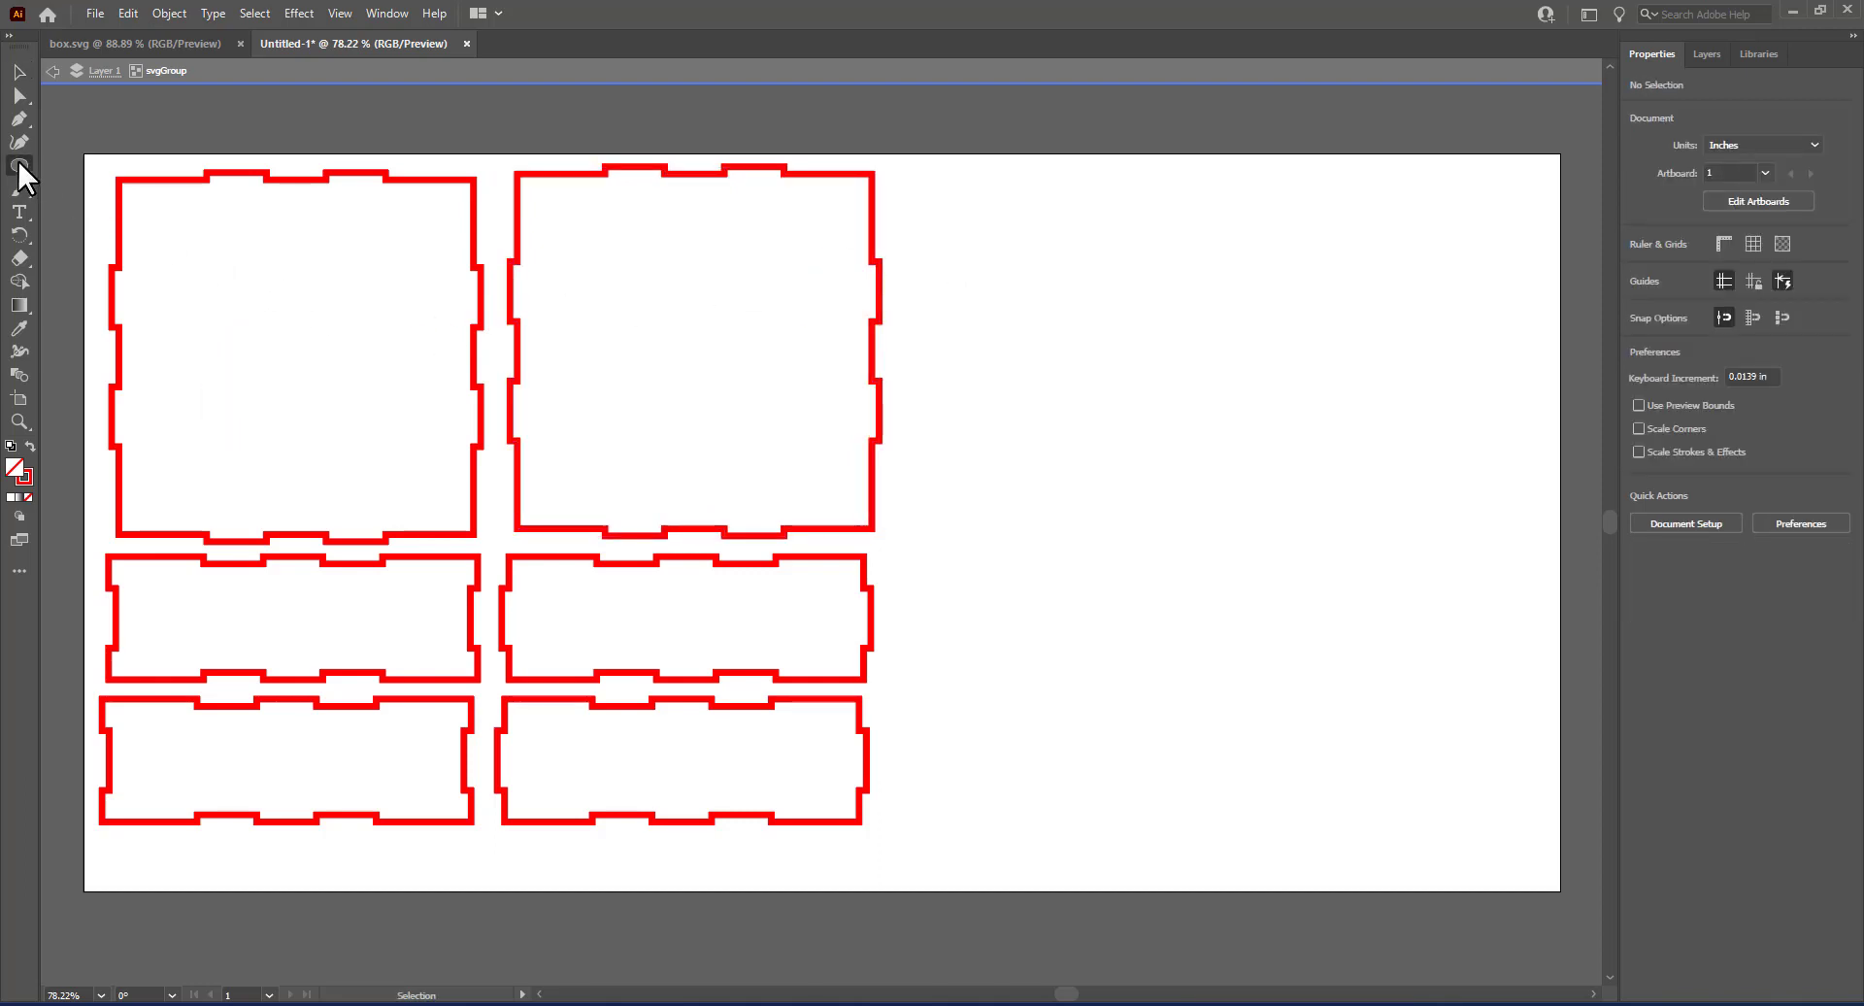
left_click(17, 162)
left_click_drag(182, 237, 416, 470)
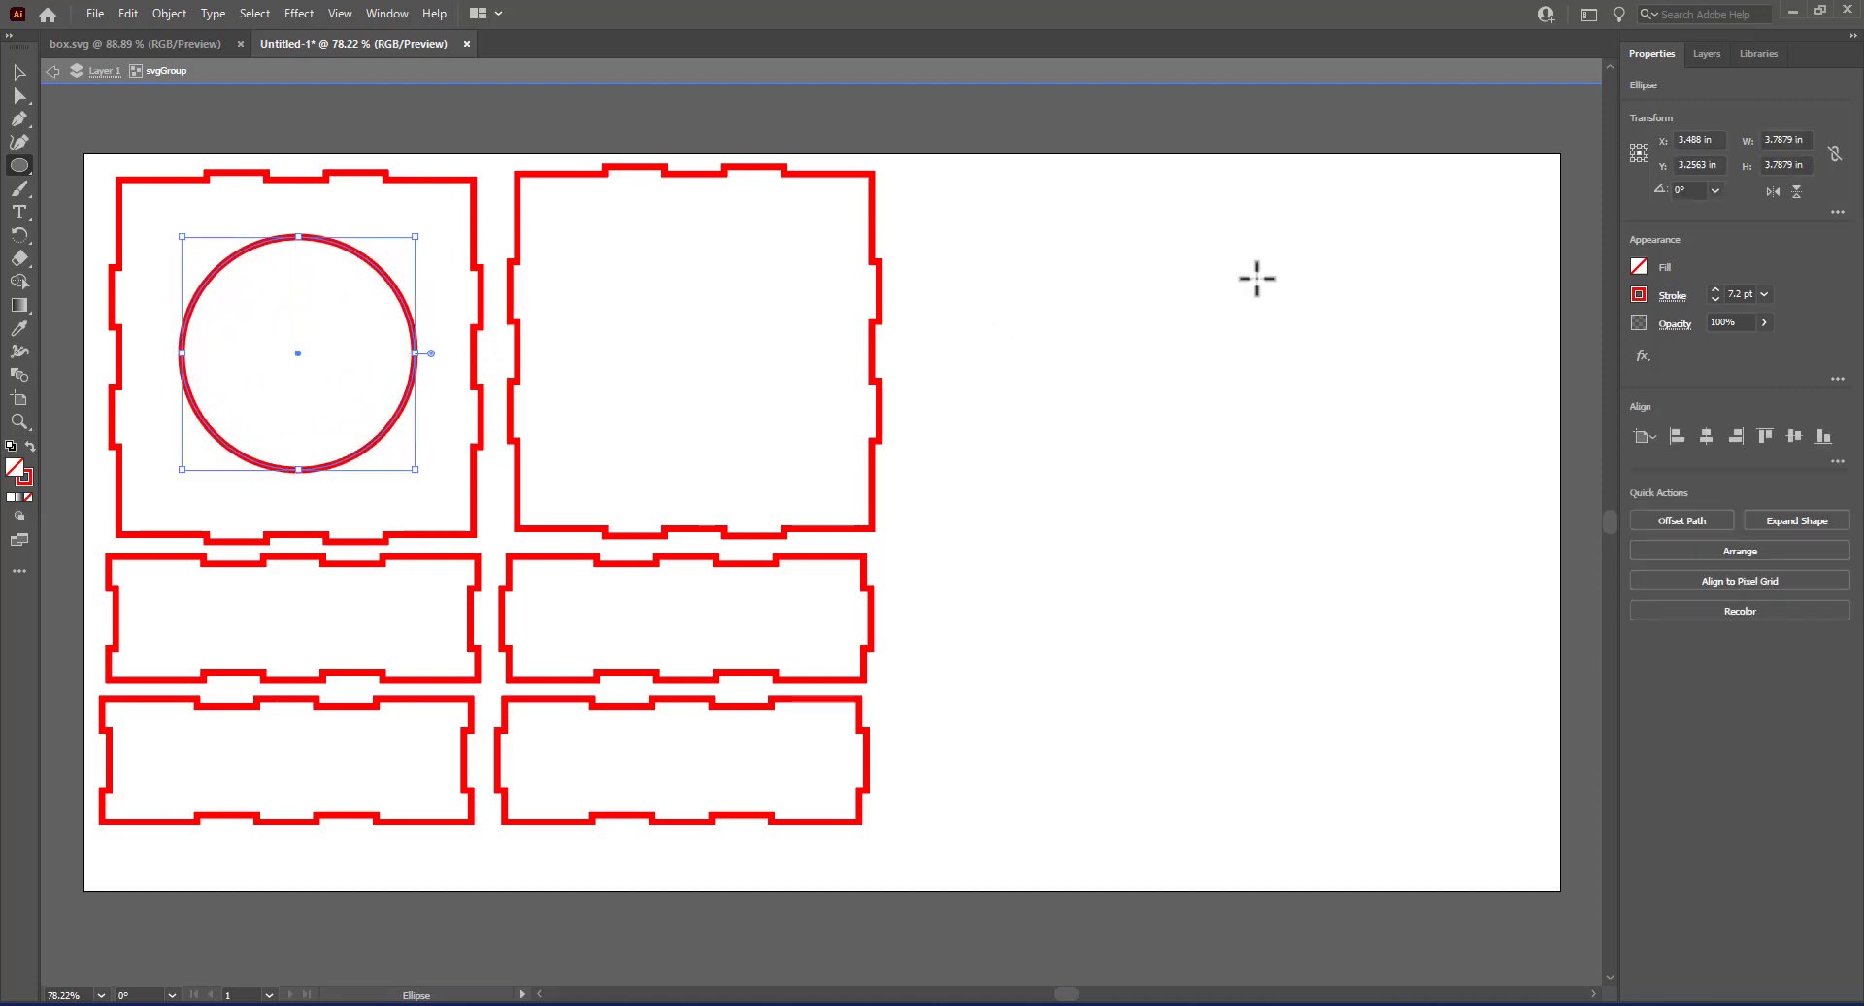
- Lock the new circle's proportions and set its width to 3 in
left_click(1833, 153)
left_click(1776, 136)
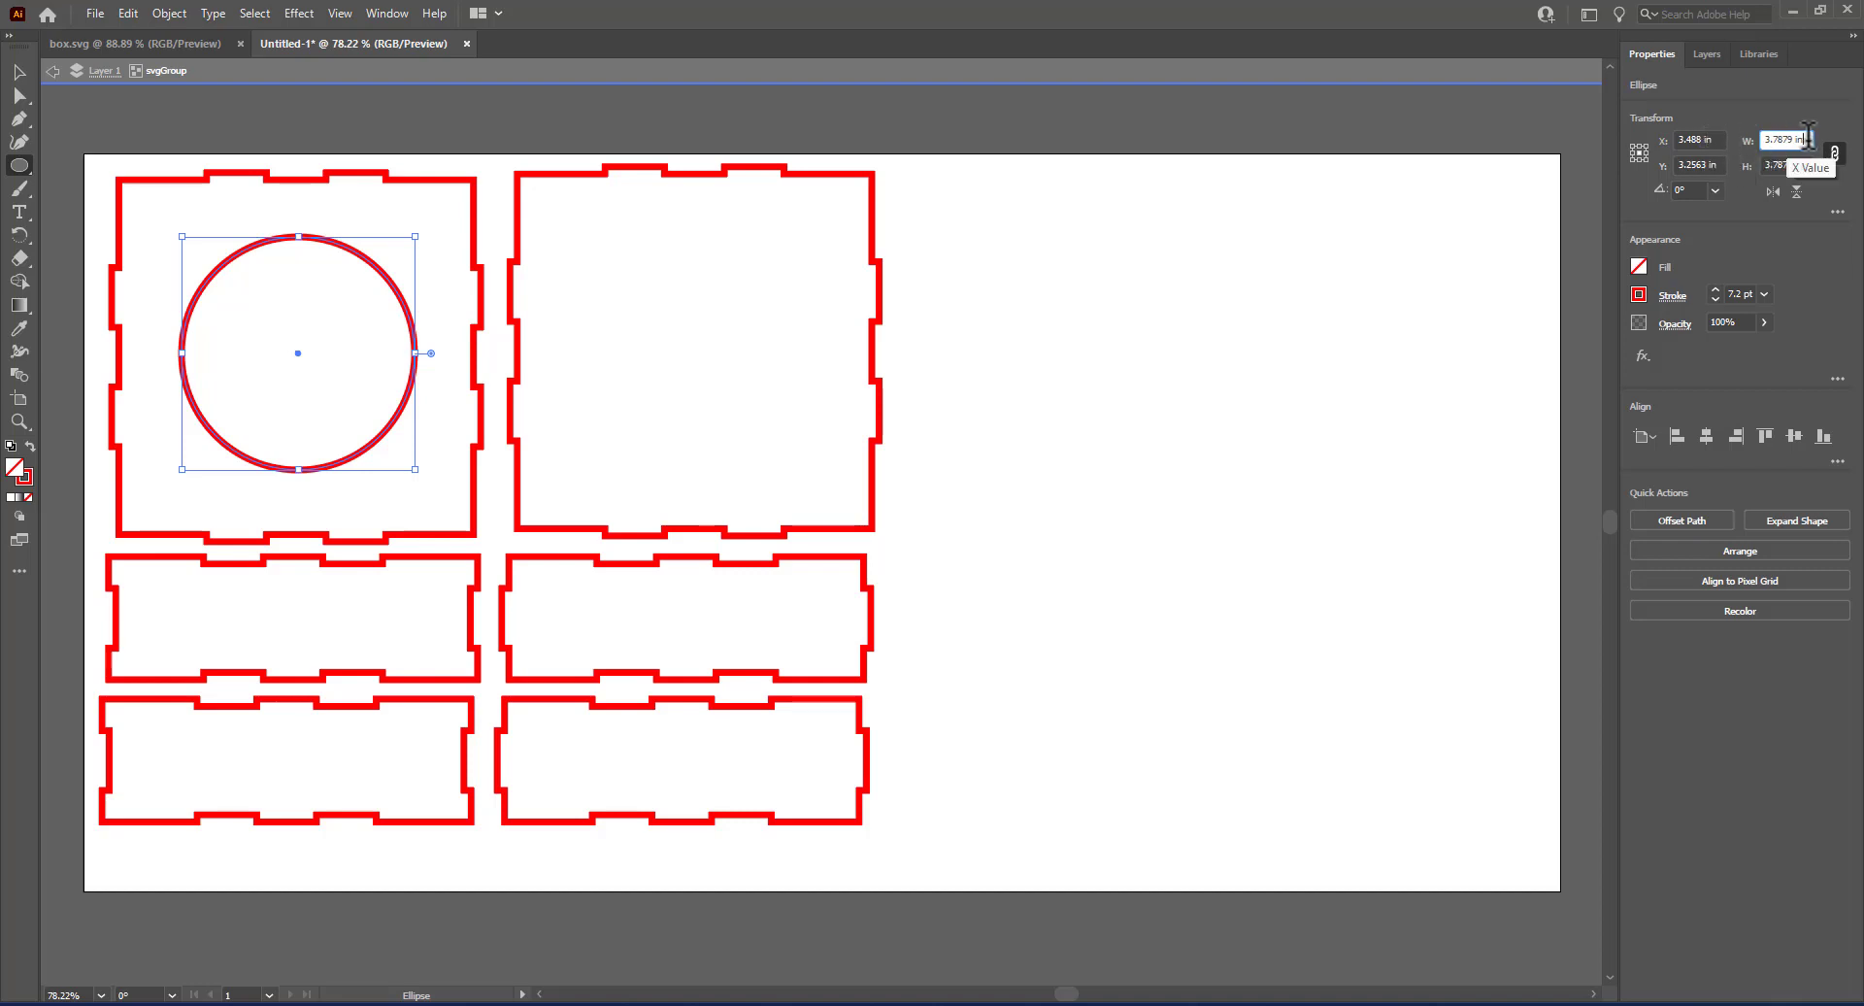
key("BackSpace")
key("BackSpace")
key("BackSpace")
key("BackSpace")
key("BackSpace")
key("BackSpace")
key("BackSpace")
key("Return")
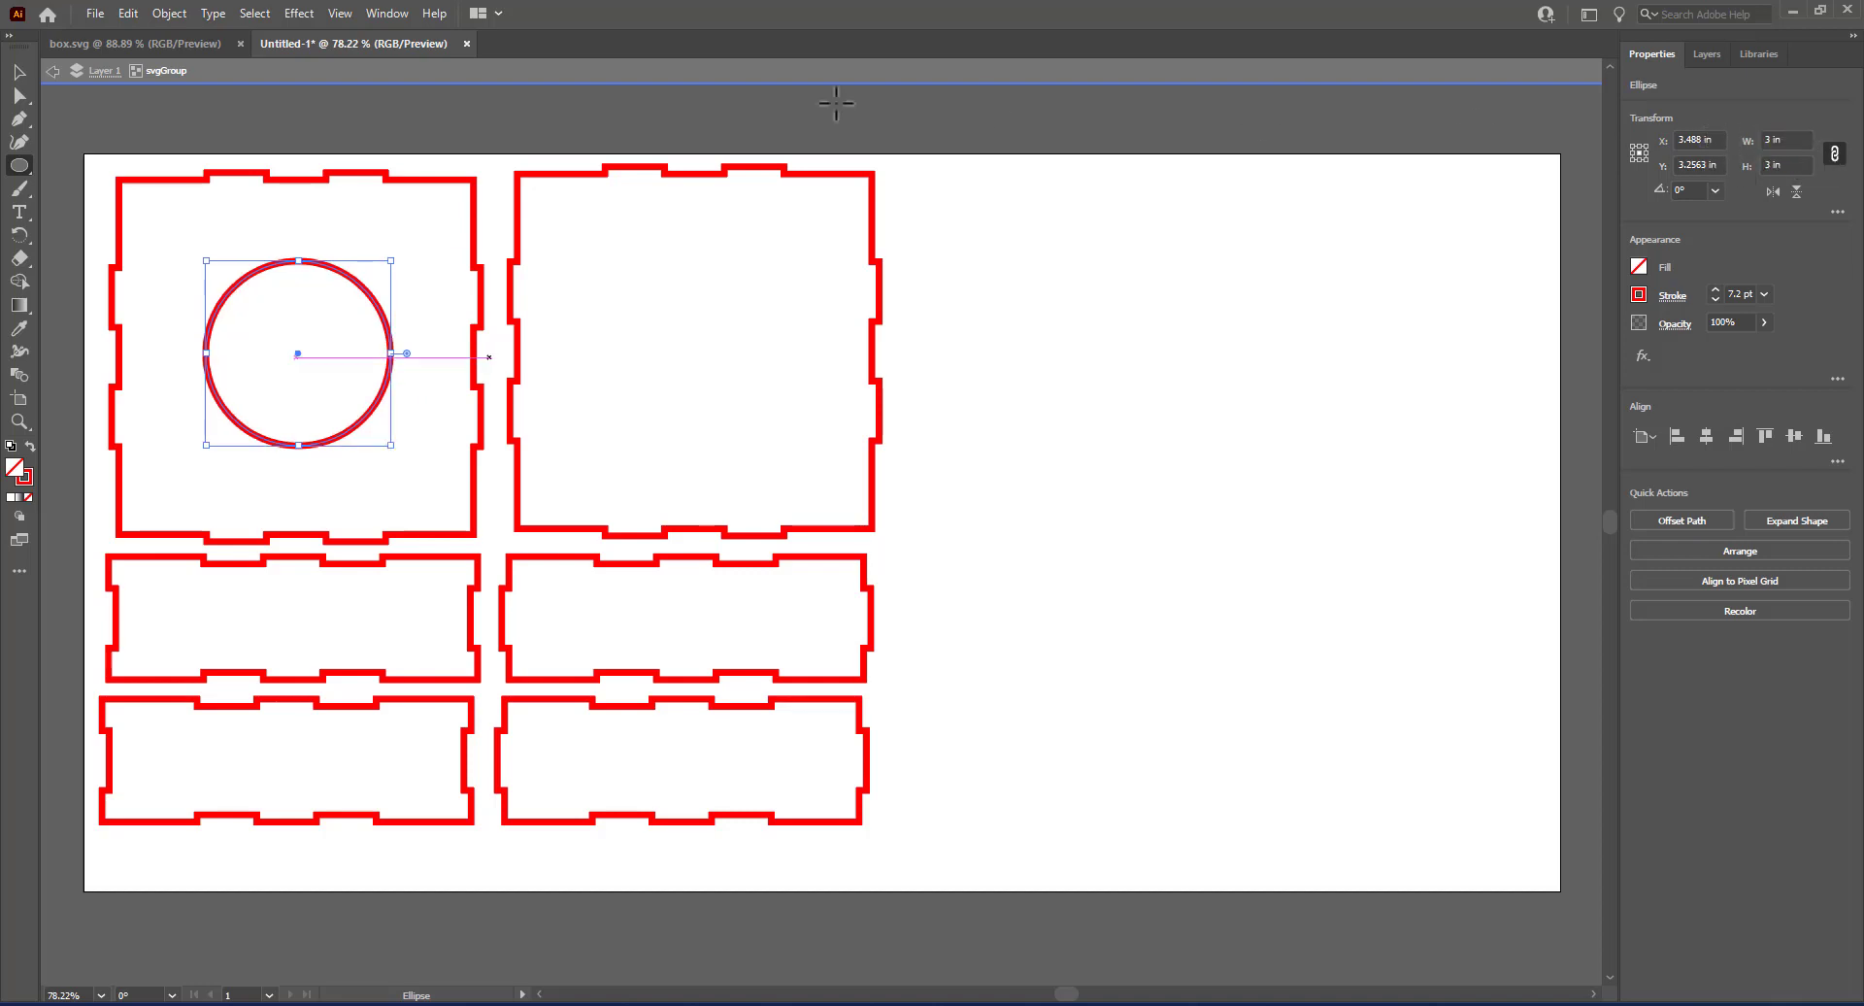
- Align the circle and its surrounding square panel on their horizontal and vertical centers
left_click(19, 71)
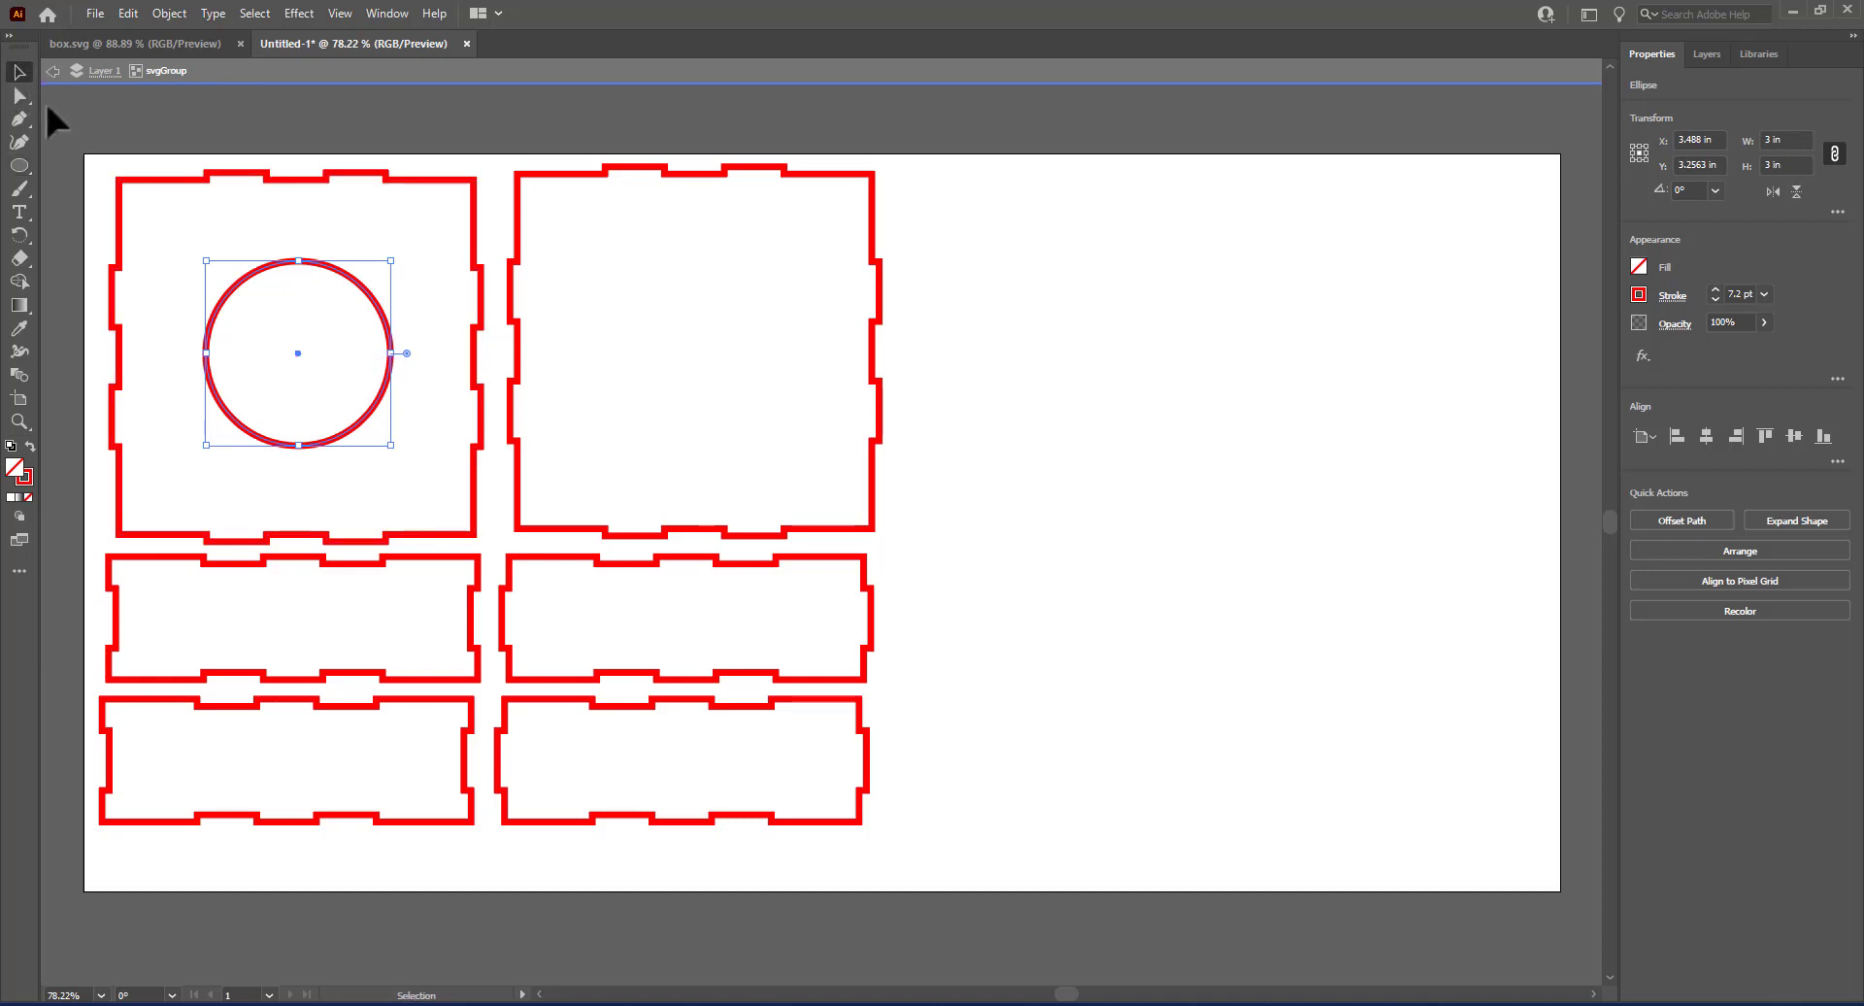
left_click_drag(99, 161, 492, 541)
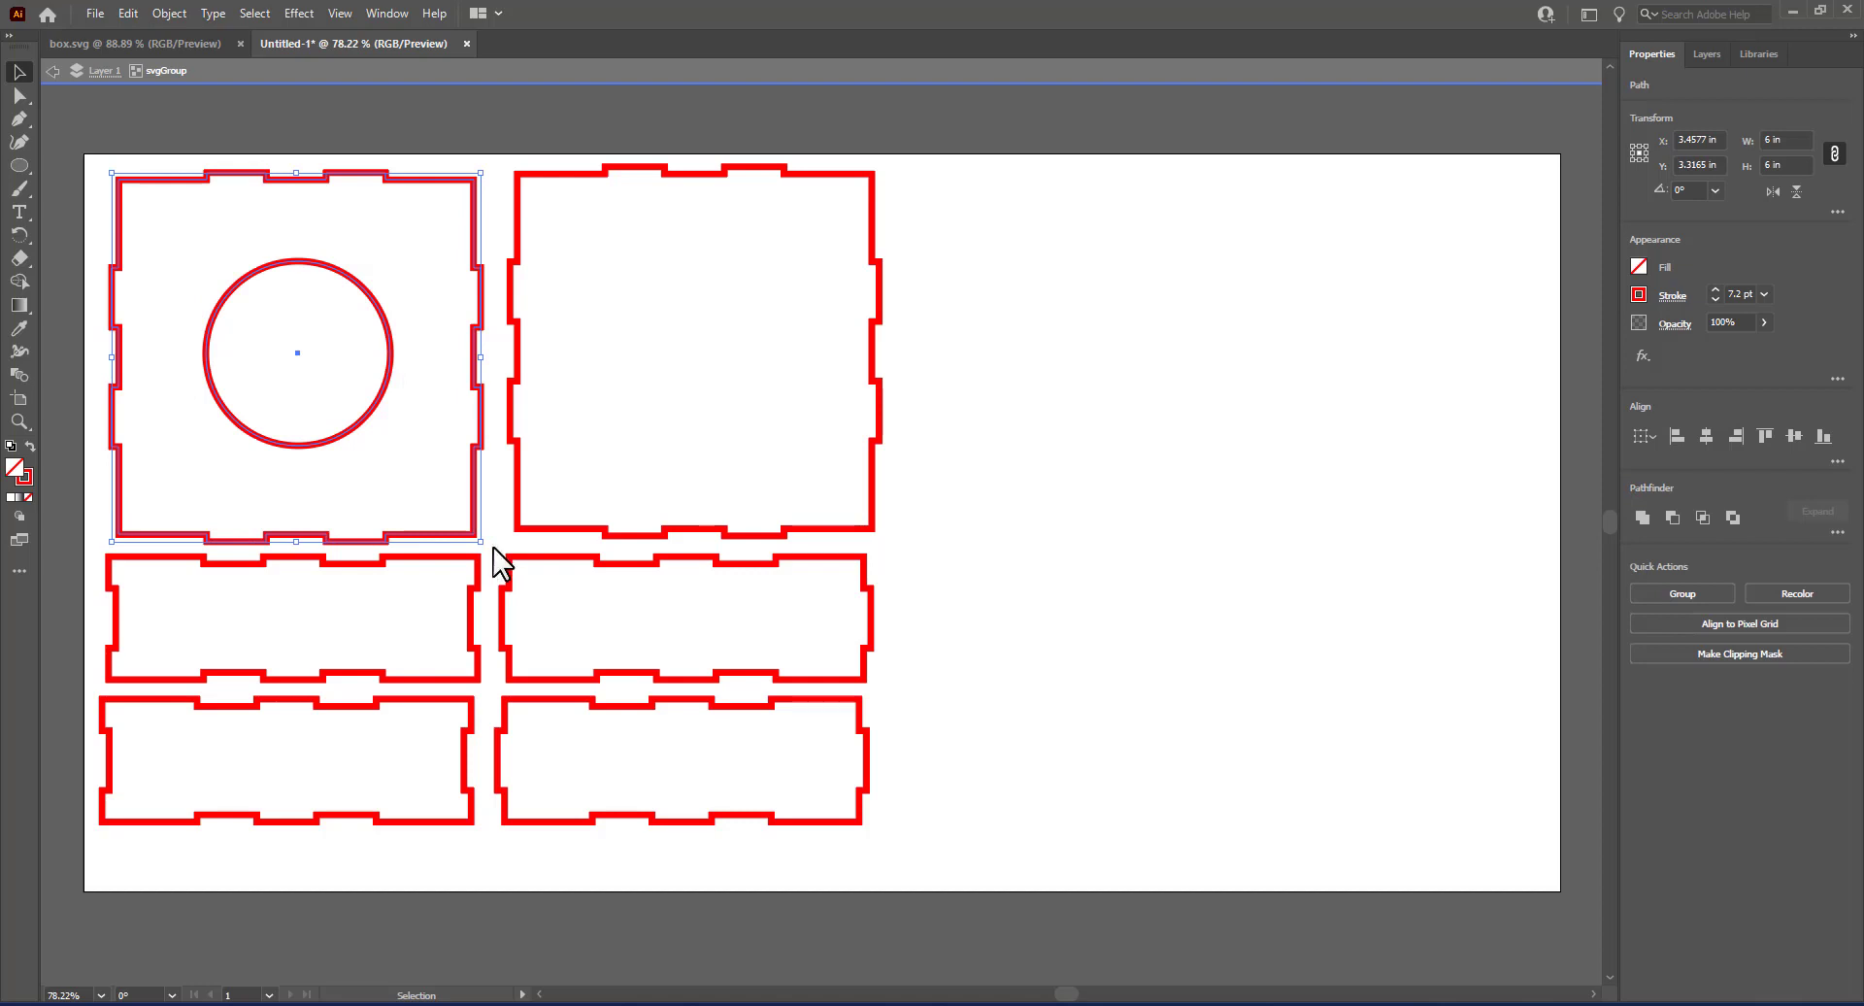
left_click(1706, 435)
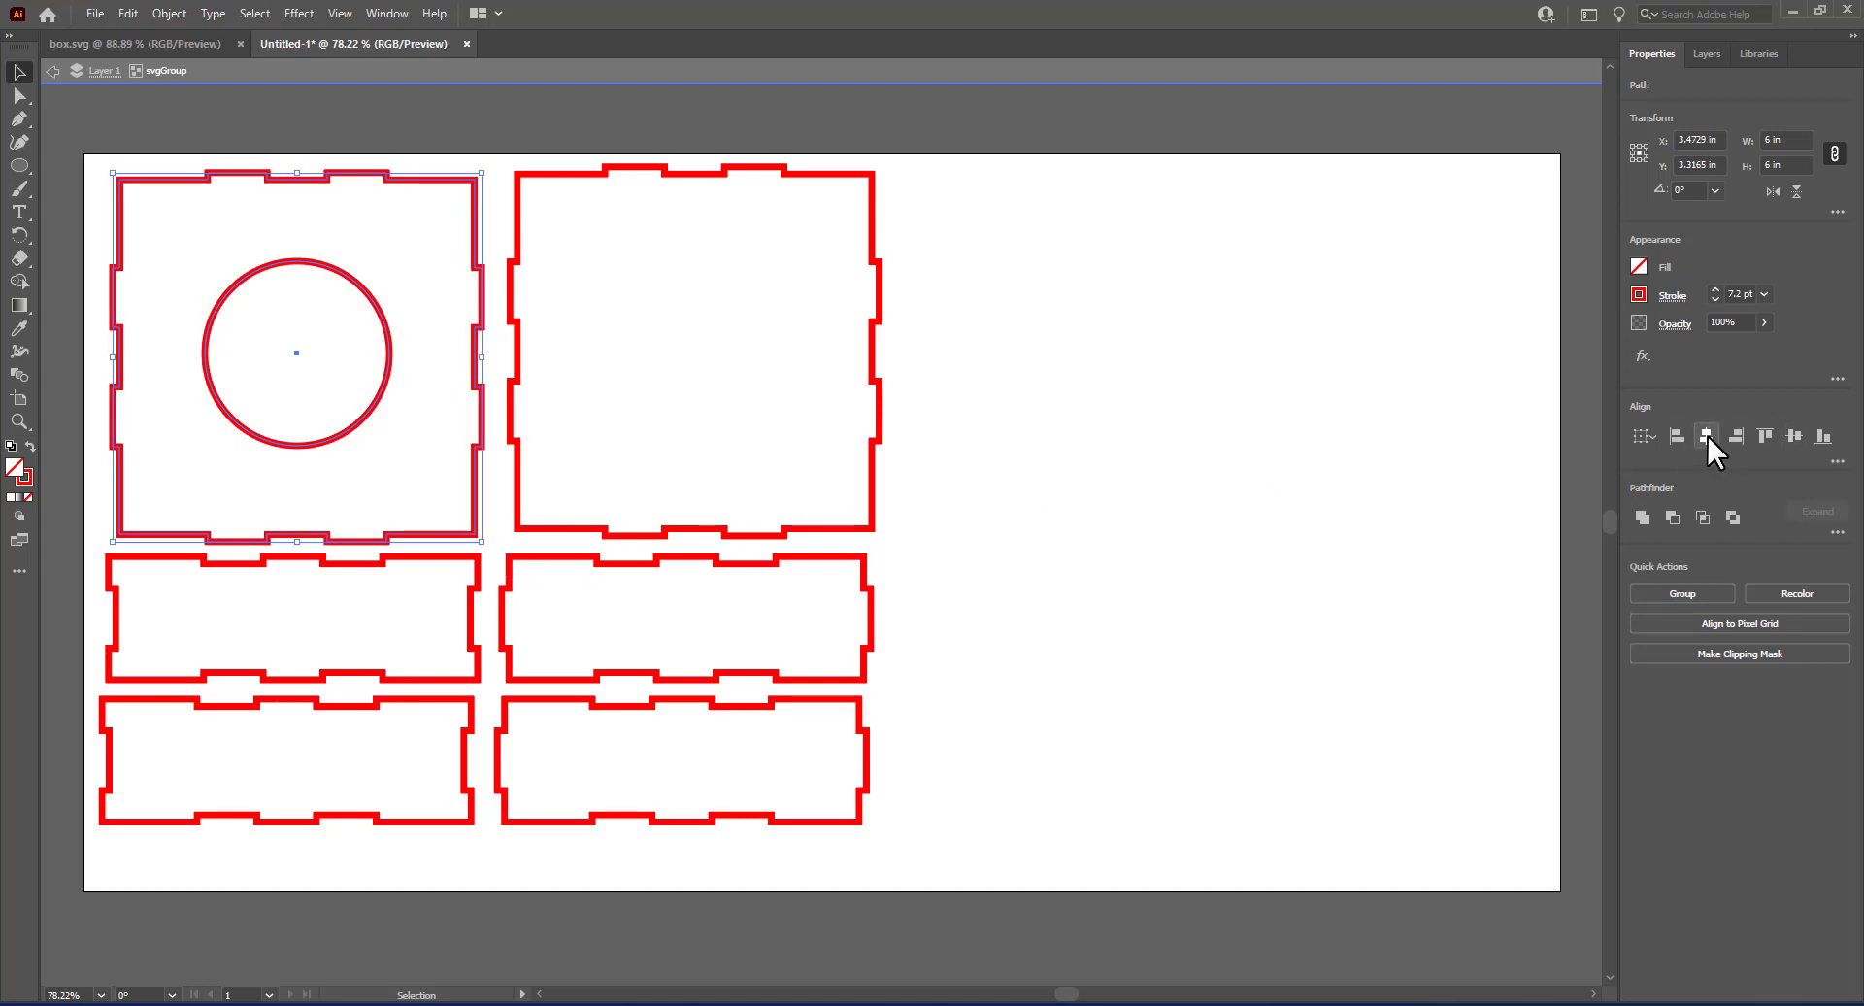
left_click(1784, 435)
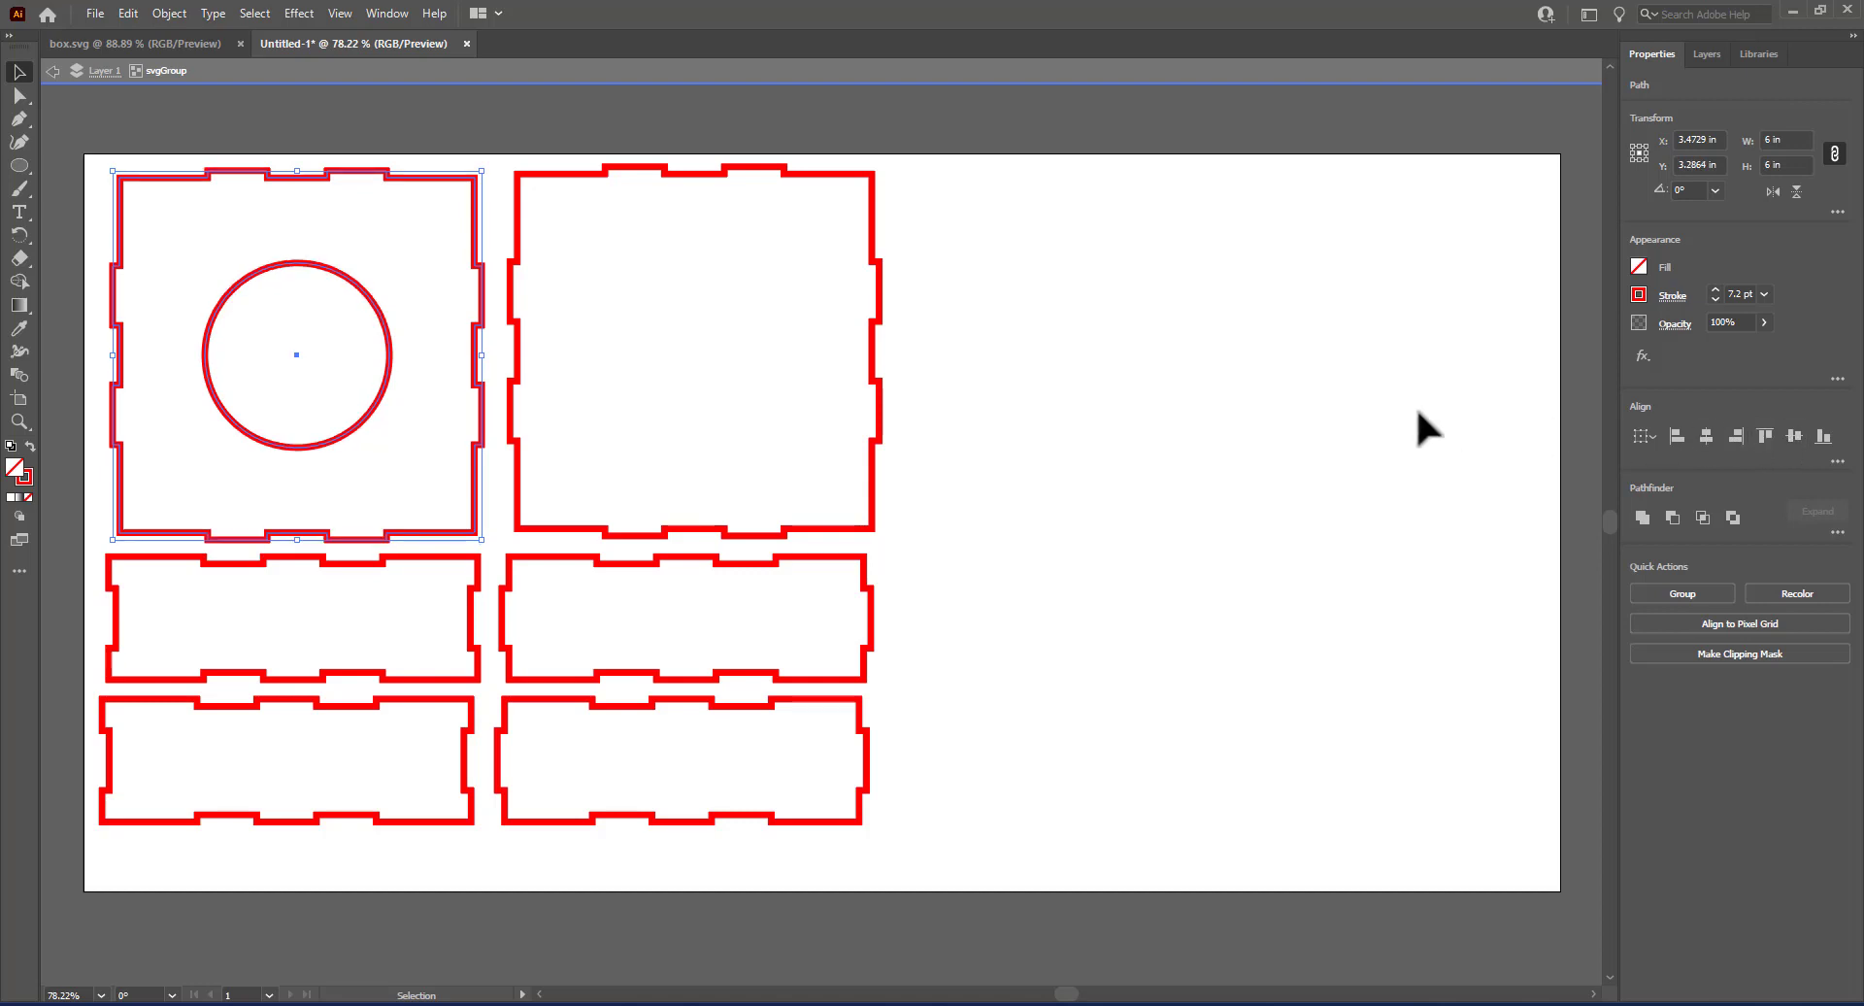
left_click(1321, 417)
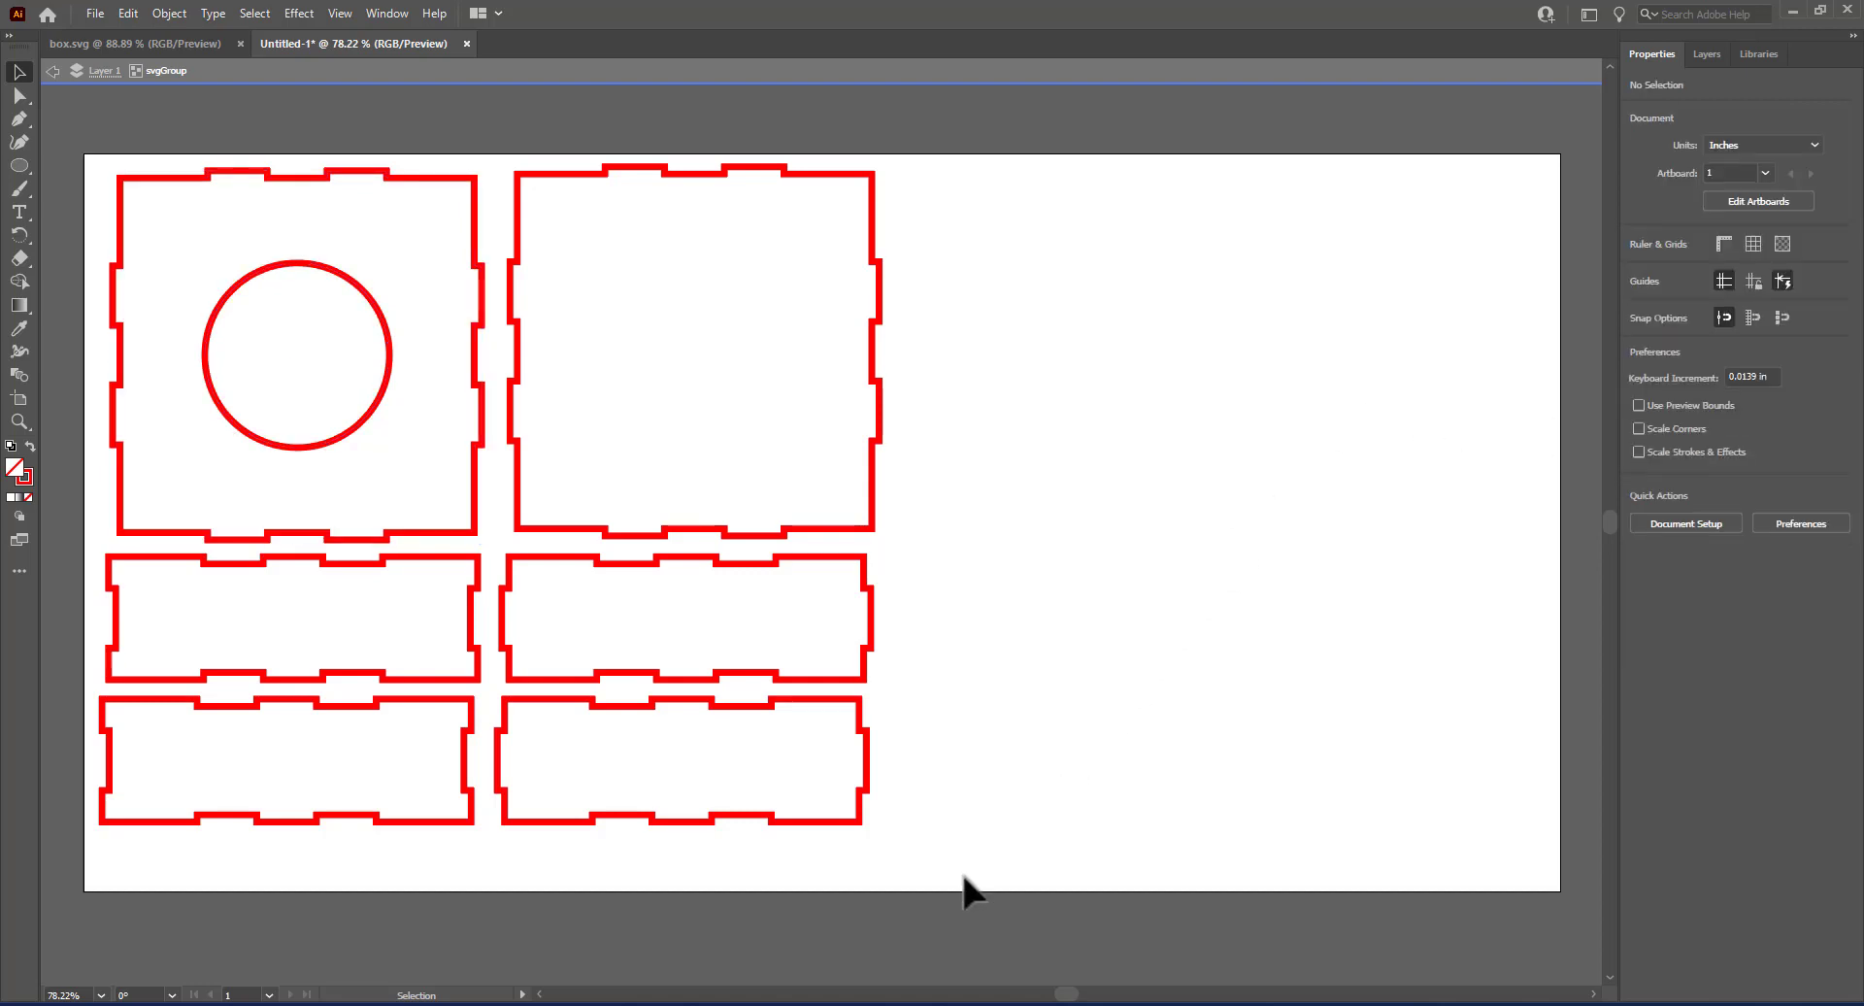
- Set the stroke weight of all box panels and the circle to 1 pt
left_click_drag(963, 876, 95, 158)
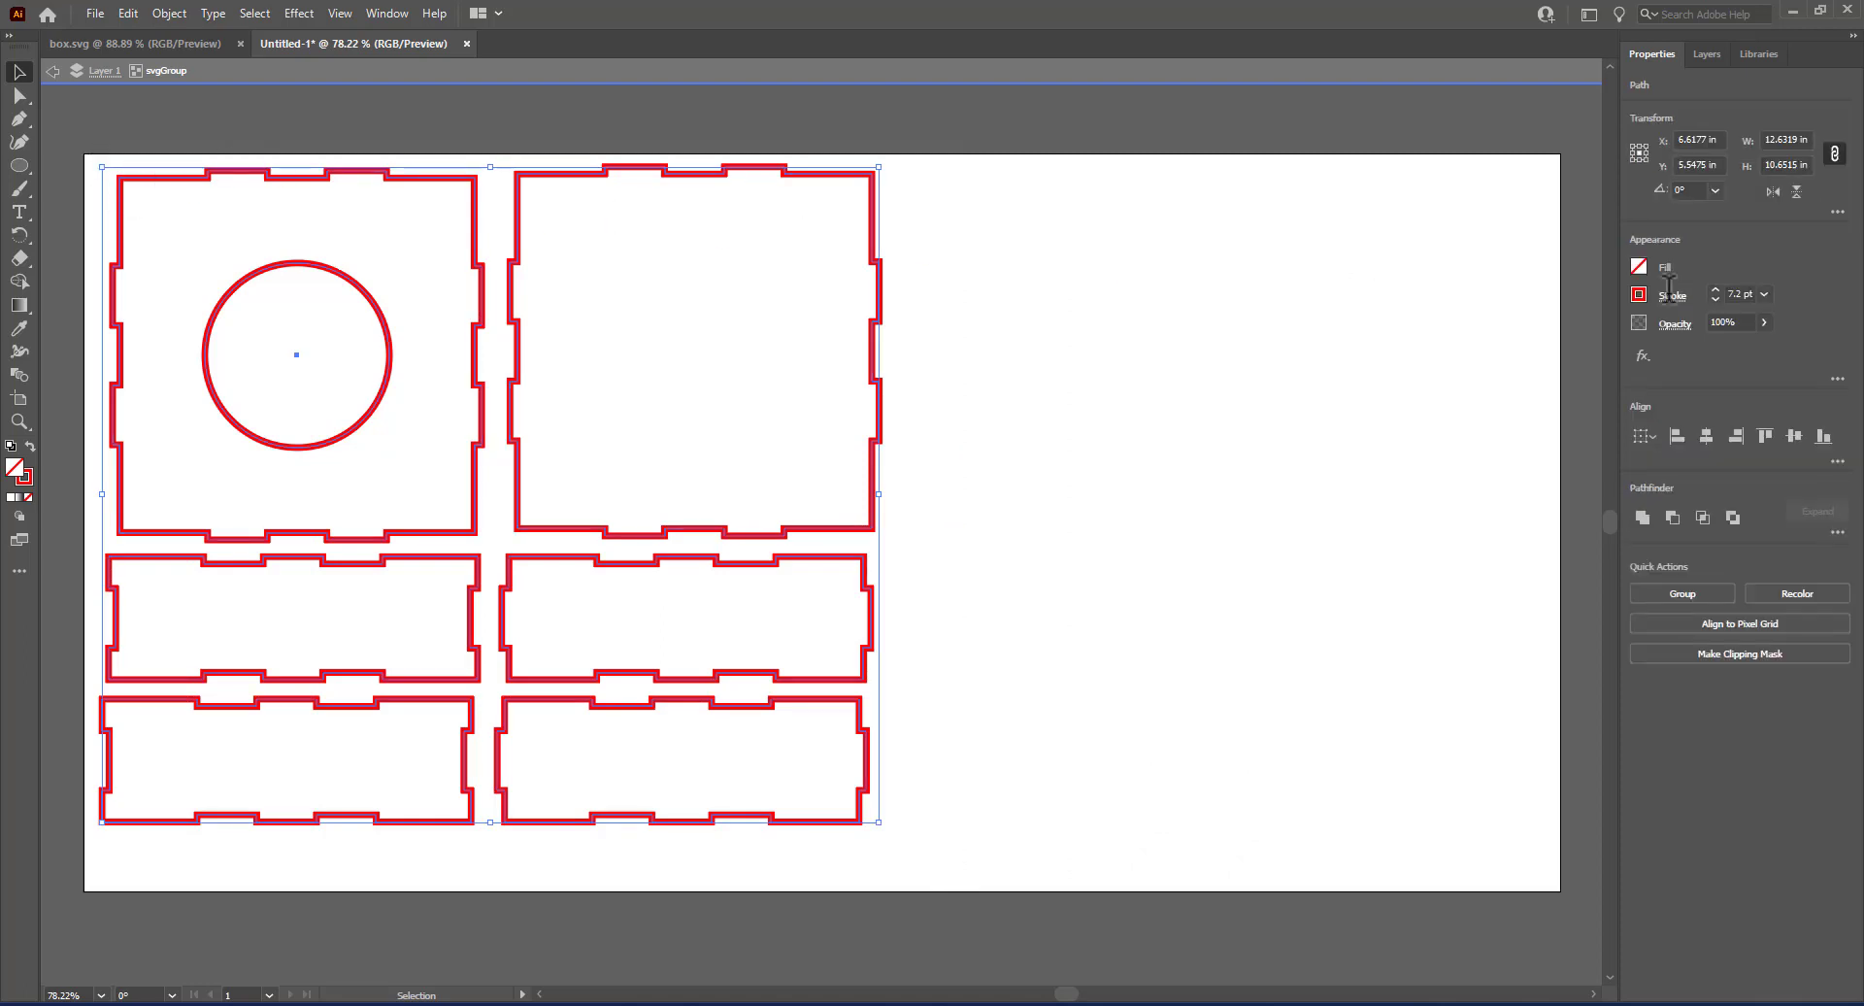
left_click(1731, 293)
key("BackSpace")
key("Delete")
key("Delete")
type("1")
key("Return")
left_click(1295, 308)
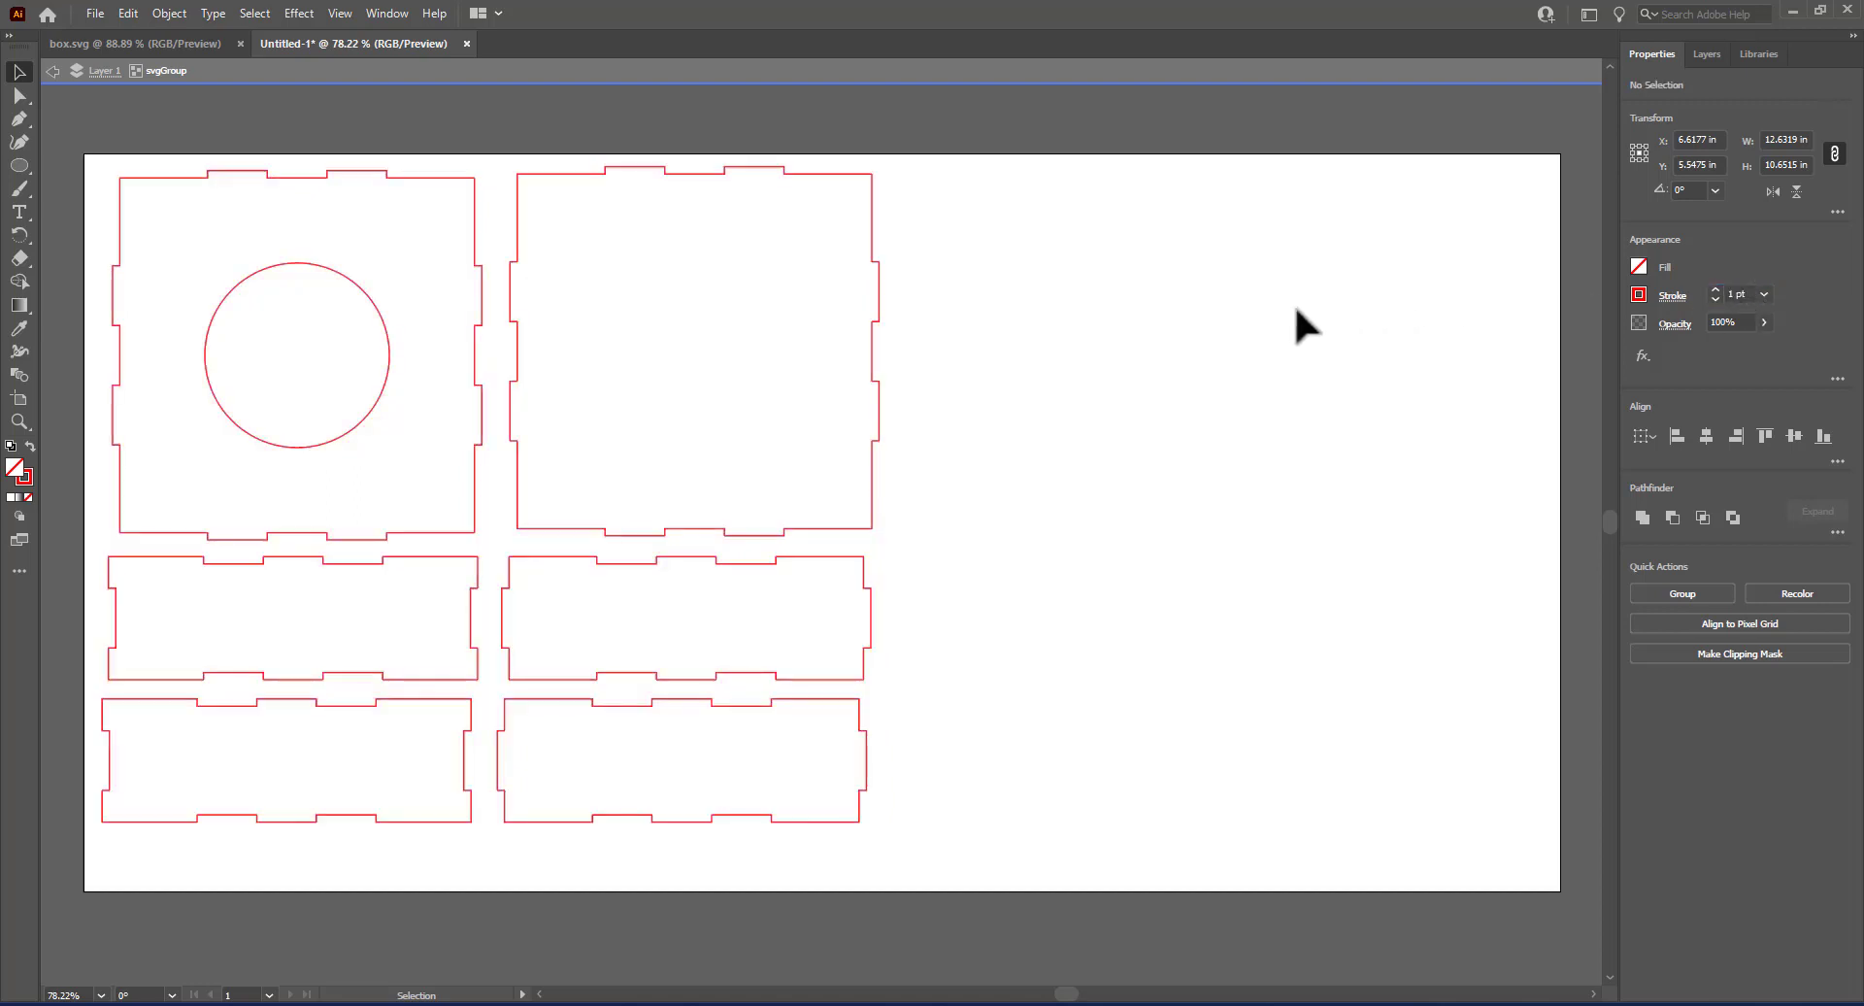